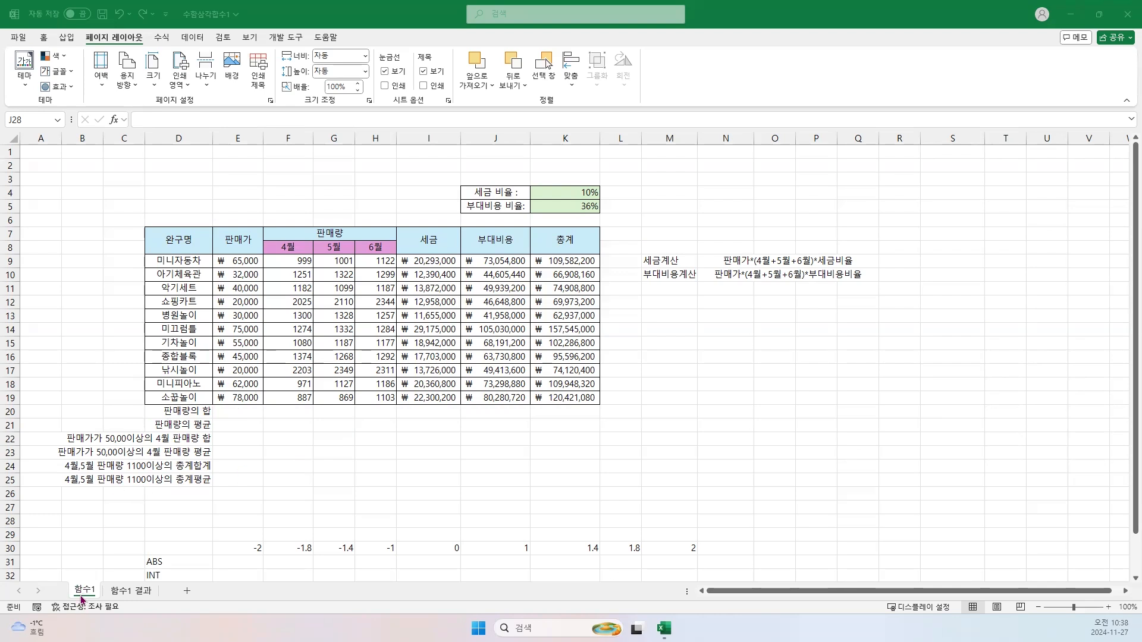
# On the 함수1 결과 sheet, enter =ABS(E30) in cell E31 and fill the formula across to M31.
pyautogui.click(127, 592)
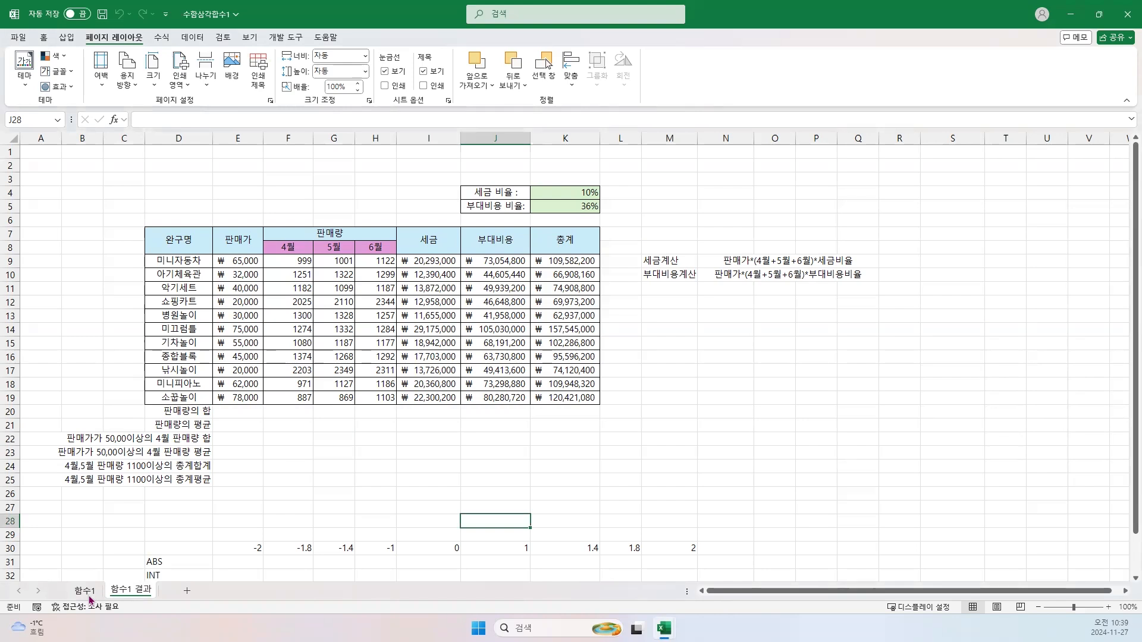
pyautogui.scroll(-2, 166, 479)
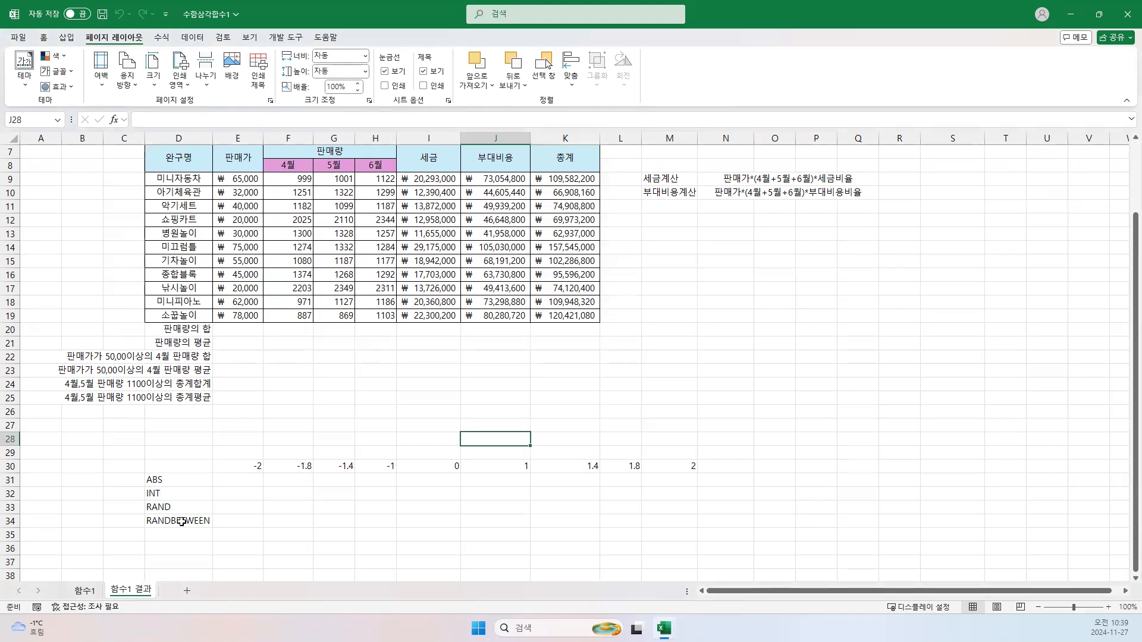
pyautogui.click(156, 483)
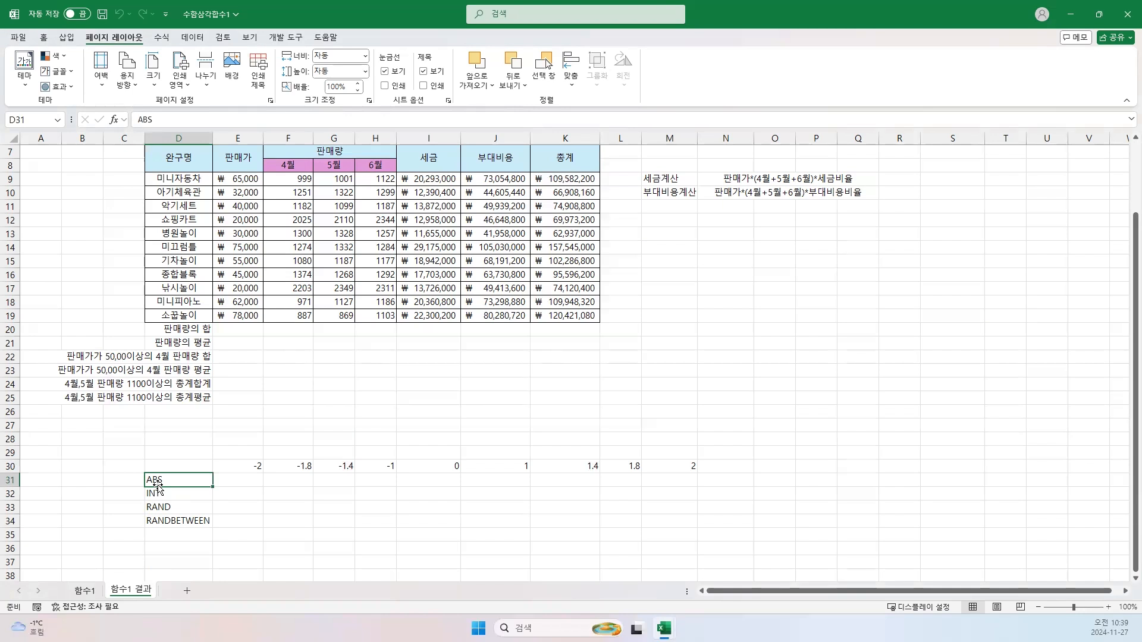
pyautogui.click(242, 480)
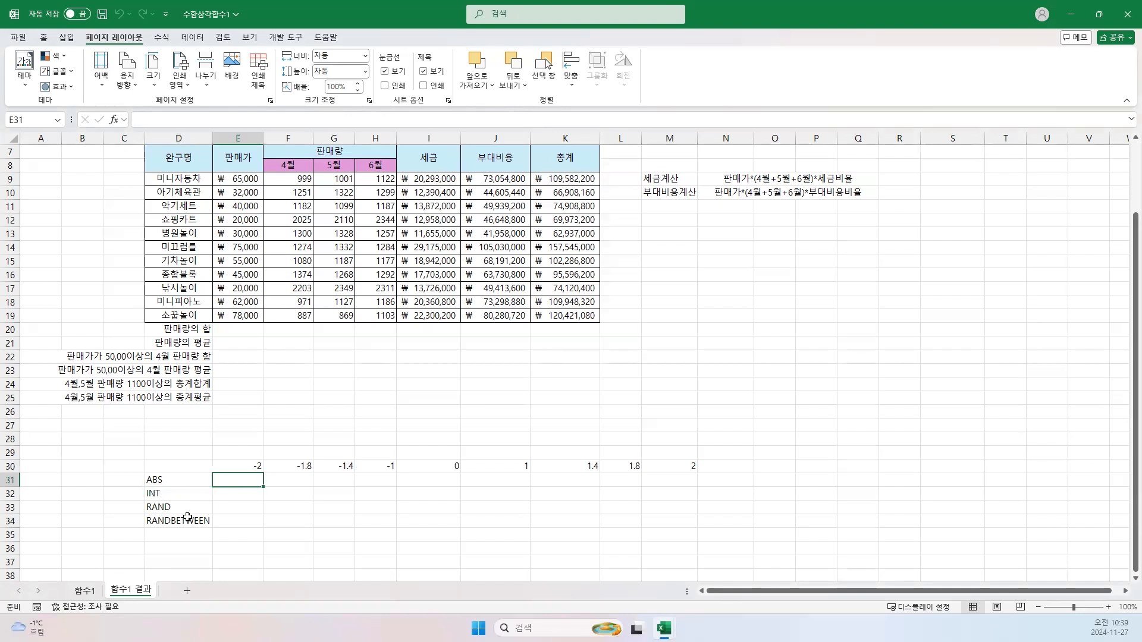
pyautogui.write('=ㅁ')
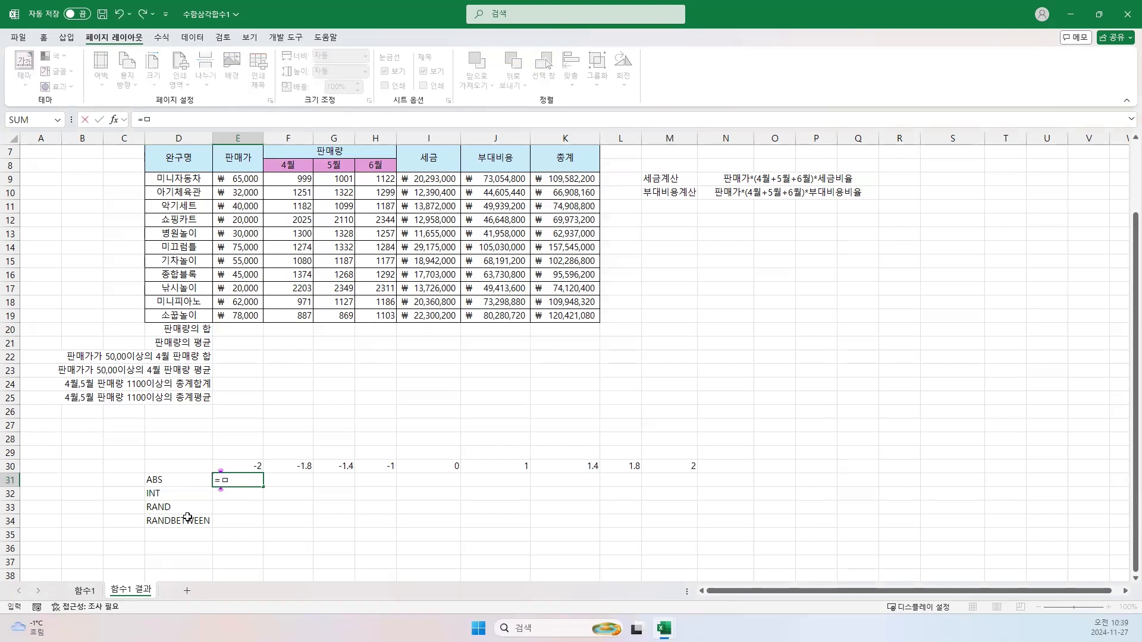
pyautogui.press('BackSpace')
pyautogui.press('Hangul')
pyautogui.write('ABS')
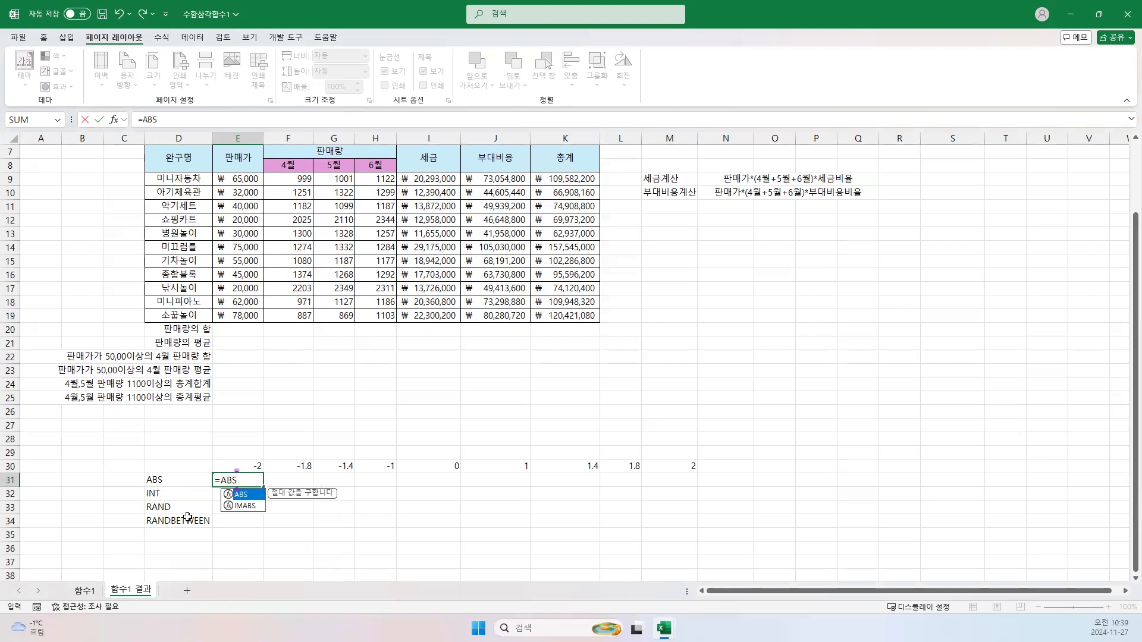
pyautogui.write('(')
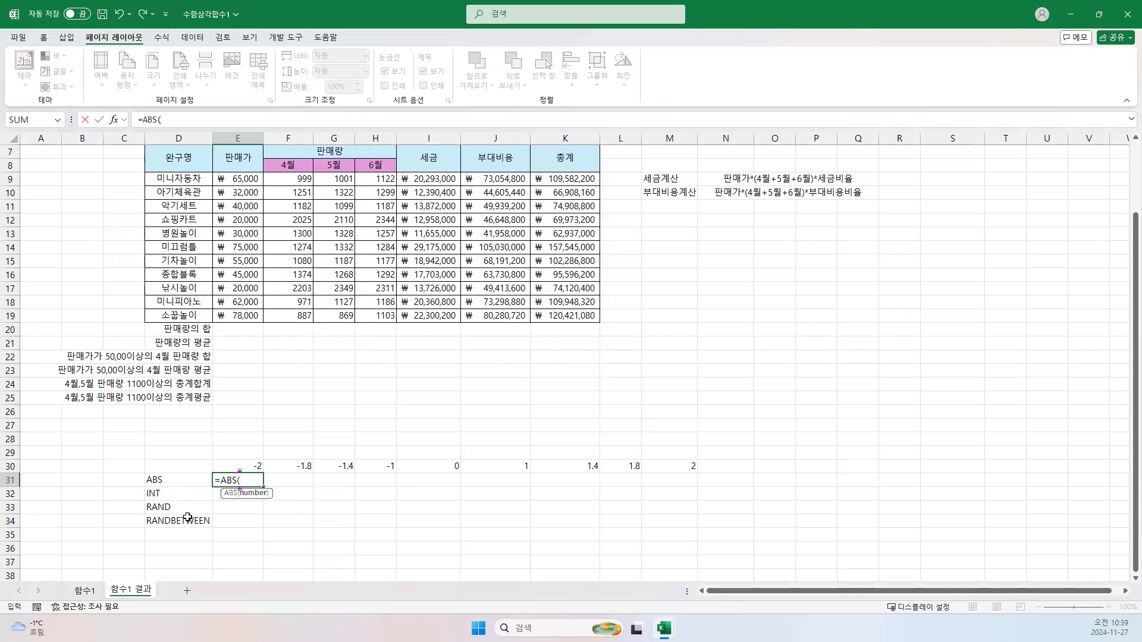
pyautogui.click(256, 464)
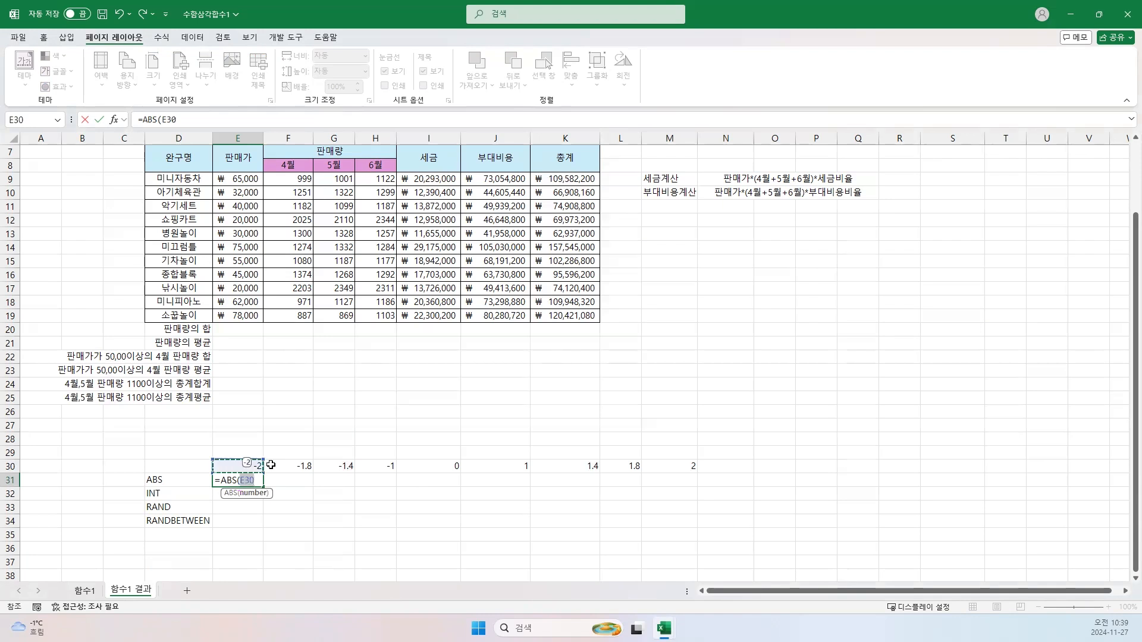
pyautogui.write(')')
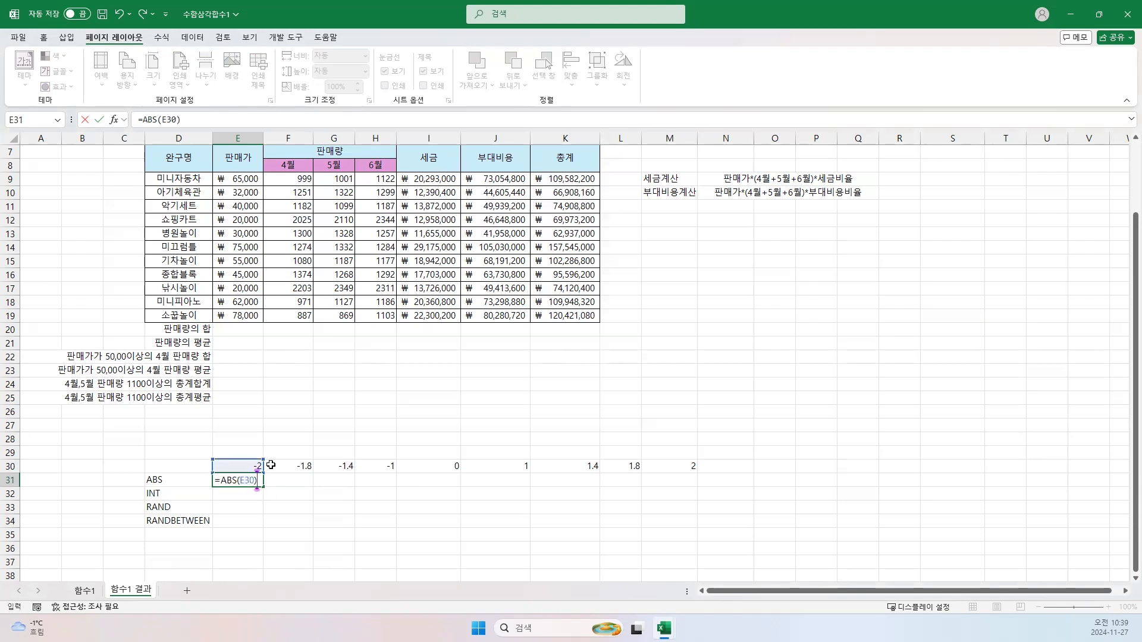
pyautogui.hotkey('ctrl', 'Return')
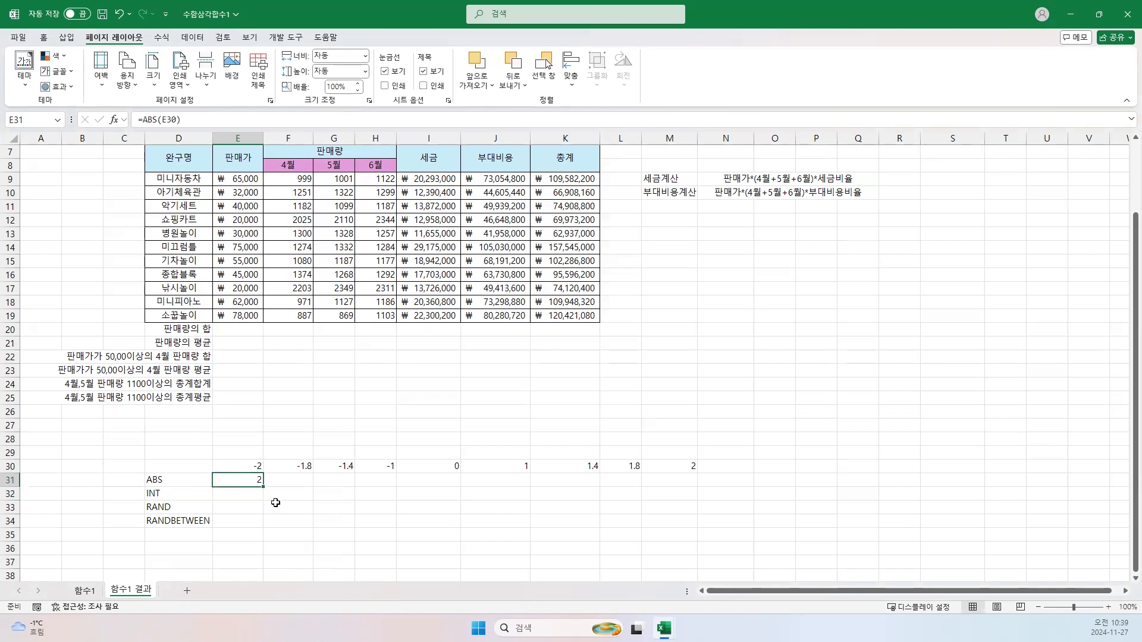
pyautogui.moveTo(263, 486); pyautogui.dragTo(693, 480)
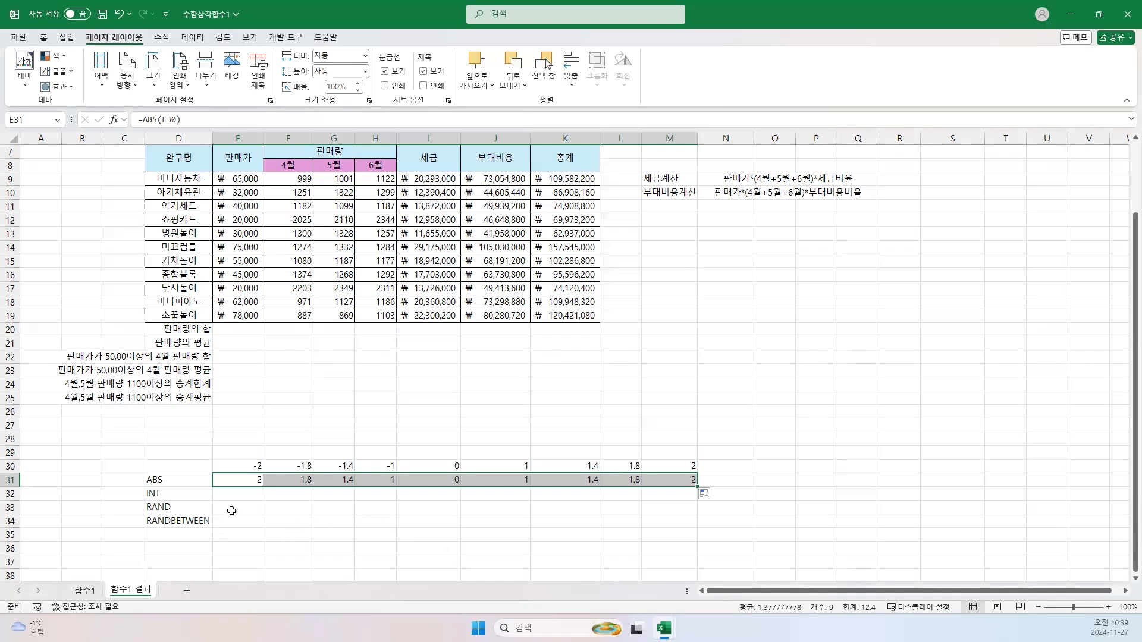
# Enter =INT(E30) in cell E32 using the function arguments dialog, and fill the formula across to M32.
pyautogui.click(240, 493)
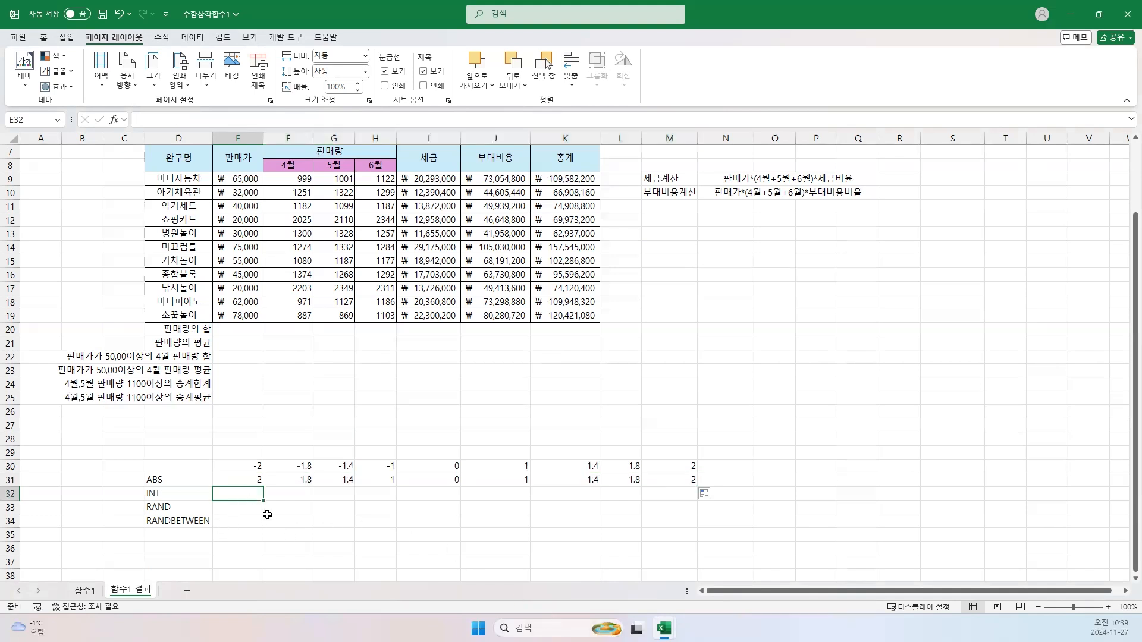
pyautogui.write('=IN')
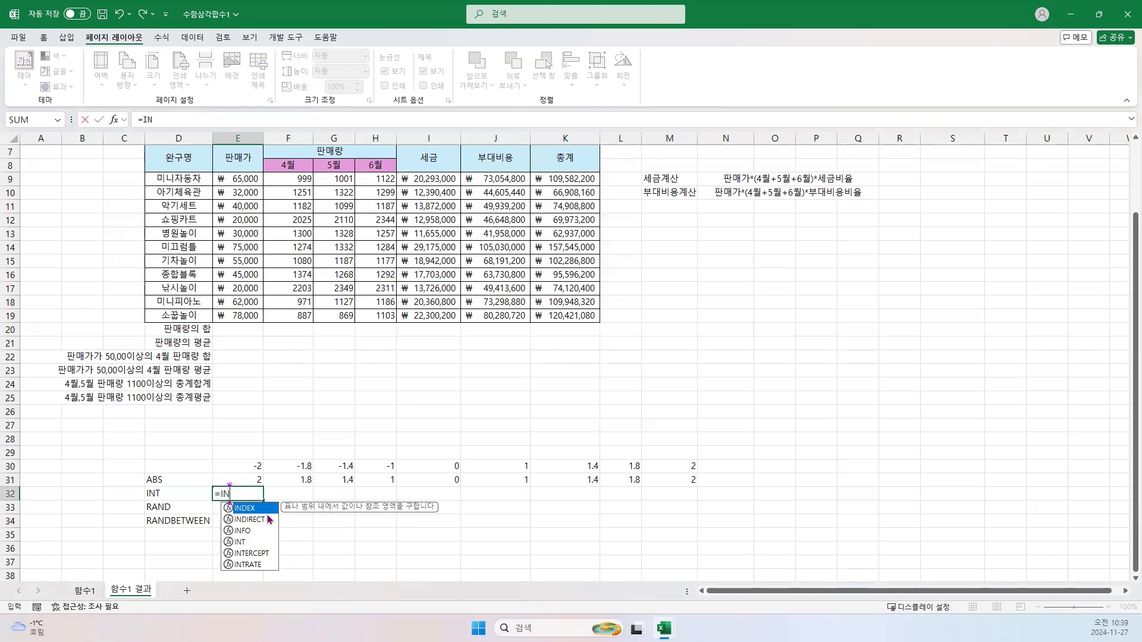
pyautogui.write('T')
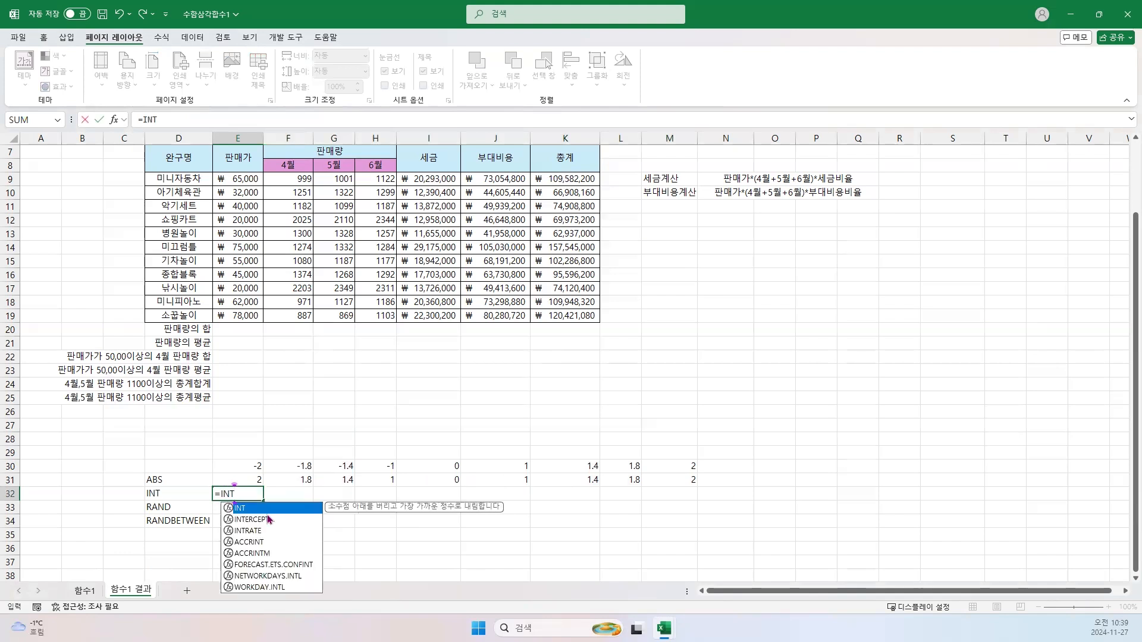
pyautogui.write('(')
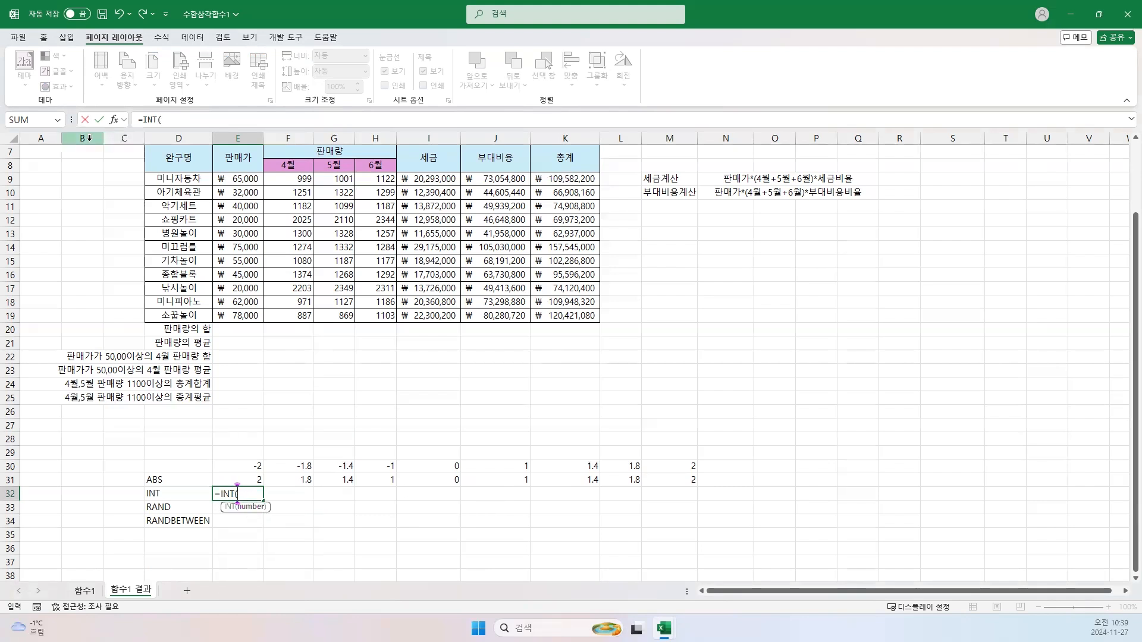
pyautogui.click(116, 121)
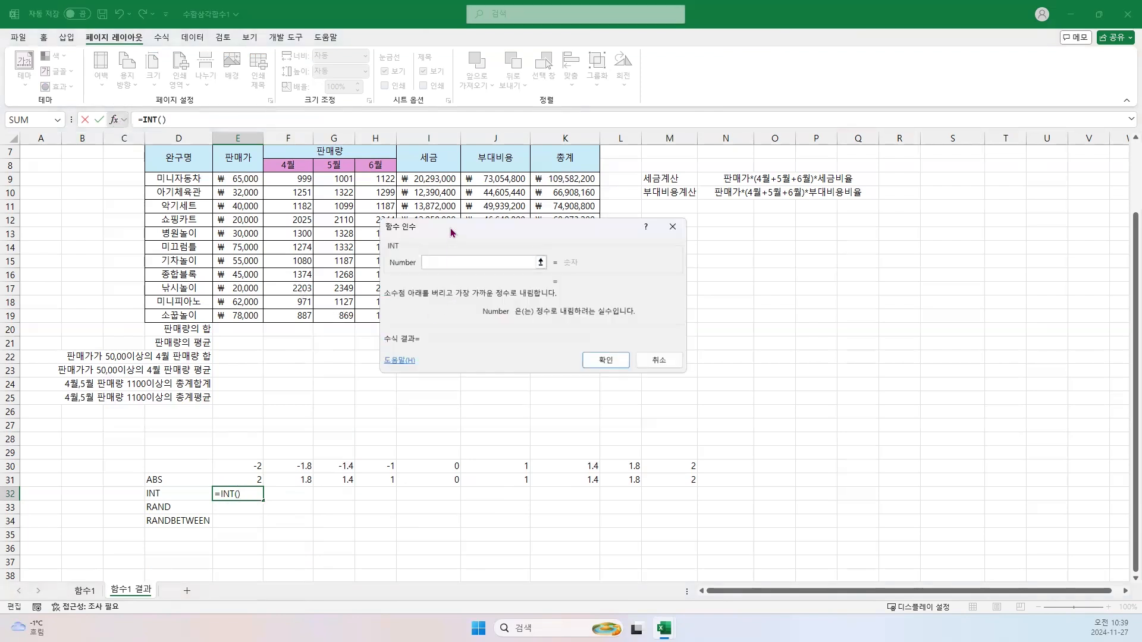
pyautogui.moveTo(453, 229); pyautogui.dragTo(449, 294)
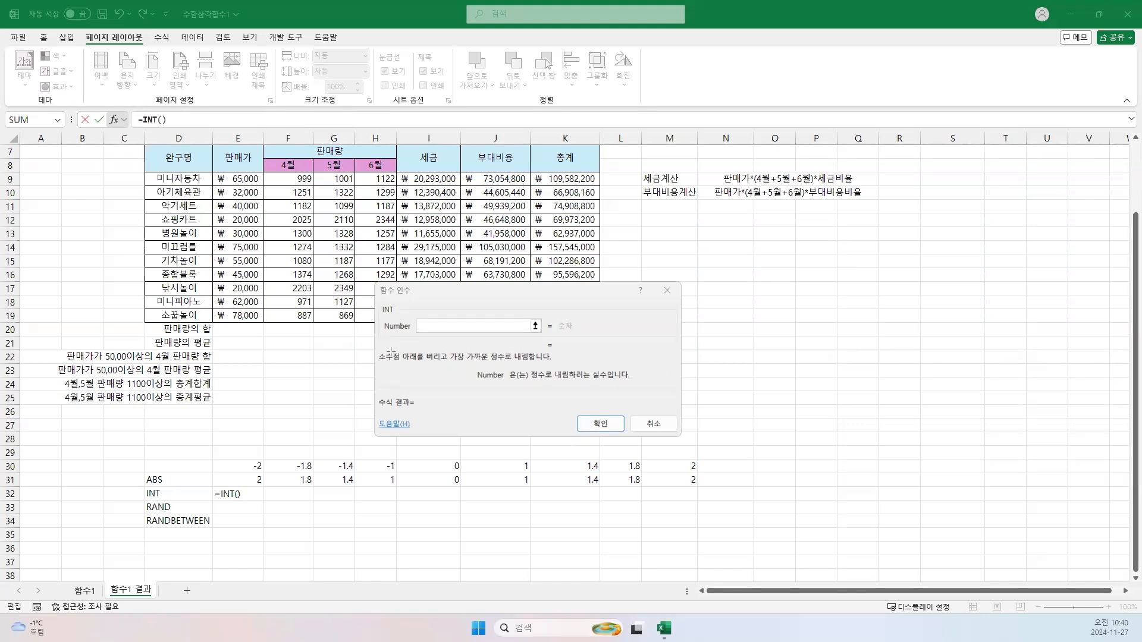
pyautogui.moveTo(390, 351); pyautogui.dragTo(556, 361)
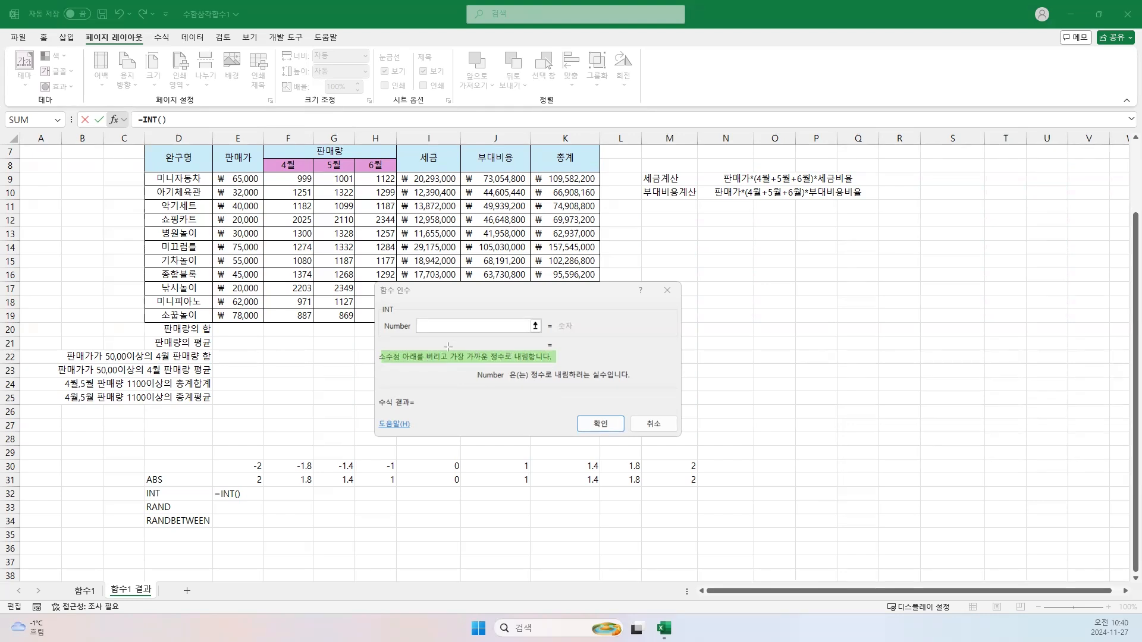
pyautogui.moveTo(450, 348); pyautogui.dragTo(542, 364)
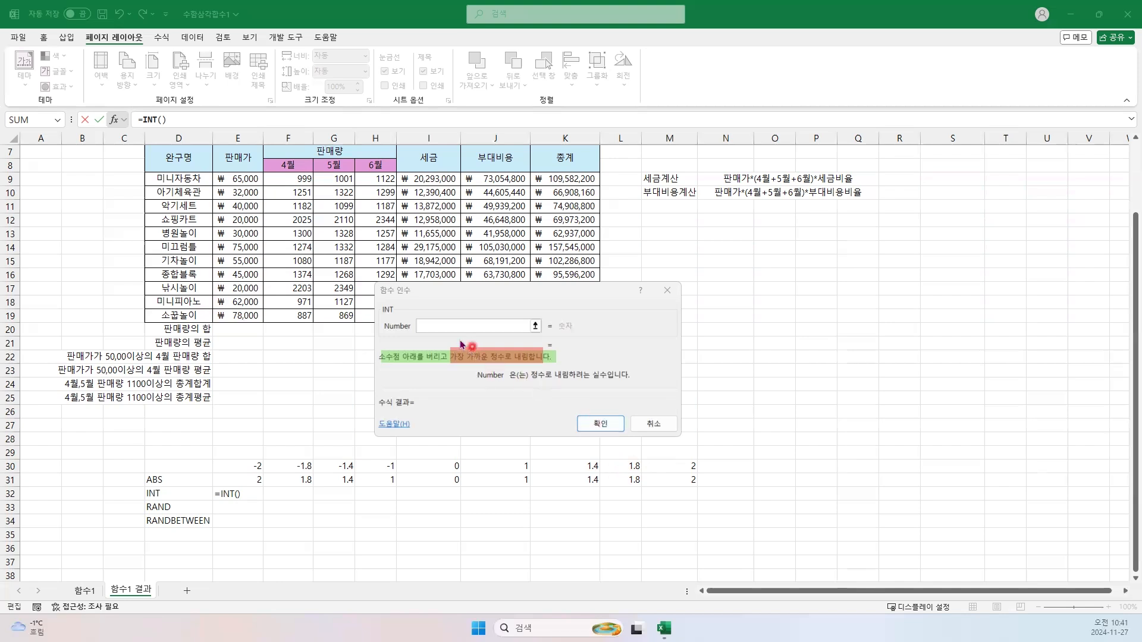
pyautogui.click(439, 326)
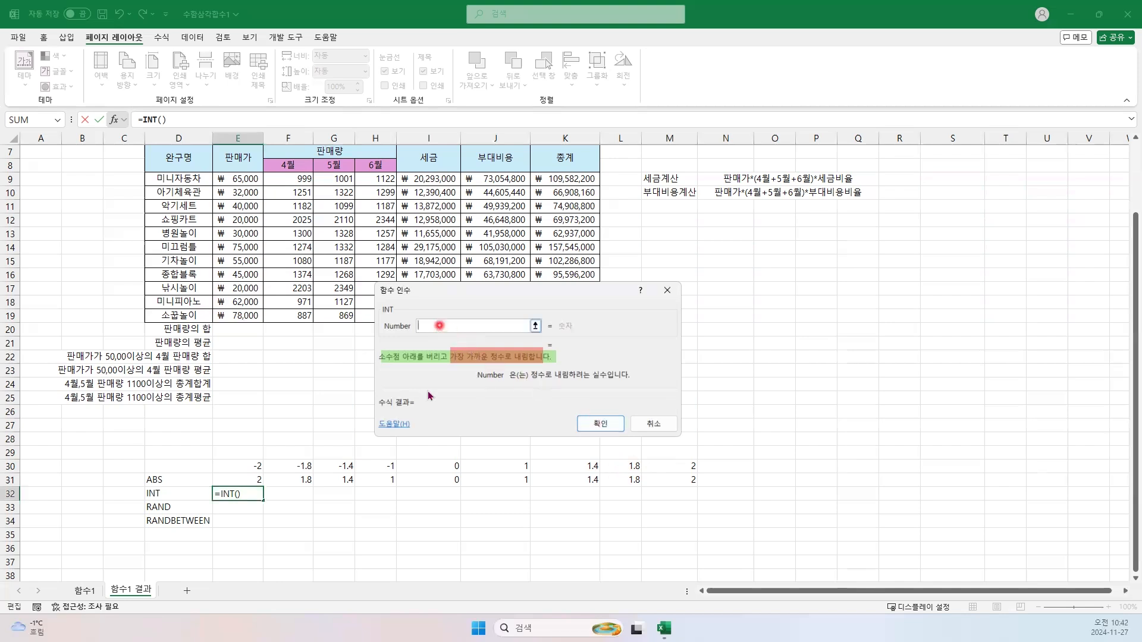
pyautogui.click(252, 467)
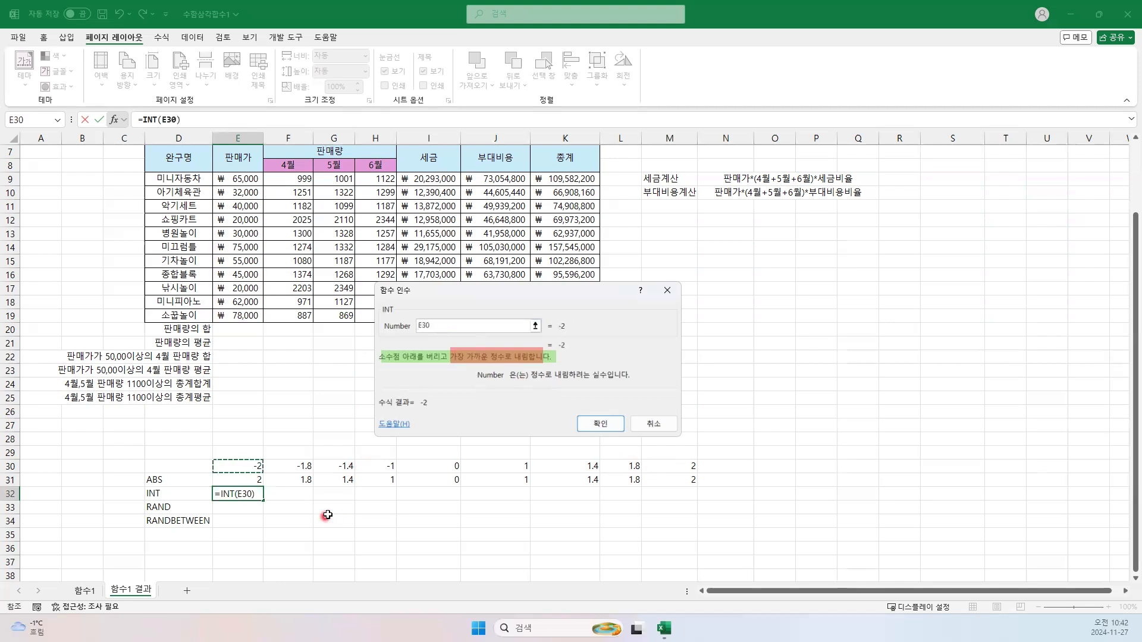
pyautogui.click(592, 423)
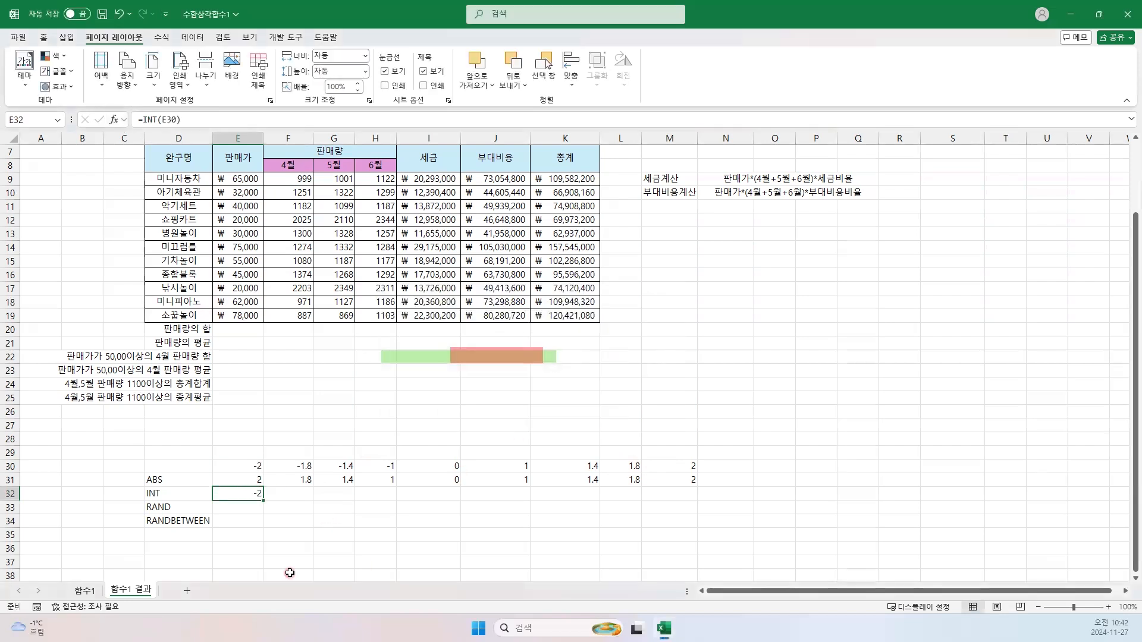
pyautogui.moveTo(265, 501); pyautogui.dragTo(653, 517)
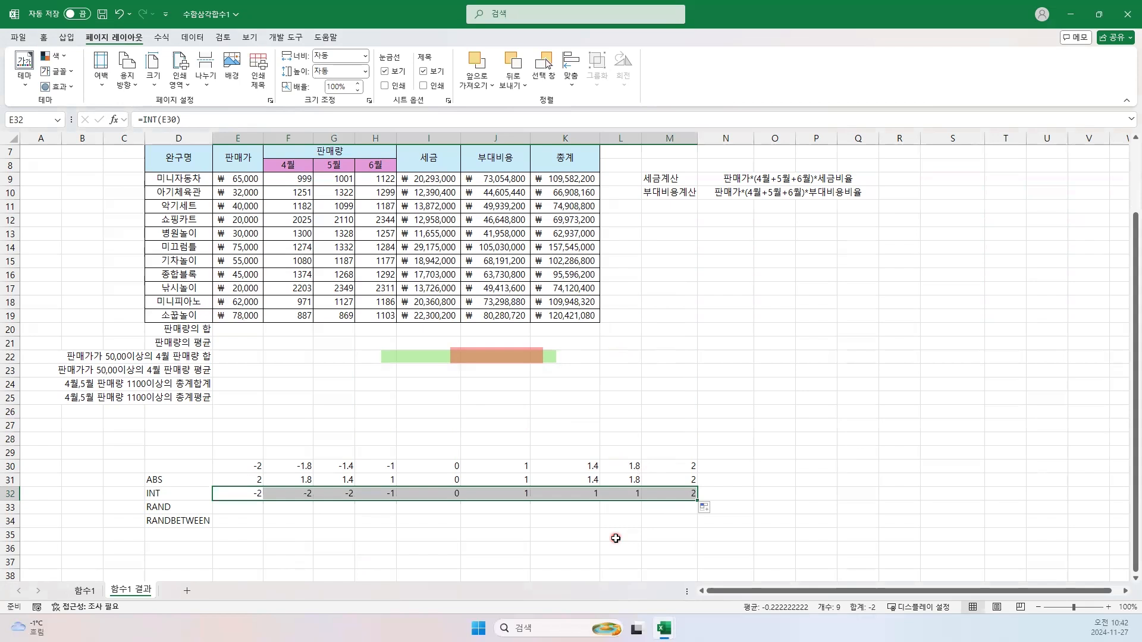
# Enter the random number formula =RAND() in cell E33.
pyautogui.click(257, 510)
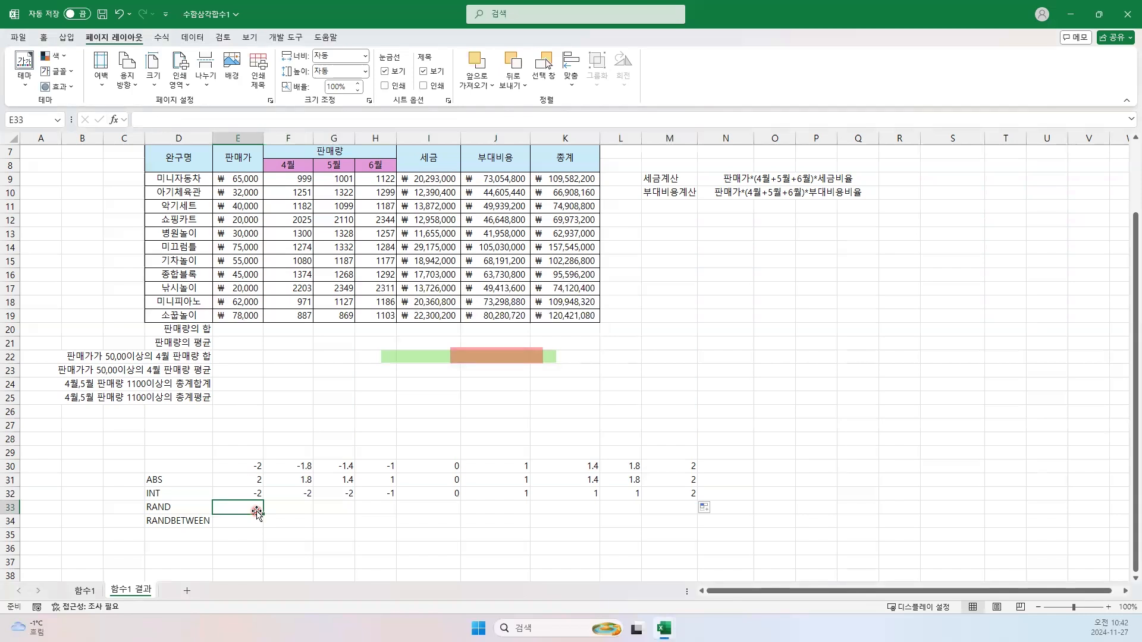
pyautogui.write('=RAB')
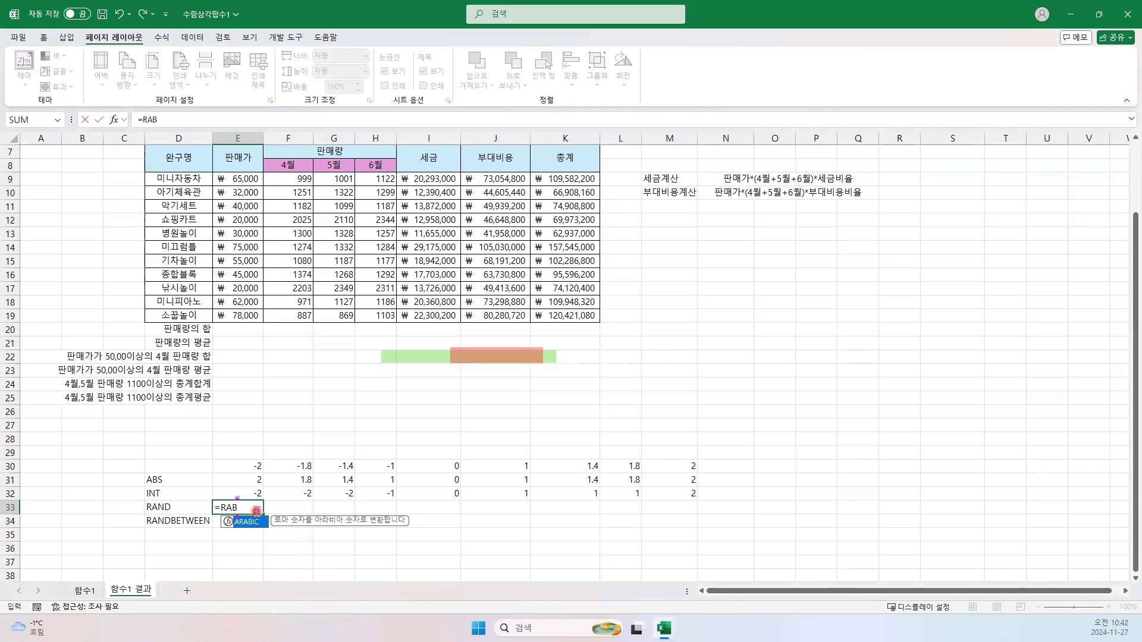
pyautogui.press('BackSpace')
pyautogui.write('N')
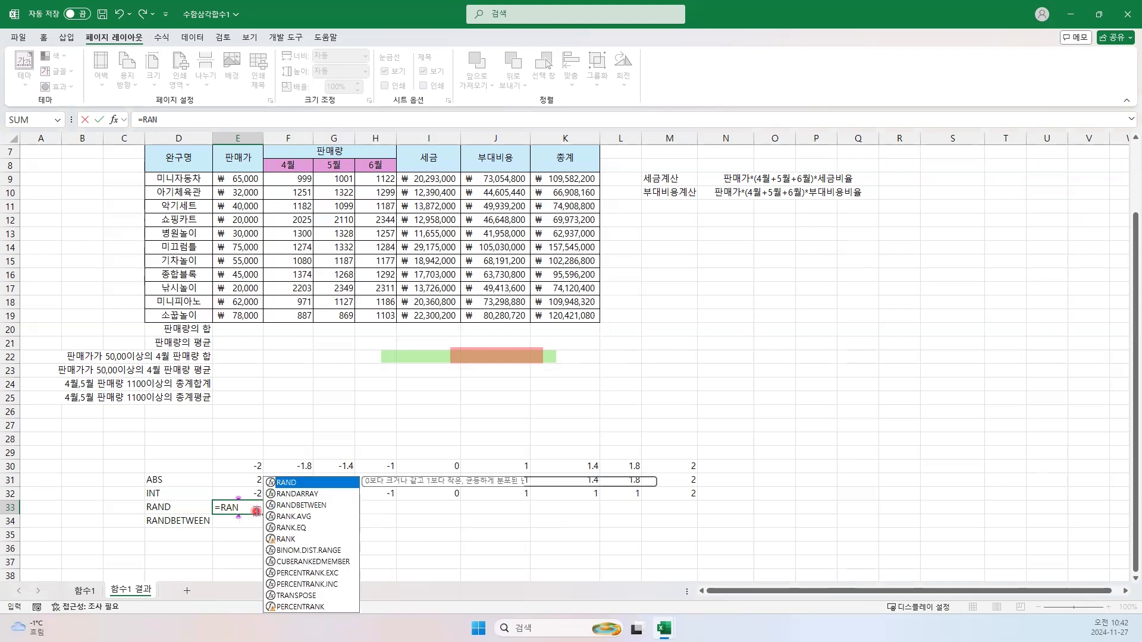
pyautogui.write('D(')
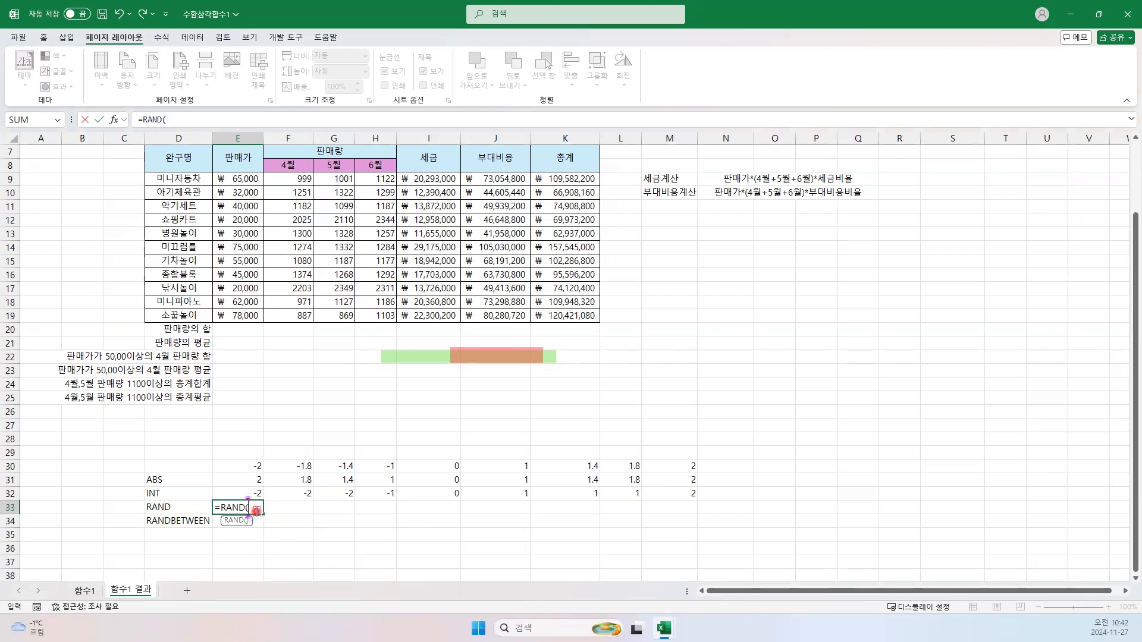
pyautogui.press('Tab')
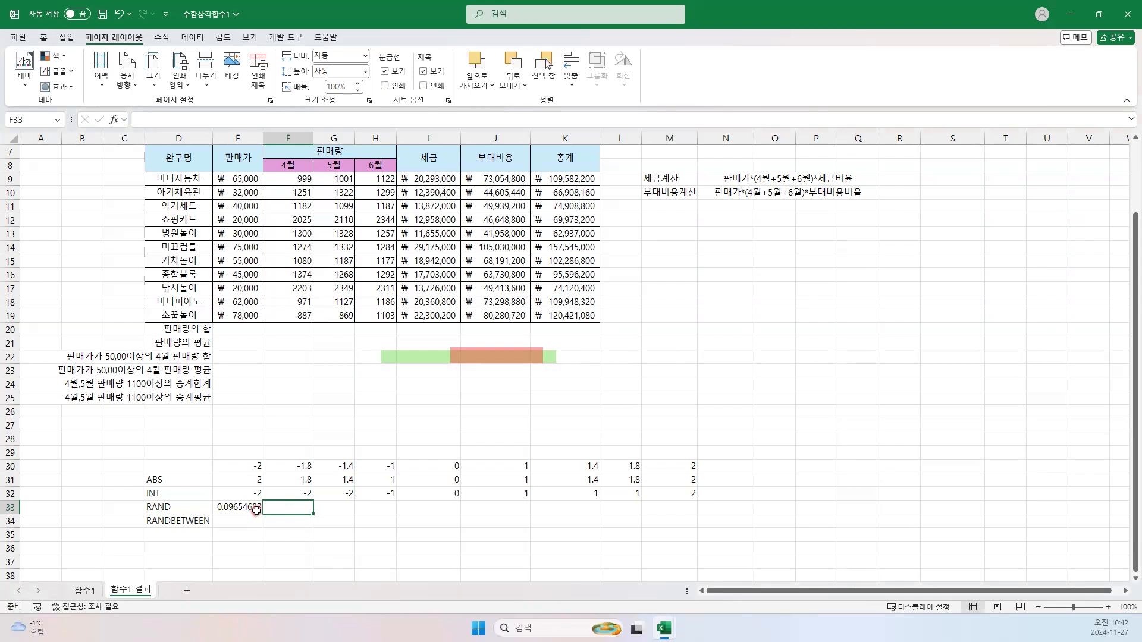
# Examine the function arguments description of the RAND formula in E33, then accept the formula as it is.
pyautogui.click(240, 506)
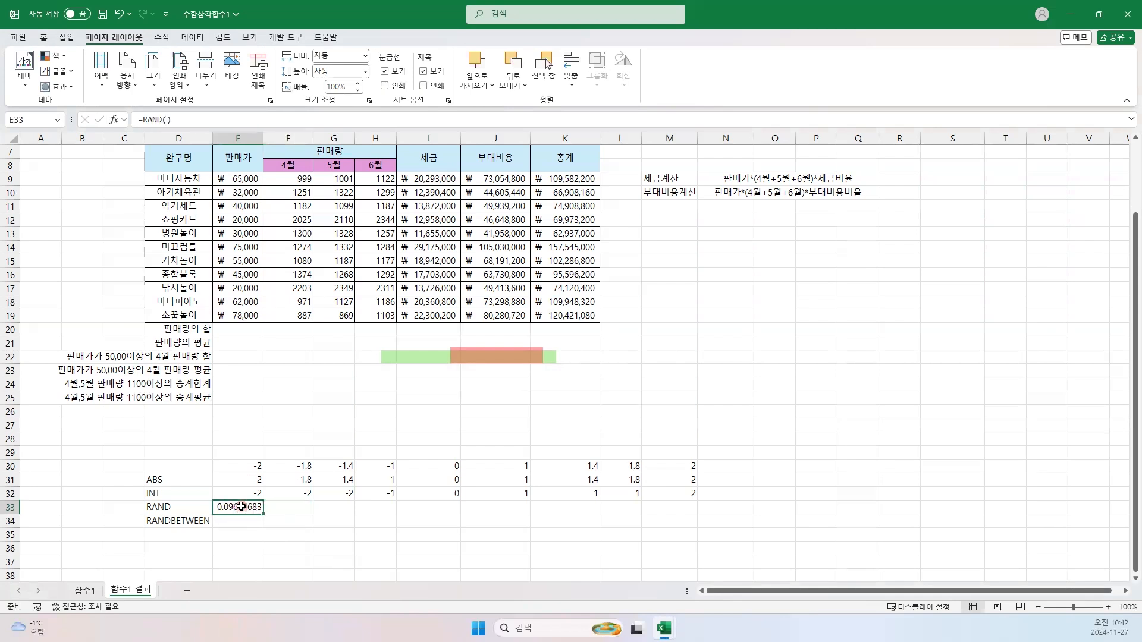
pyautogui.doubleClick(241, 506)
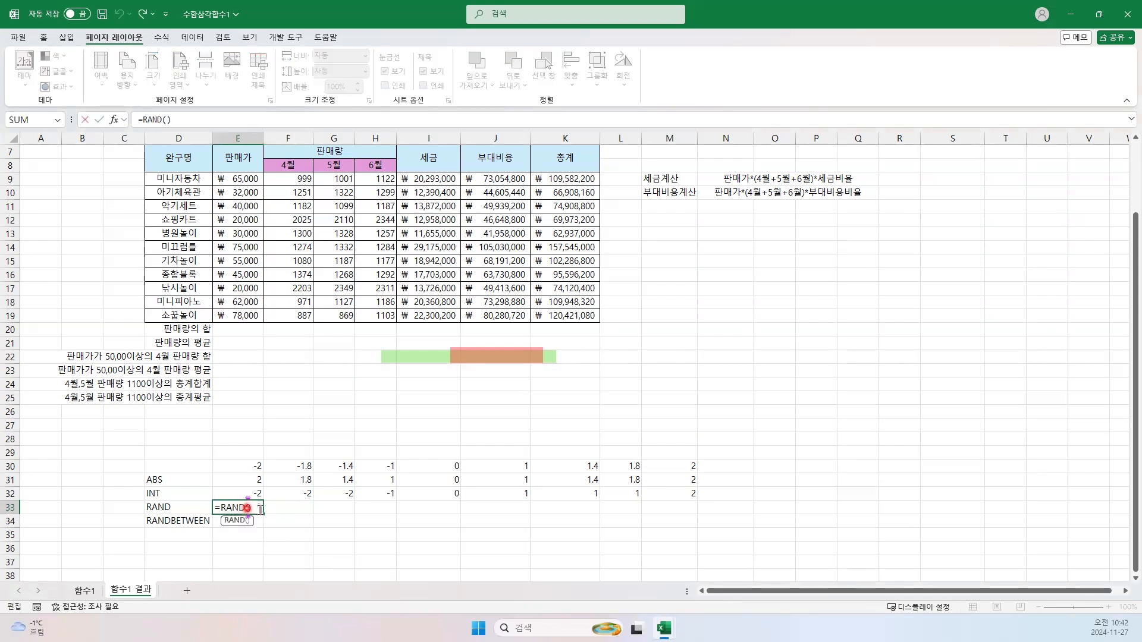
pyautogui.click(259, 508)
pyautogui.click(113, 121)
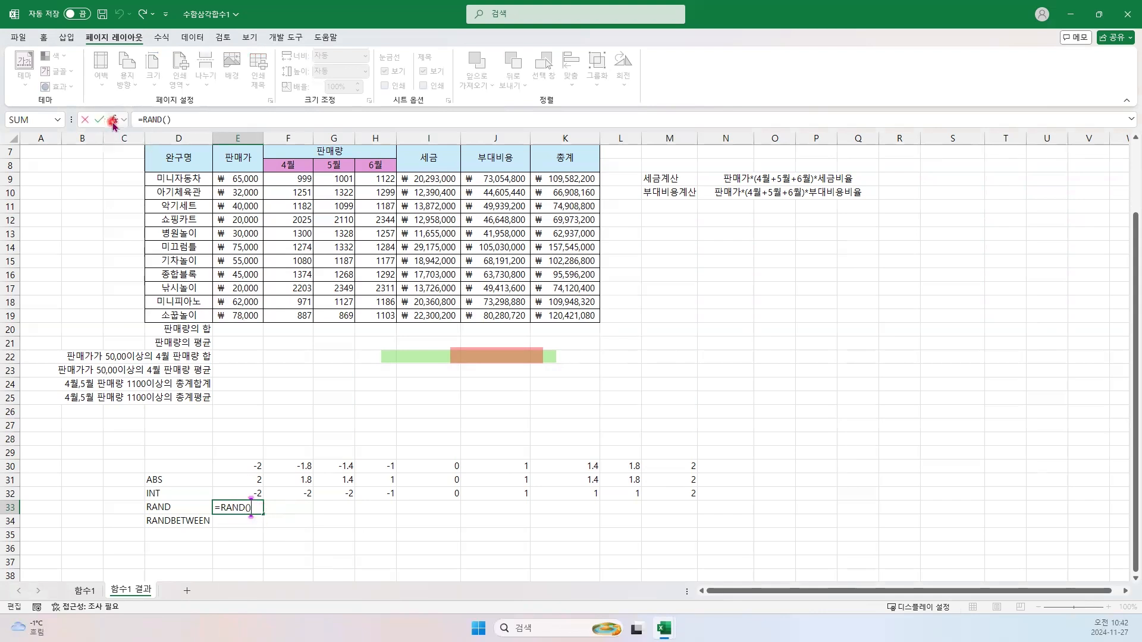
pyautogui.click(113, 120)
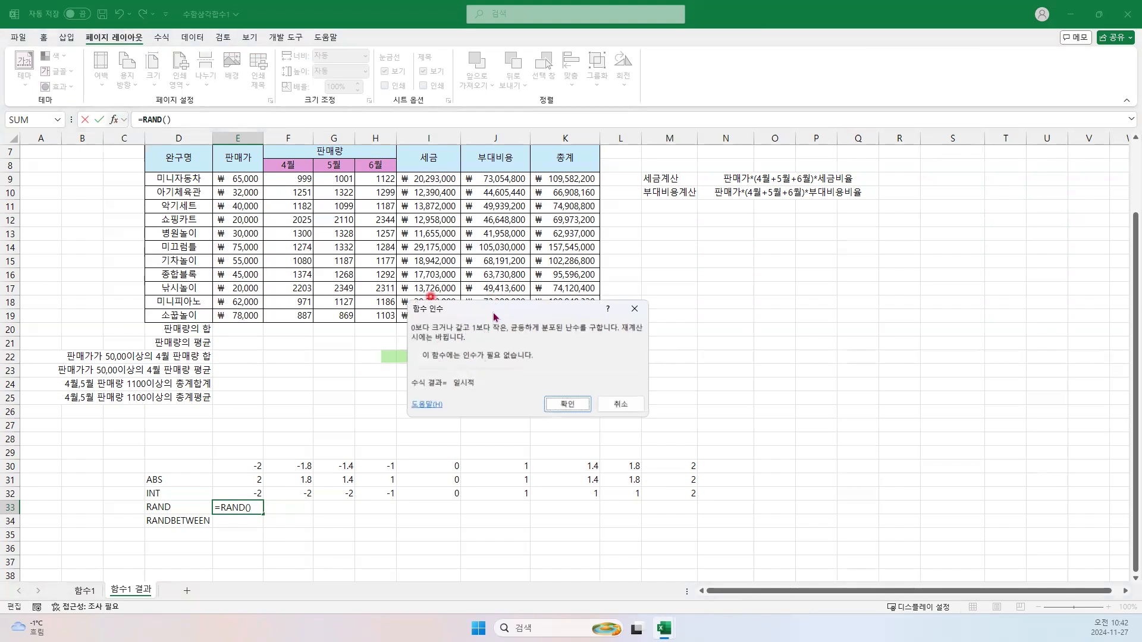
pyautogui.moveTo(473, 314); pyautogui.dragTo(394, 321)
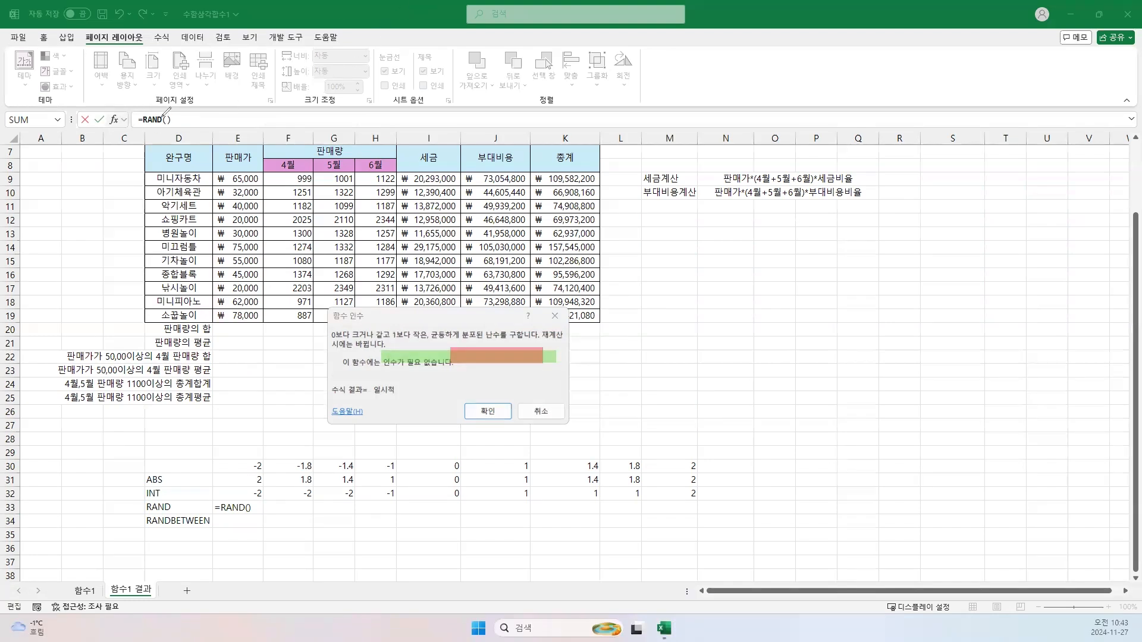
pyautogui.moveTo(166, 117); pyautogui.dragTo(167, 124)
pyautogui.moveTo(248, 506); pyautogui.dragTo(249, 511)
pyautogui.click(487, 415)
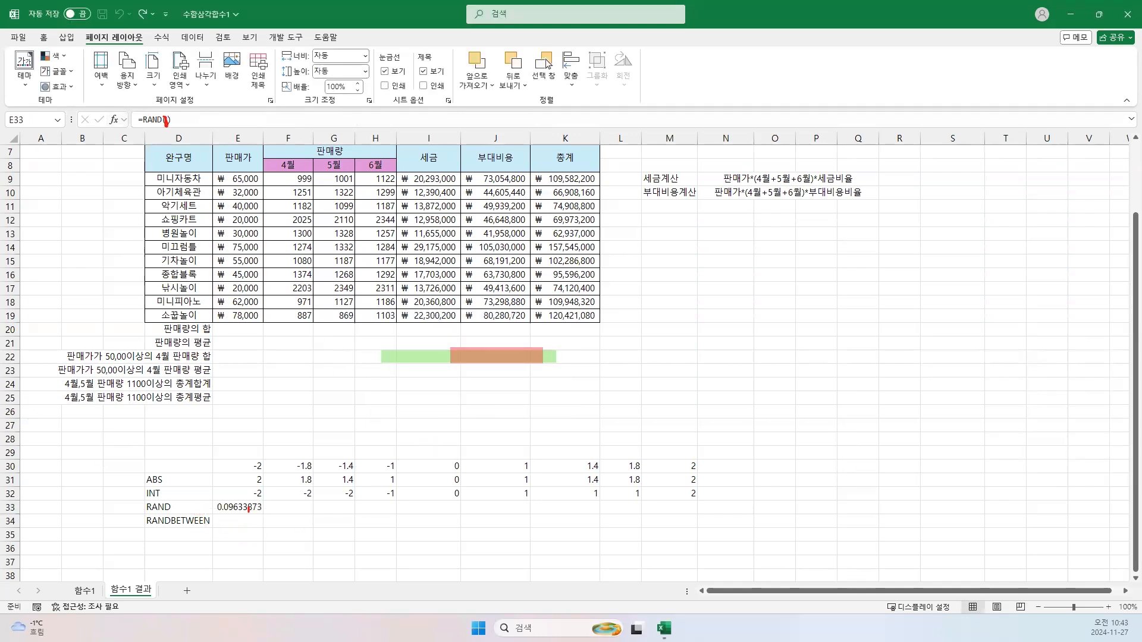
pyautogui.press('Escape')
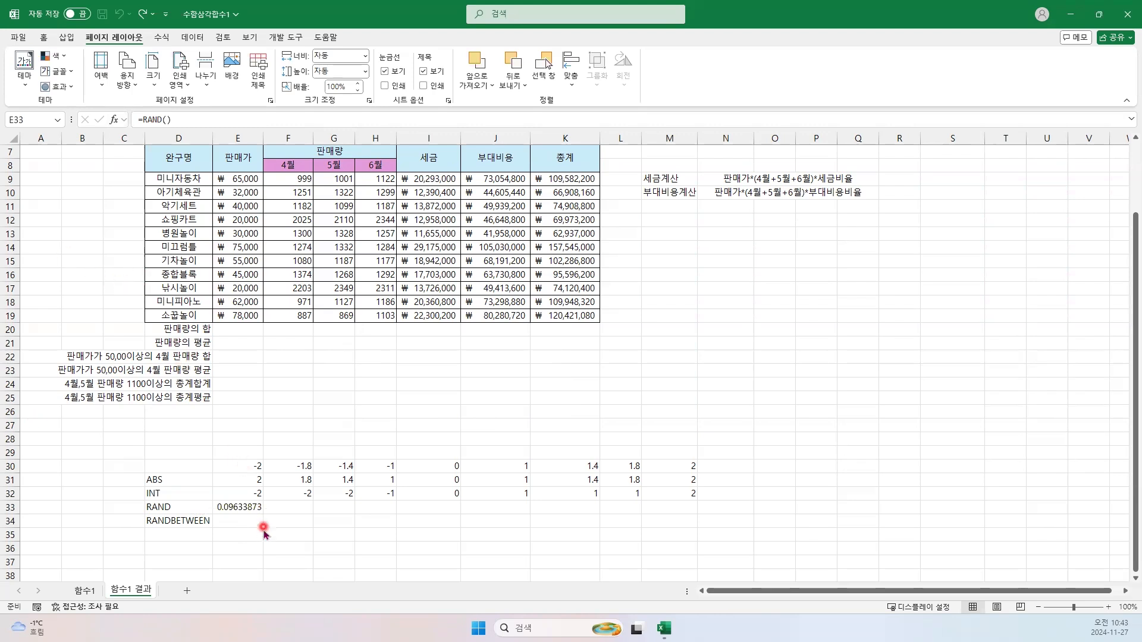
# Fill the =RAND() formula from E33 across to M33.
pyautogui.click(262, 510)
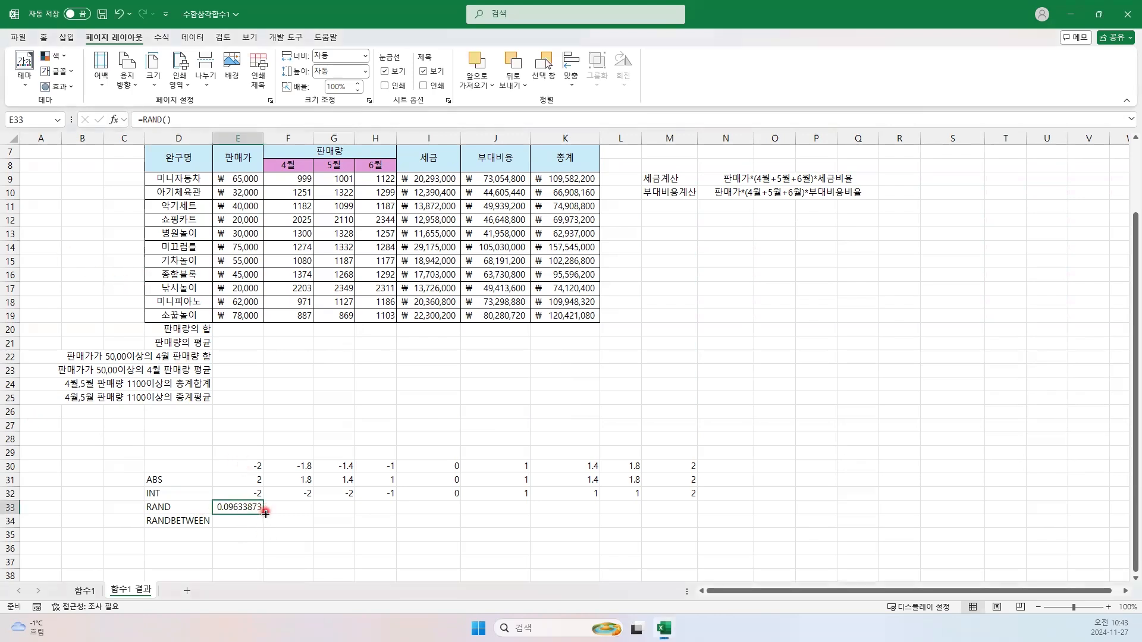
pyautogui.moveTo(265, 512); pyautogui.dragTo(682, 518)
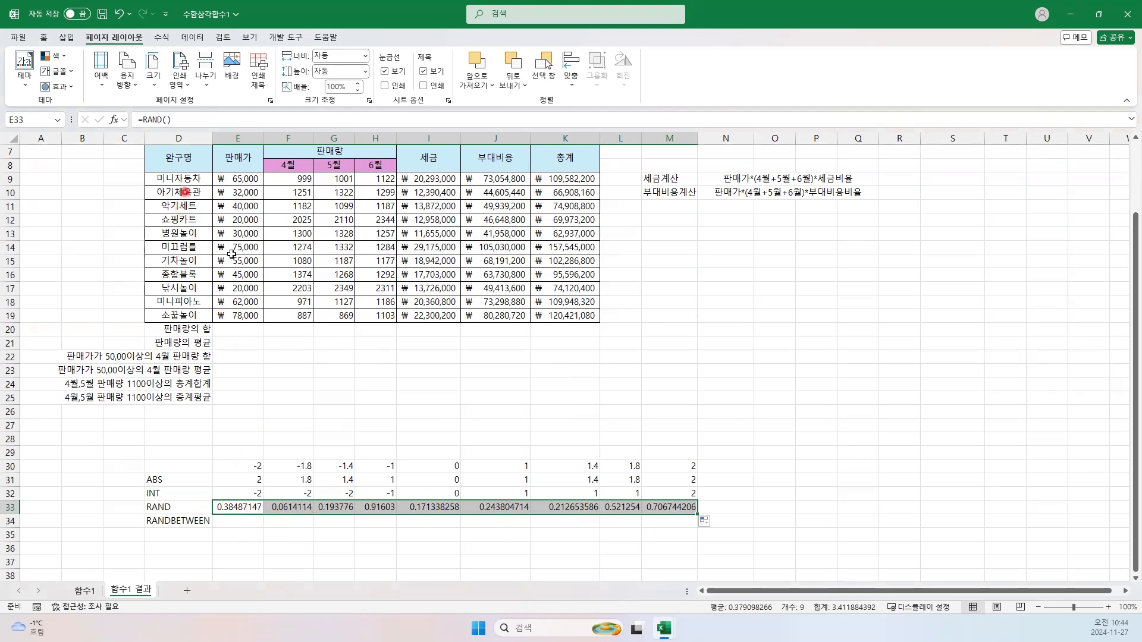
# Change the formula in E33 to =INT(RAND()) and fill it across to M33.
pyautogui.click(143, 119)
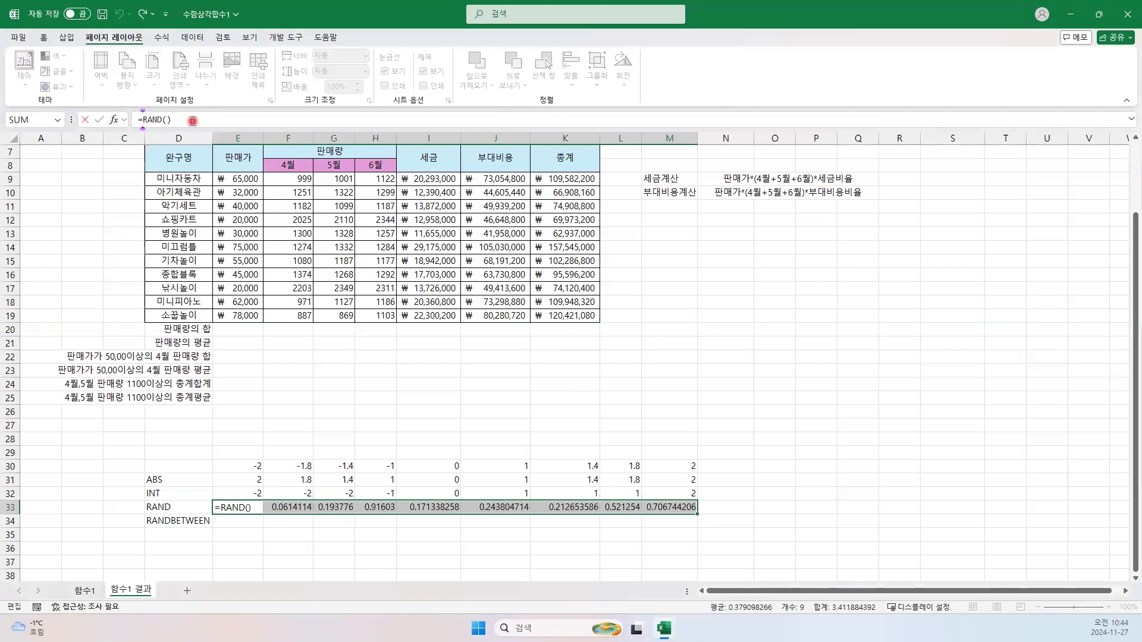
pyautogui.write('INM')
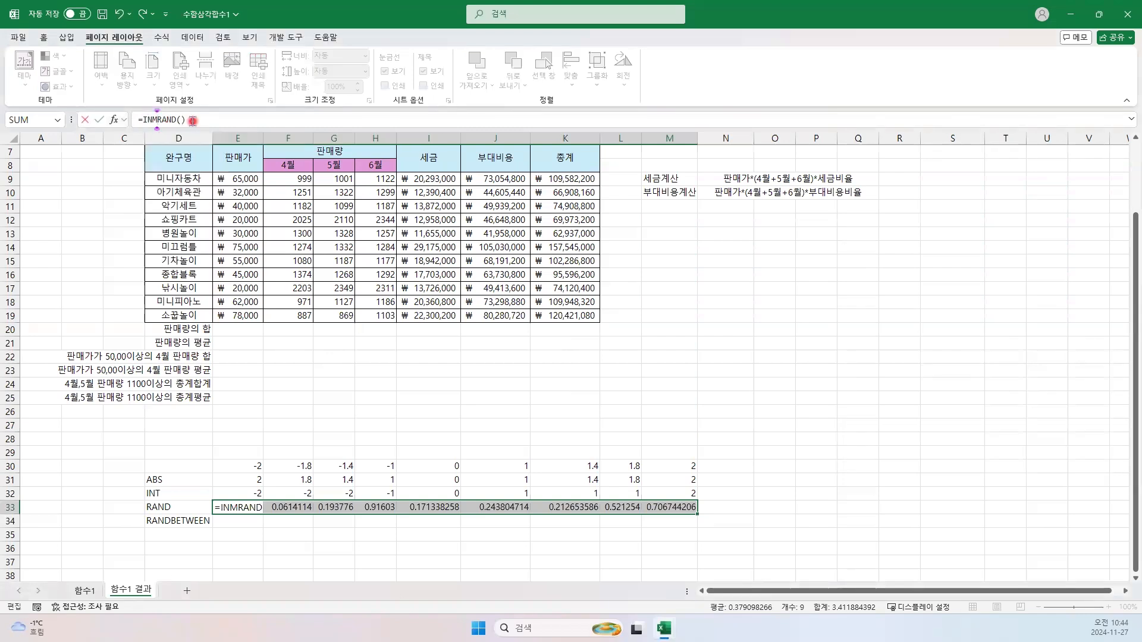
pyautogui.press('BackSpace')
pyautogui.write('T')
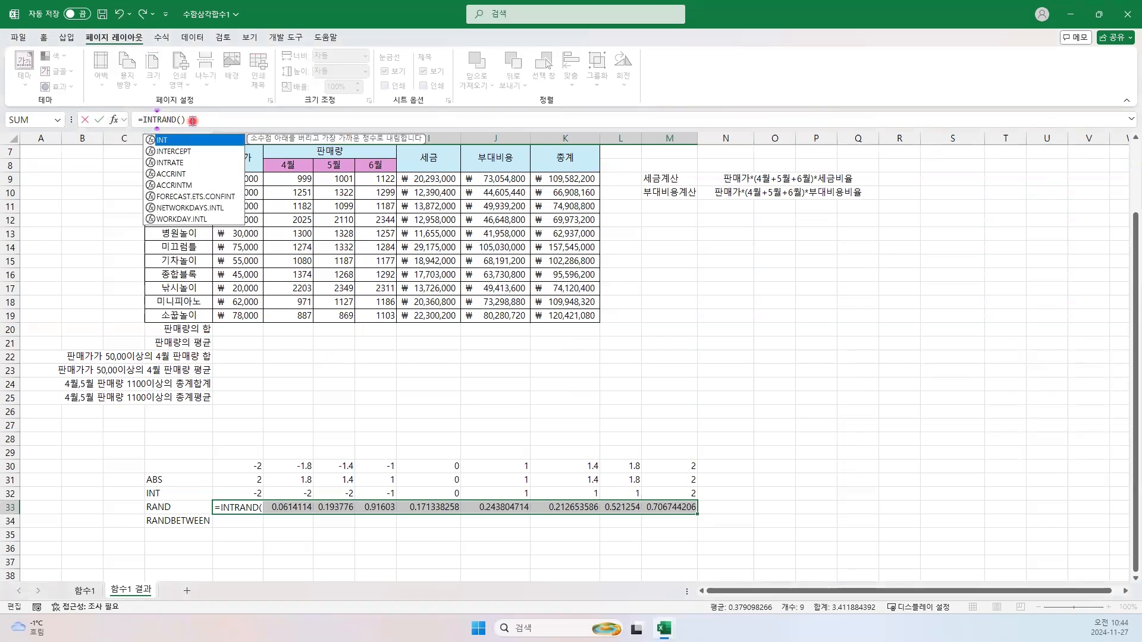
pyautogui.write('(')
pyautogui.click(192, 121)
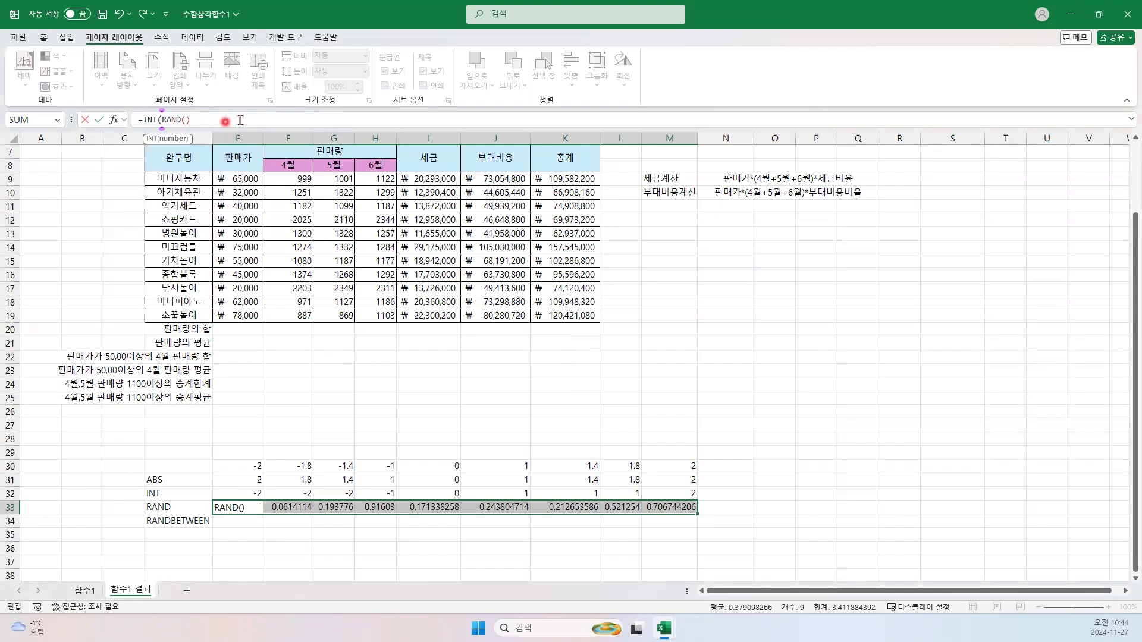
pyautogui.write(')')
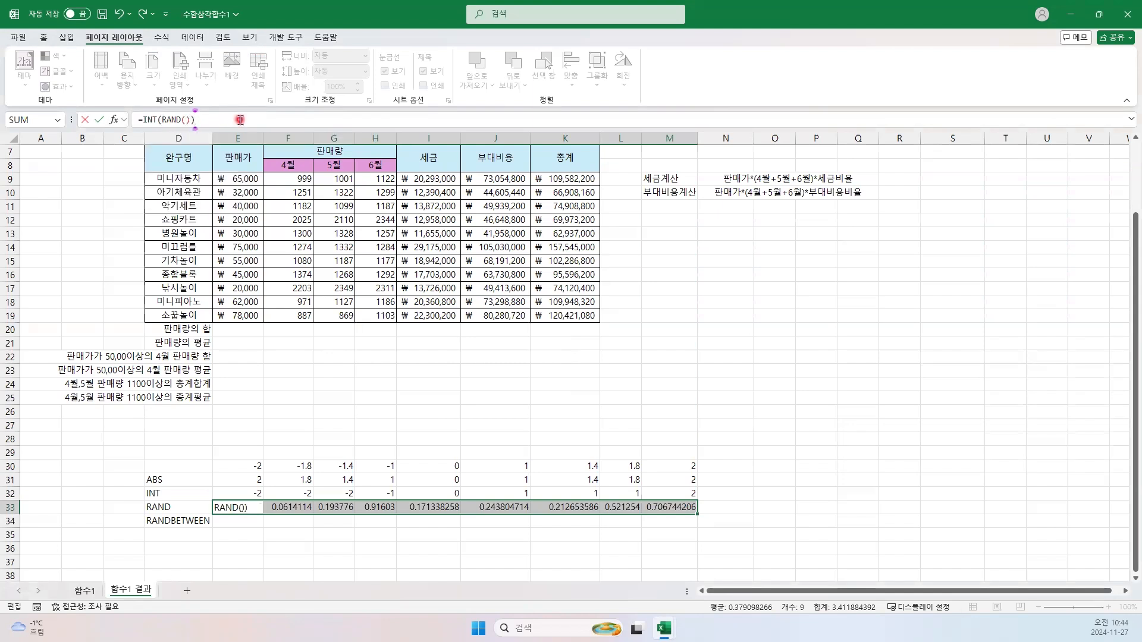
pyautogui.press('Return')
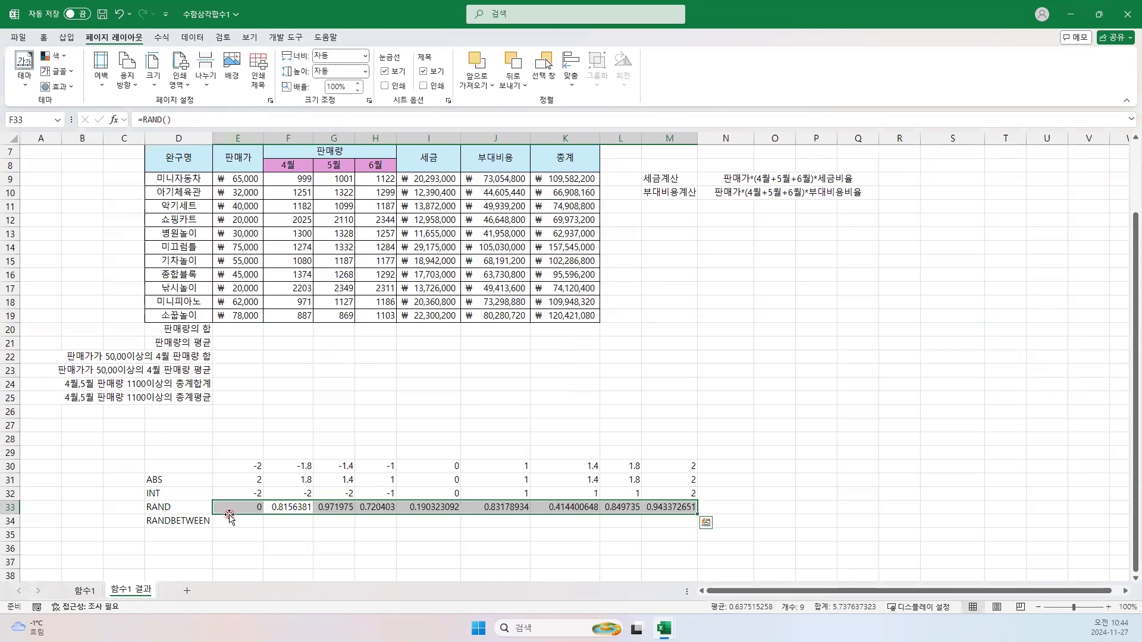
pyautogui.click(237, 507)
pyautogui.moveTo(262, 514); pyautogui.dragTo(689, 521)
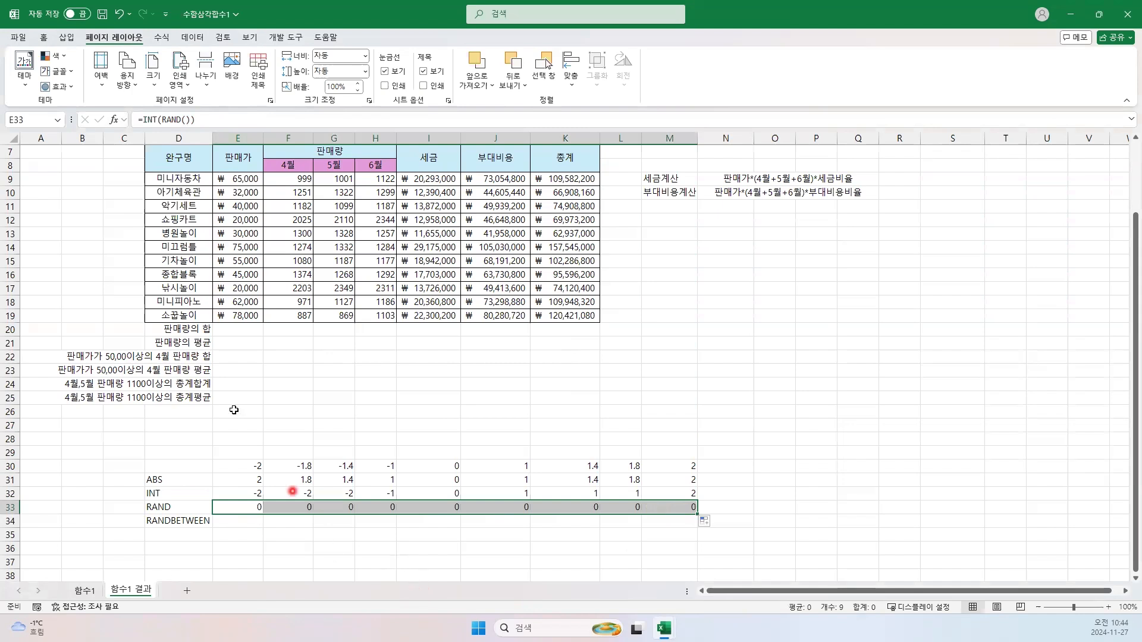
# Multiply the random number in E33 by 10 with =INT(RAND()*10) and fill the formula across to M33.
pyautogui.click(191, 120)
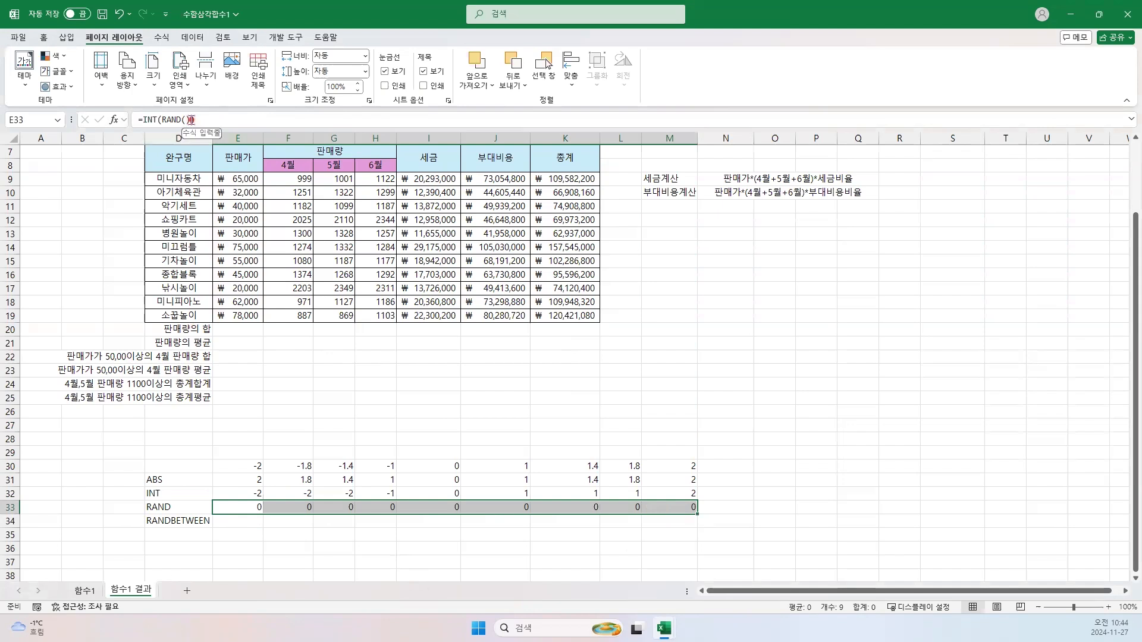
pyautogui.write('*10')
pyautogui.press('Return')
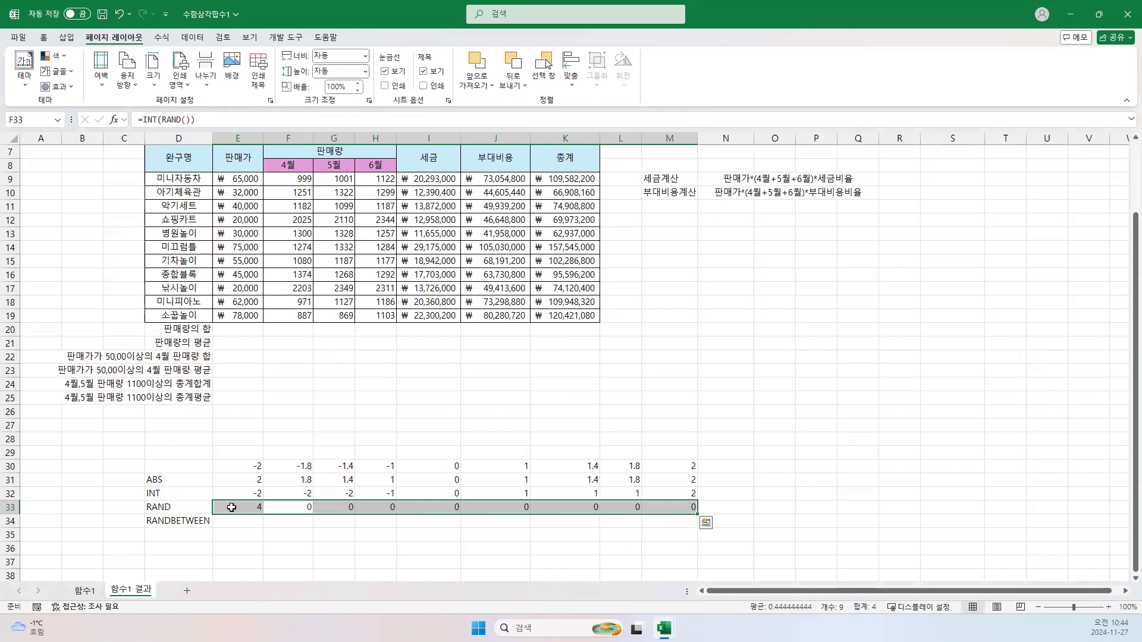
pyautogui.click(232, 507)
pyautogui.moveTo(265, 515); pyautogui.dragTo(600, 543)
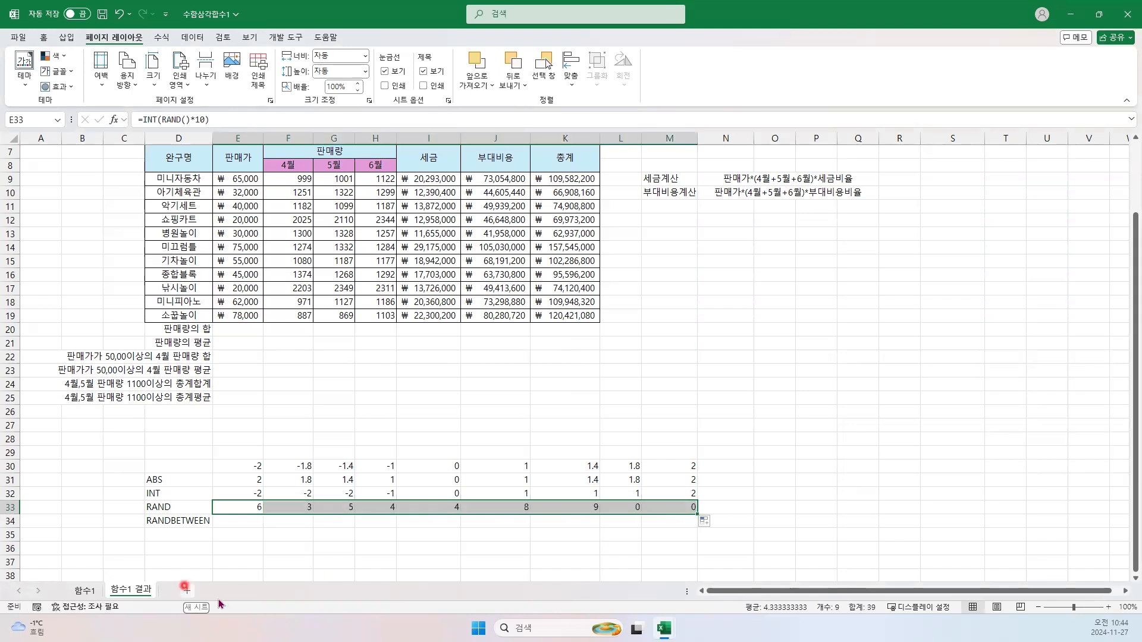
# Raise the multiplier in E33 to 100, giving =INT(RAND()*100), and fill the formula across to M33.
pyautogui.click(207, 119)
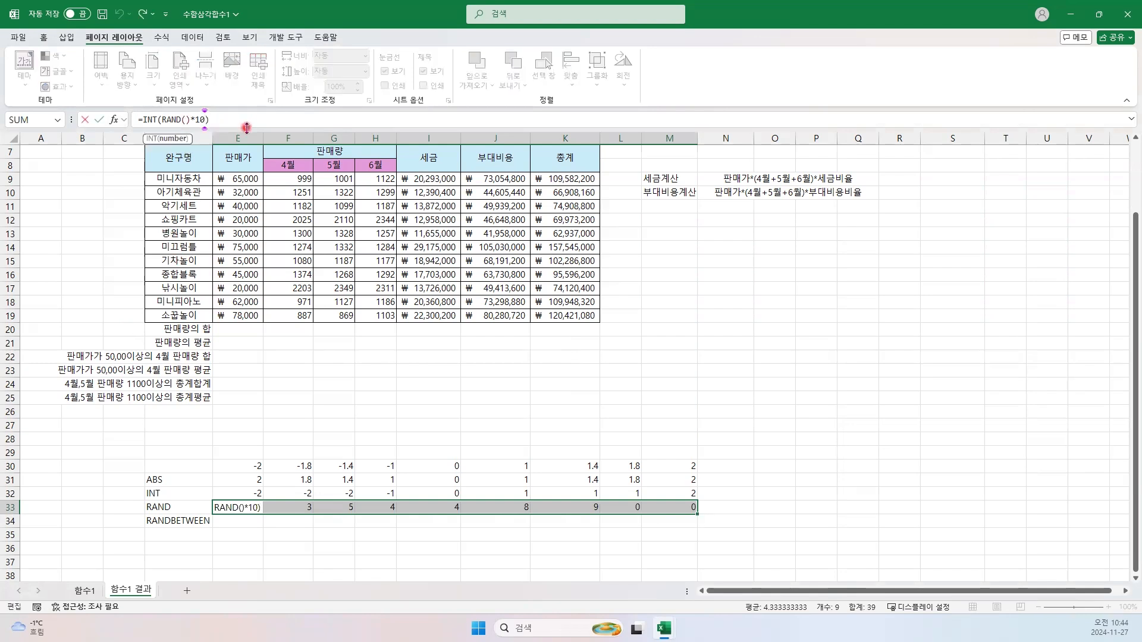
pyautogui.write('0')
pyautogui.press('Return')
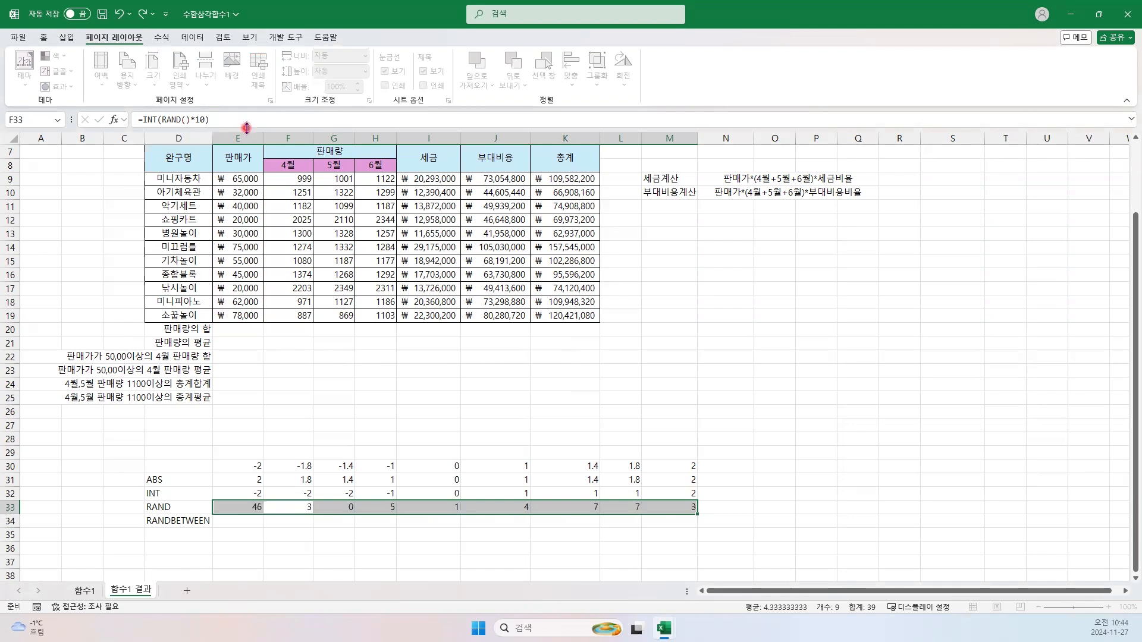
pyautogui.click(253, 507)
pyautogui.moveTo(262, 513); pyautogui.dragTo(693, 523)
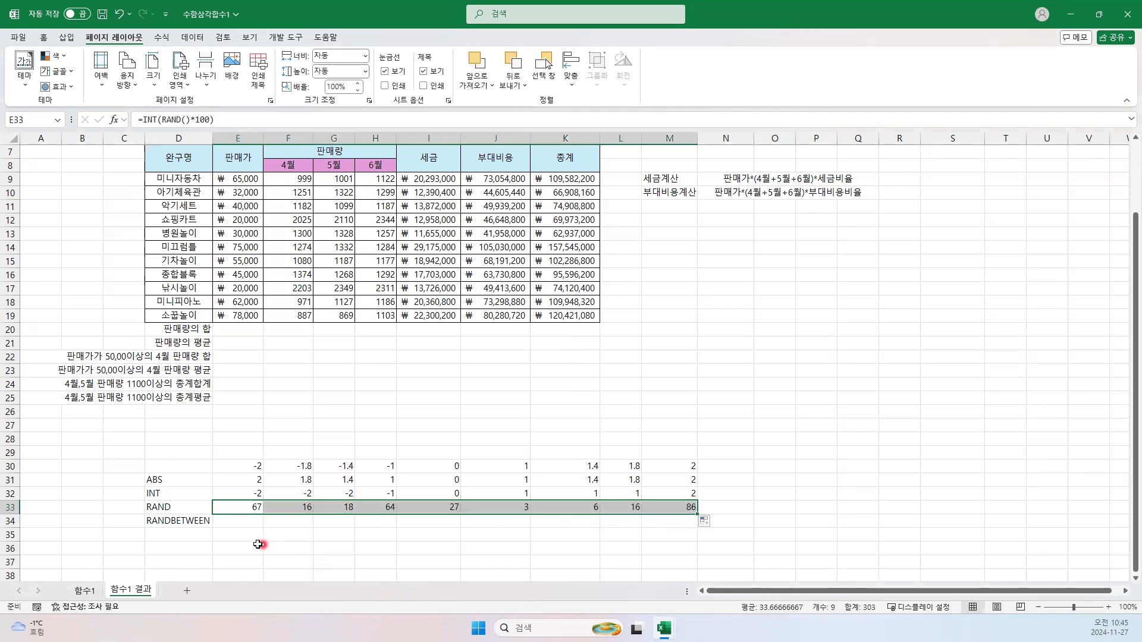
# Reduce the formula in cell F33 to plain =RAND() by removing the INT function and the *100 multiplier.
pyautogui.click(303, 509)
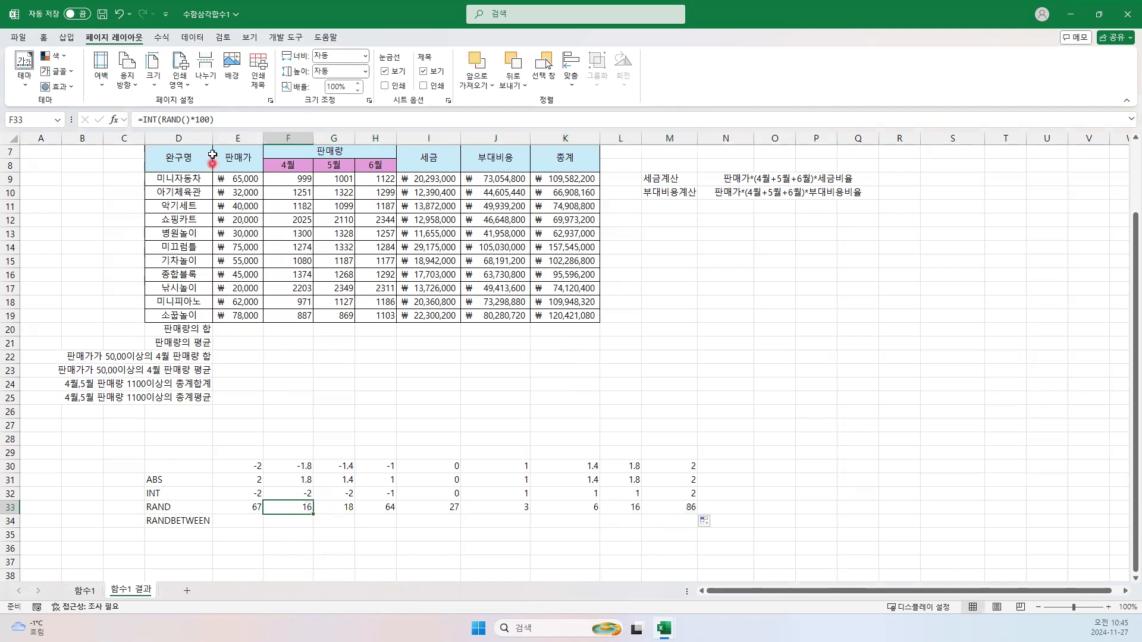
pyautogui.click(225, 120)
pyautogui.press('BackSpace')
pyautogui.press('BackSpace')
pyautogui.press('BackSpace')
pyautogui.press('BackSpace')
pyautogui.press('BackSpace')
pyautogui.press('Left')
pyautogui.press('Left')
pyautogui.press('Left')
pyautogui.press('Left')
pyautogui.press('Left')
pyautogui.press('Left')
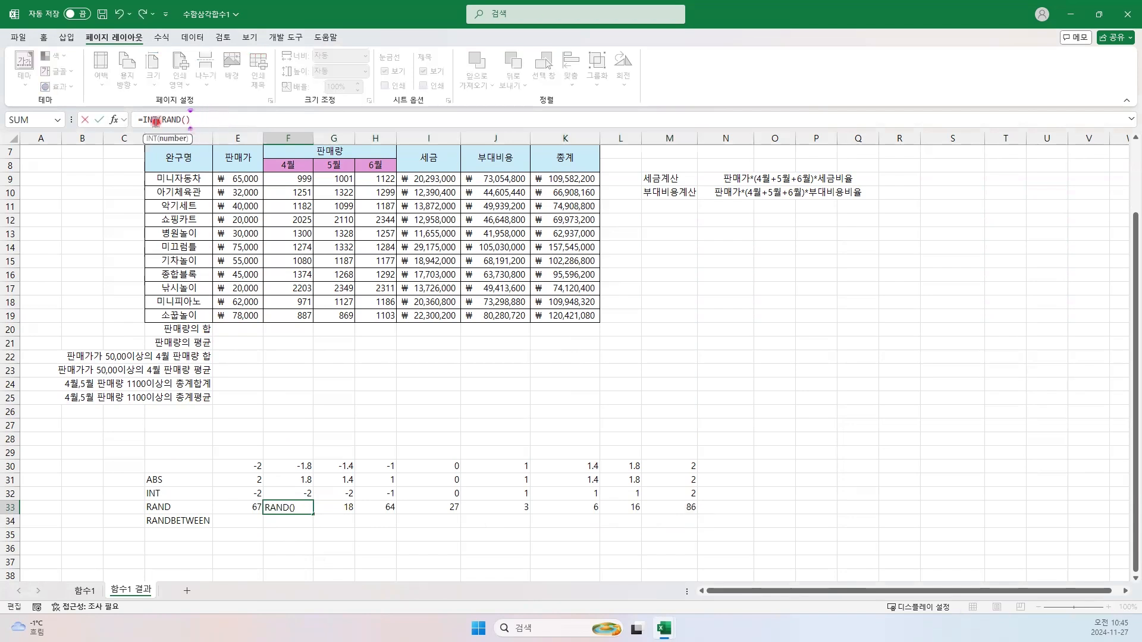
pyautogui.press('BackSpace')
pyautogui.press('BackSpace')
pyautogui.press('BackSpace')
pyautogui.press('BackSpace')
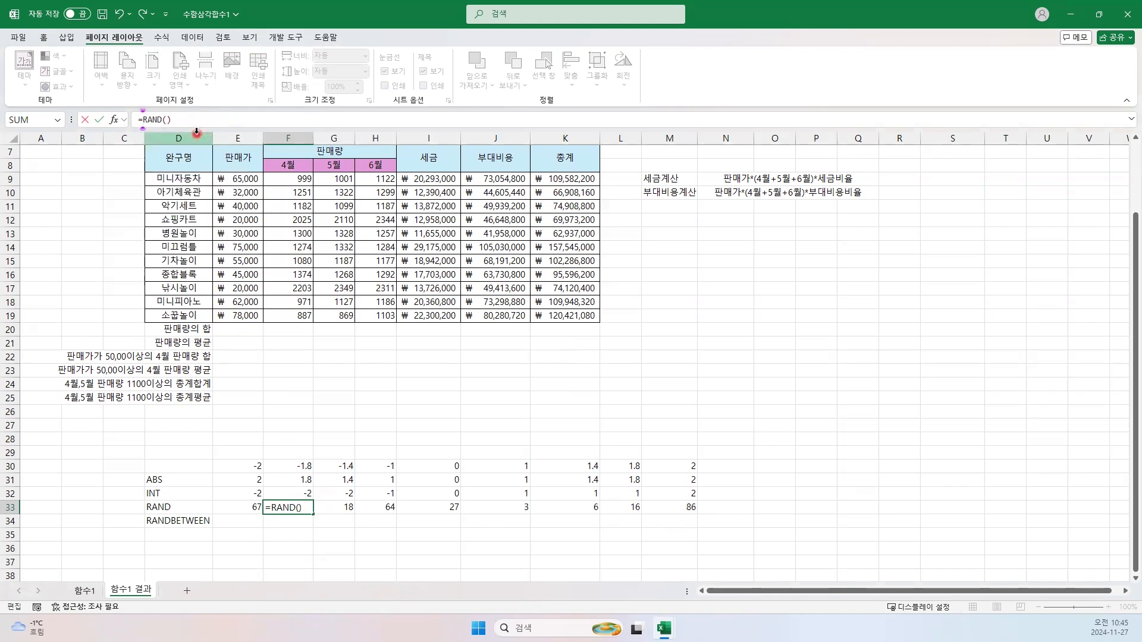
pyautogui.press('Return')
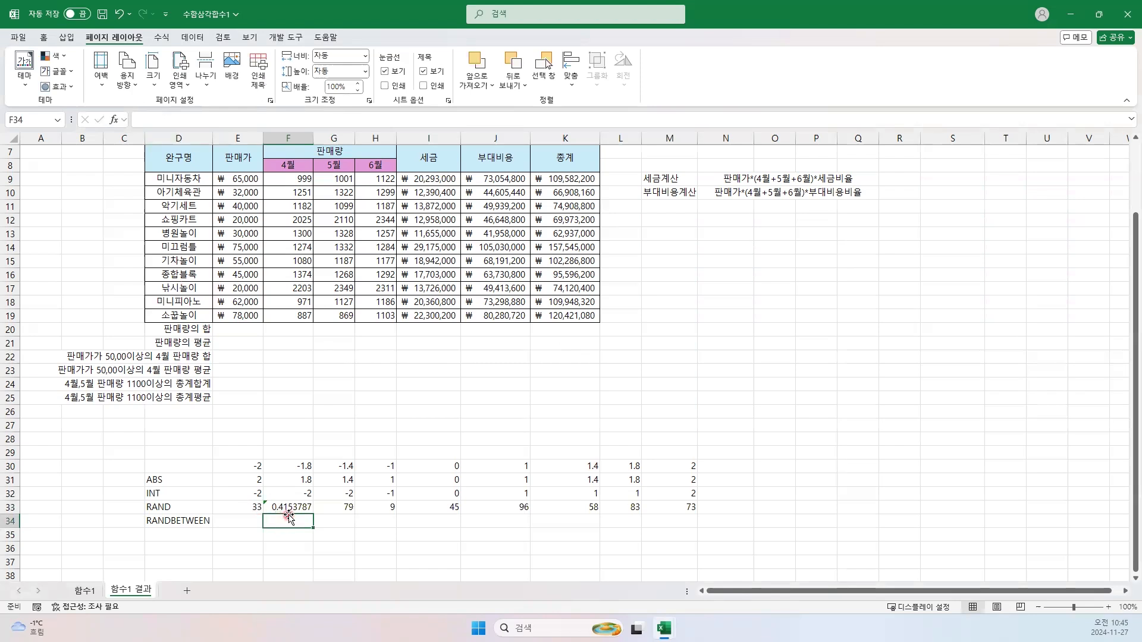
pyautogui.click(283, 515)
# Enter =RANDBETWEEN(1,45) in cell E34 using the function arguments dialog, and fill the formula across to M34.
pyautogui.click(239, 517)
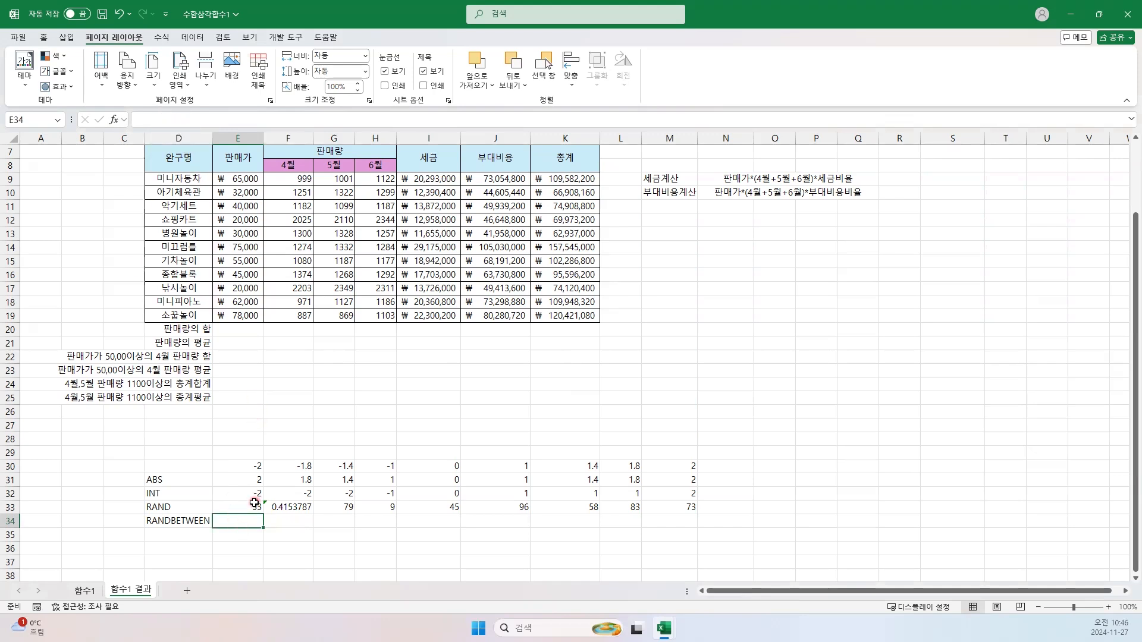
pyautogui.write('=')
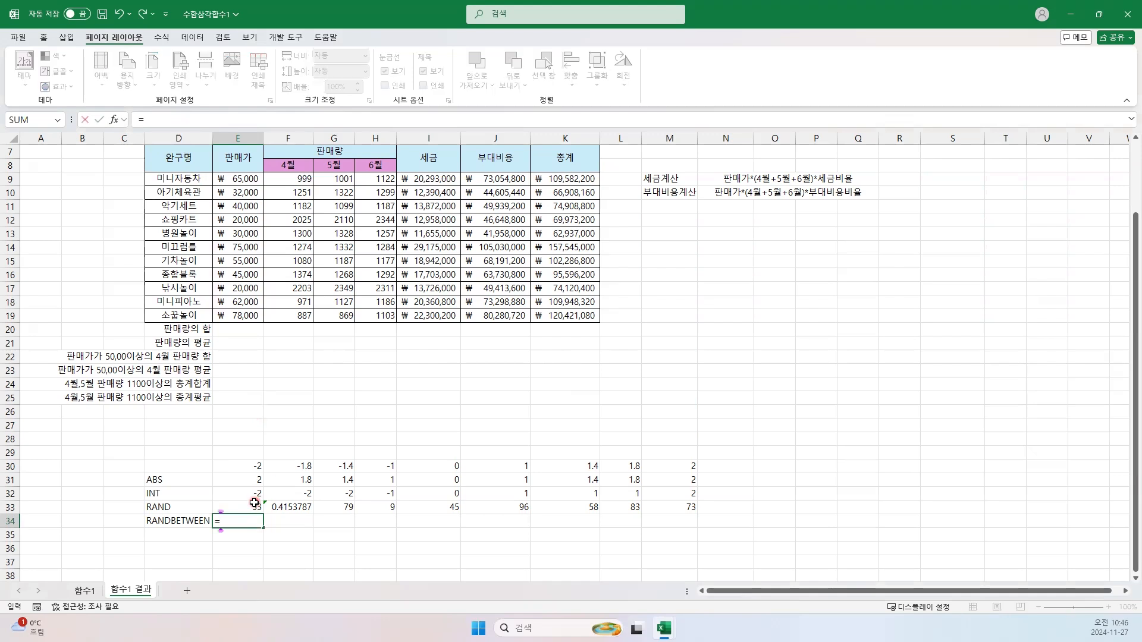
pyautogui.write('RAND')
pyautogui.press('Down')
pyautogui.press('Down')
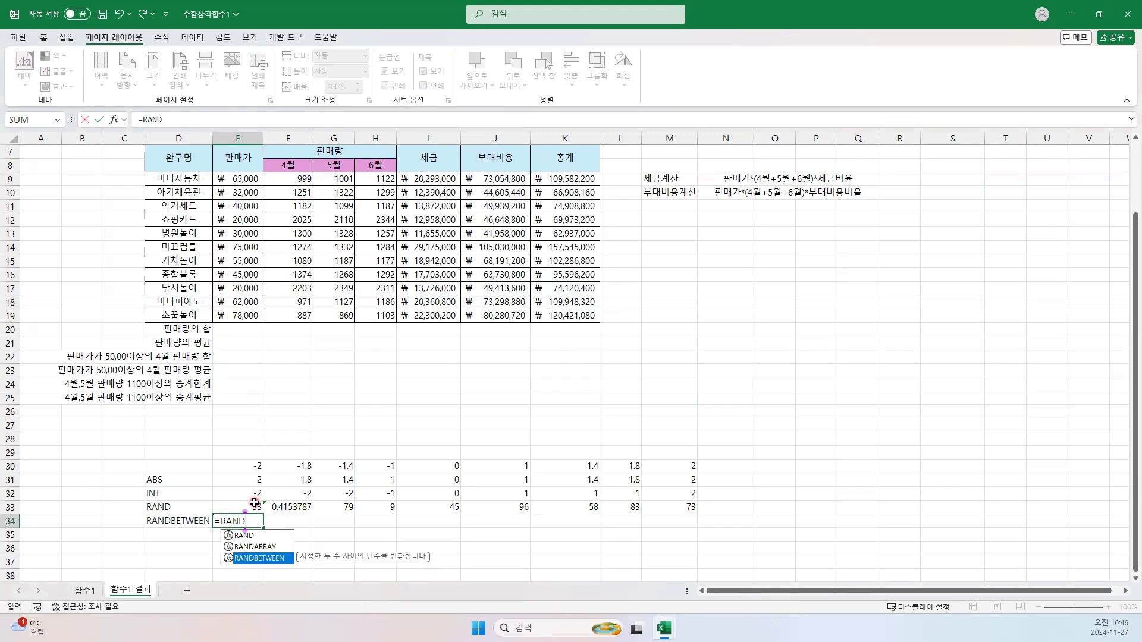
pyautogui.press('Tab')
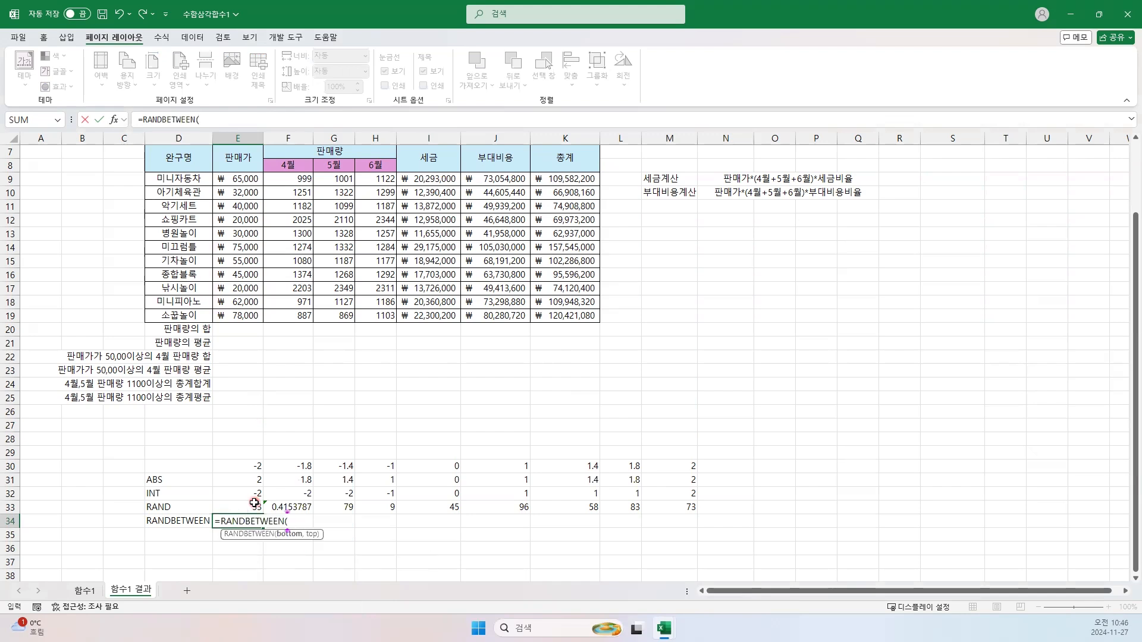
pyautogui.click(114, 121)
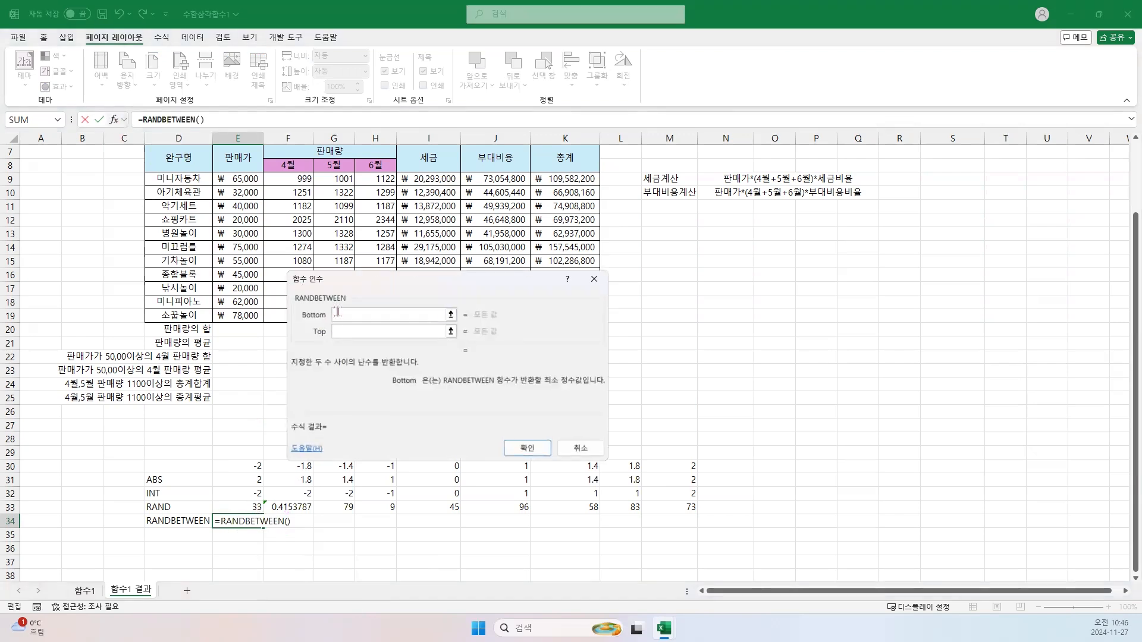
pyautogui.write('1')
pyautogui.click(341, 332)
pyautogui.write('45')
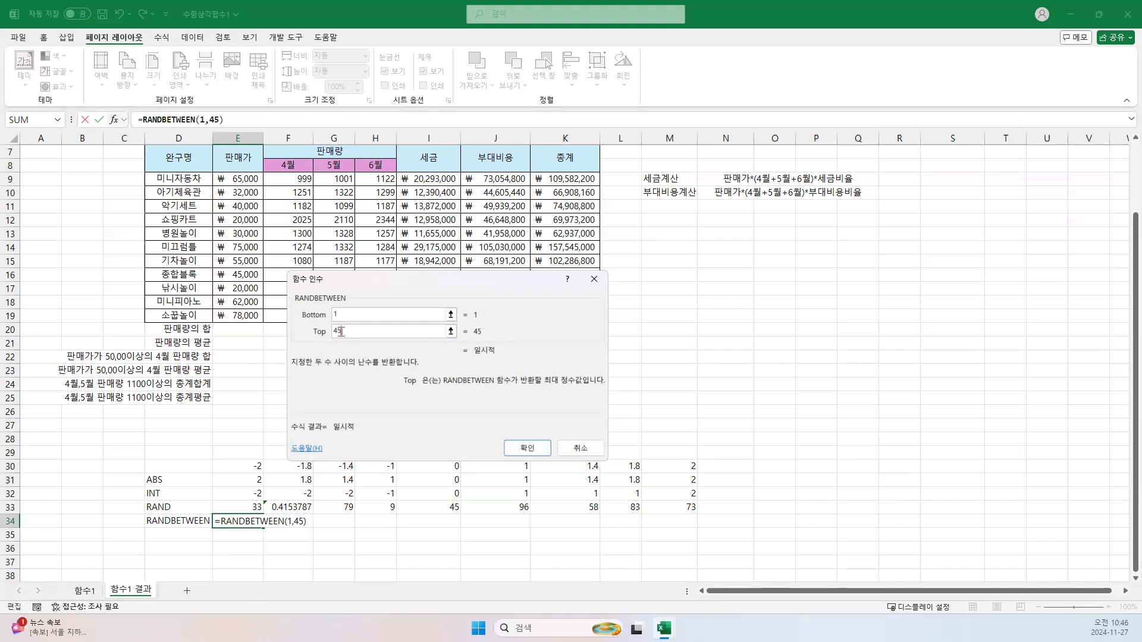
pyautogui.click(527, 447)
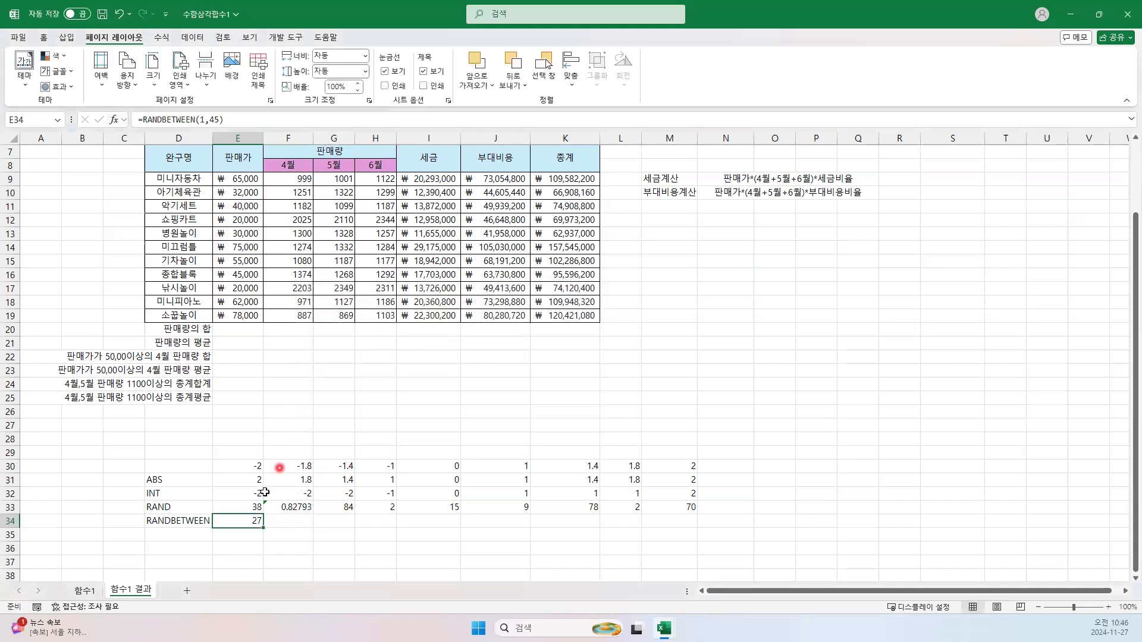
pyautogui.moveTo(264, 529); pyautogui.dragTo(691, 537)
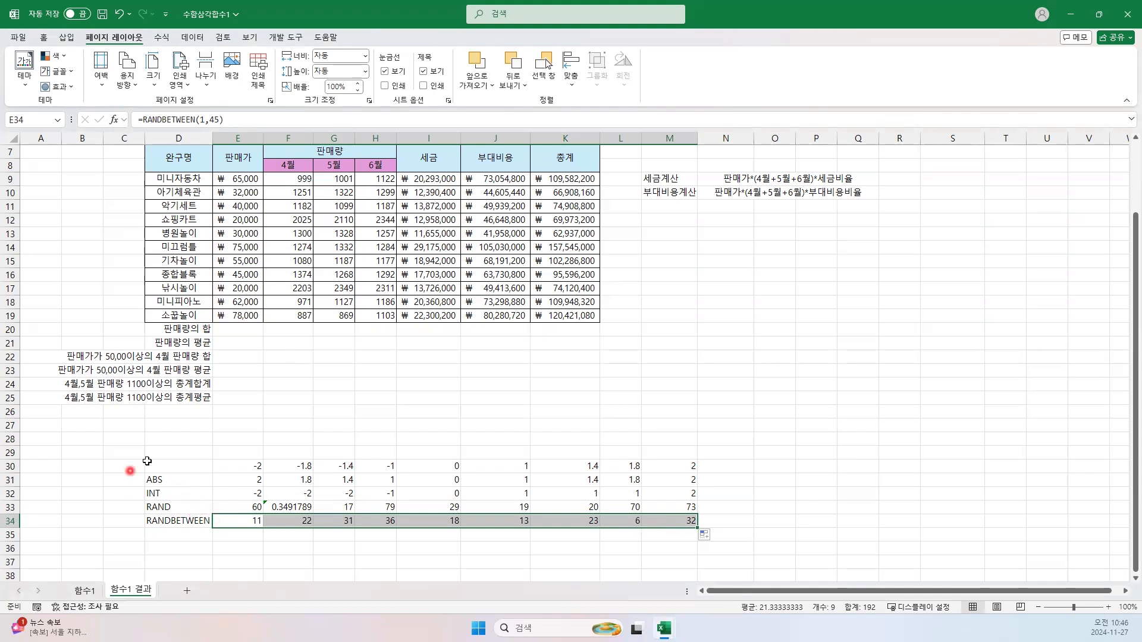
# Examine the 세금 formula in cell I9, tracing its unit price, April to June sales quantities and tax rate to their source cells.
pyautogui.scroll(2, 250, 464)
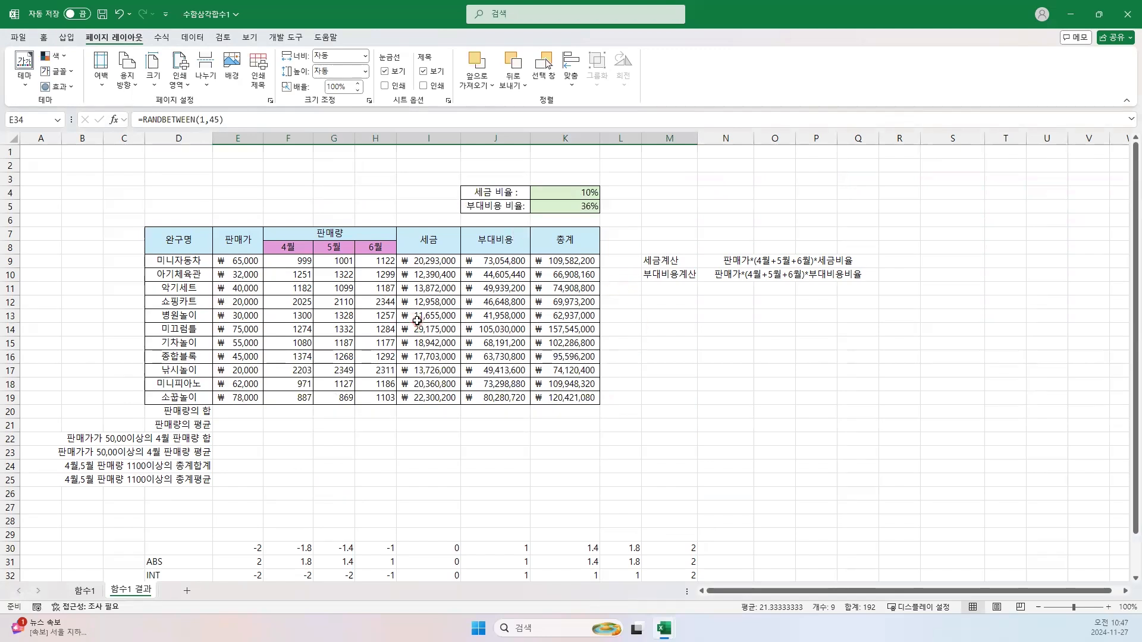
pyautogui.click(438, 261)
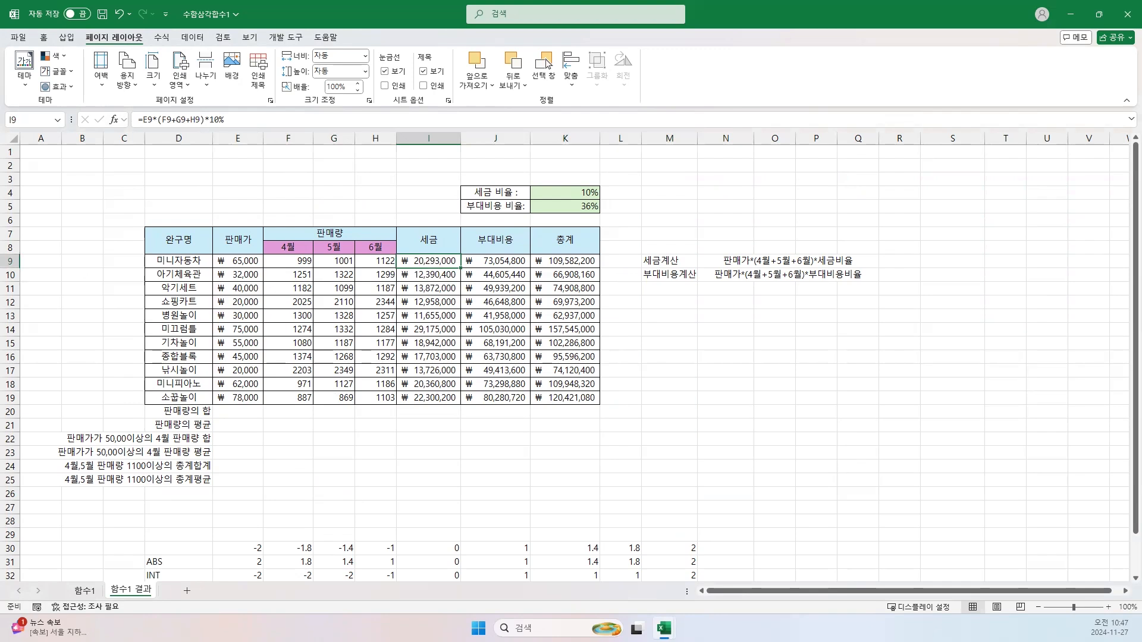
pyautogui.hotkey('ctrl', 'alt', 'd')
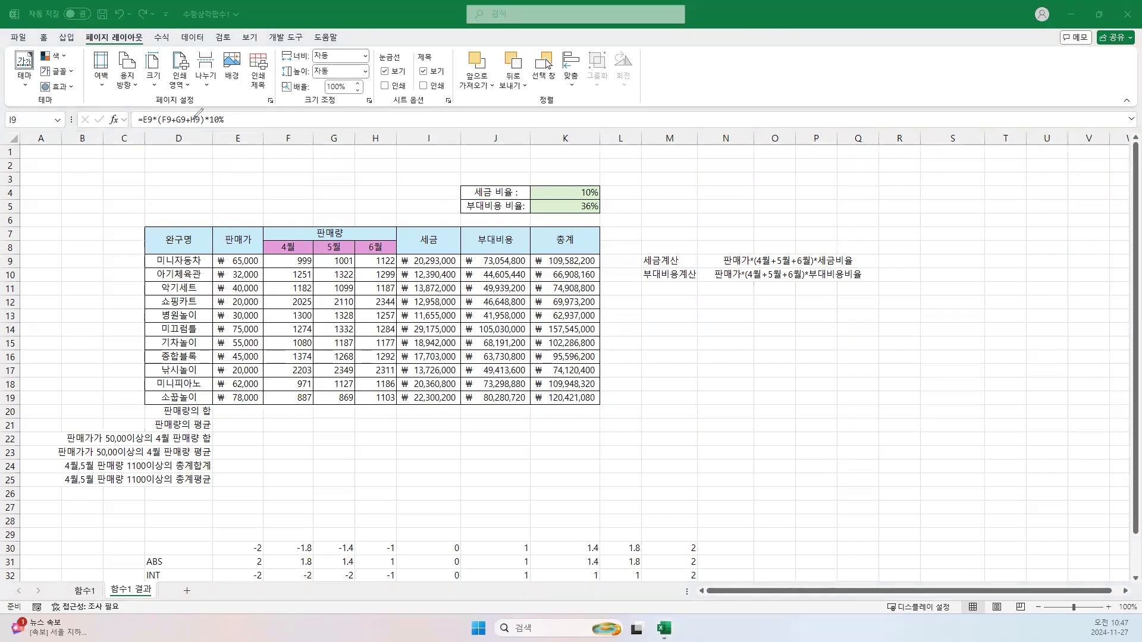
pyautogui.moveTo(229, 124)
pyautogui.mouseDown()
pyautogui.moveTo(147, 117)
pyautogui.moveTo(179, 106)
pyautogui.moveTo(229, 122)
pyautogui.mouseUp()
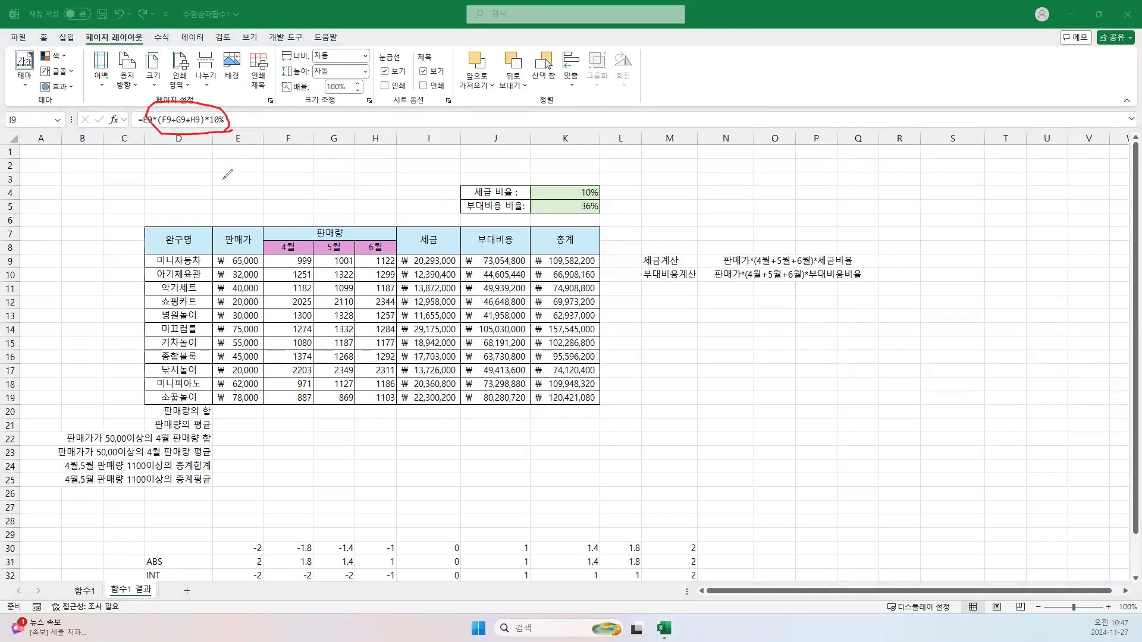
pyautogui.moveTo(220, 268)
pyautogui.mouseDown()
pyautogui.moveTo(238, 245)
pyautogui.moveTo(254, 266)
pyautogui.mouseUp()
pyautogui.moveTo(393, 250)
pyautogui.mouseDown()
pyautogui.moveTo(318, 241)
pyautogui.moveTo(271, 253)
pyautogui.moveTo(321, 273)
pyautogui.moveTo(397, 257)
pyautogui.mouseUp()
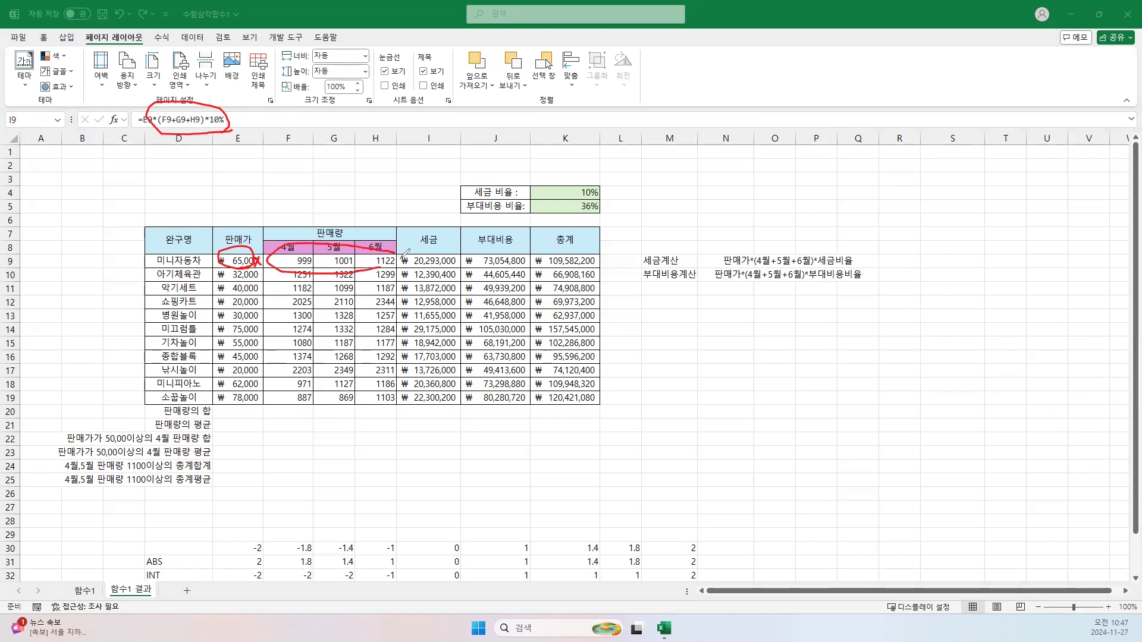
pyautogui.moveTo(339, 232)
pyautogui.mouseDown()
pyautogui.moveTo(330, 238)
pyautogui.moveTo(343, 227)
pyautogui.moveTo(351, 255)
pyautogui.mouseUp()
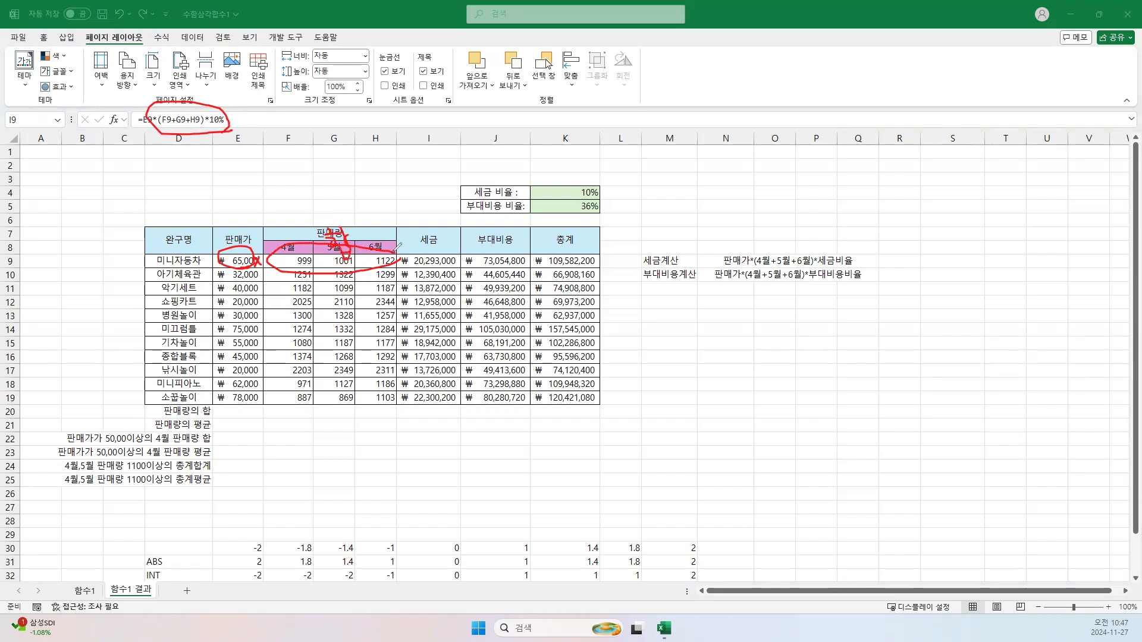
pyautogui.moveTo(222, 278); pyautogui.dragTo(392, 273)
pyautogui.moveTo(406, 248); pyautogui.dragTo(454, 250)
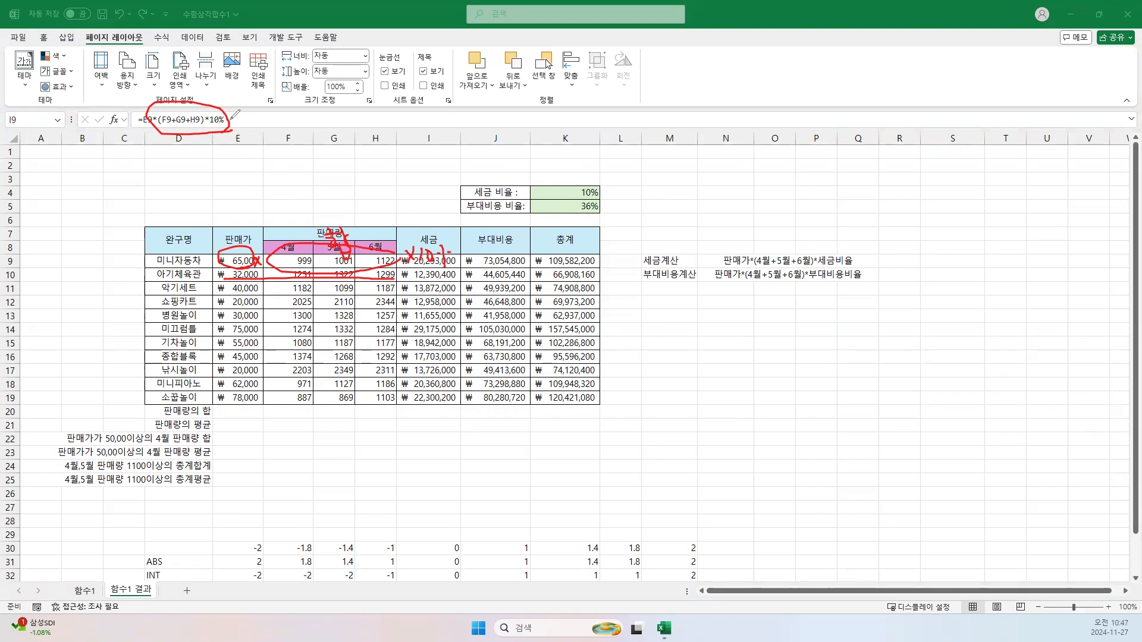
pyautogui.moveTo(205, 127); pyautogui.dragTo(236, 129)
pyautogui.moveTo(602, 192)
pyautogui.mouseDown()
pyautogui.moveTo(575, 188)
pyautogui.moveTo(608, 196)
pyautogui.mouseUp()
pyautogui.moveTo(242, 126)
pyautogui.mouseDown()
pyautogui.moveTo(209, 116)
pyautogui.moveTo(226, 102)
pyautogui.moveTo(237, 126)
pyautogui.mouseUp()
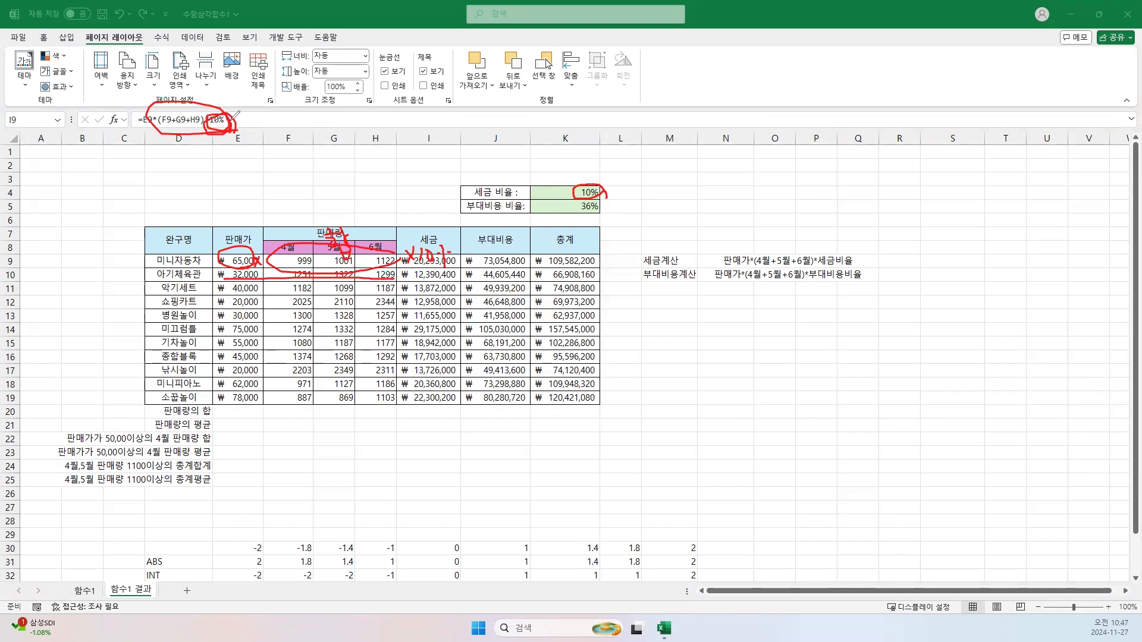
# Compare the hard-coded 10% in the I9 세금 formula with the tax rate in K4 and the 세금 rows below.
pyautogui.moveTo(219, 148)
pyautogui.mouseDown()
pyautogui.moveTo(221, 164)
pyautogui.moveTo(241, 152)
pyautogui.mouseUp()
pyautogui.moveTo(225, 151)
pyautogui.mouseDown()
pyautogui.moveTo(178, 198)
pyautogui.moveTo(254, 175)
pyautogui.mouseUp()
pyautogui.click(169, 181)
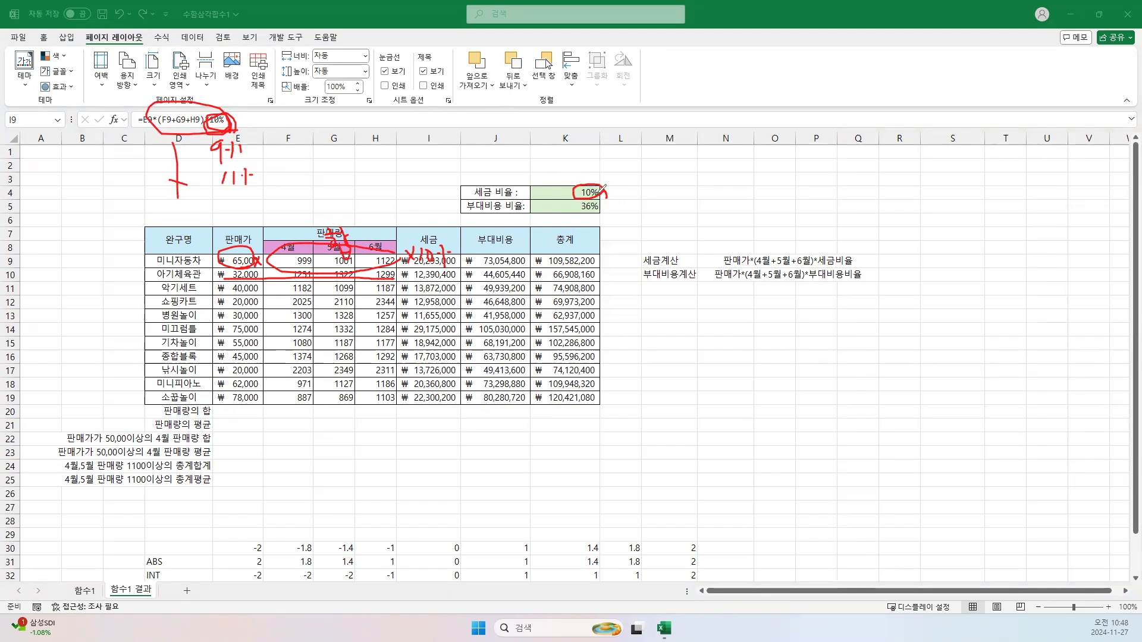
pyautogui.moveTo(591, 198)
pyautogui.mouseDown()
pyautogui.moveTo(582, 182)
pyautogui.moveTo(601, 191)
pyautogui.mouseUp()
pyautogui.moveTo(448, 267); pyautogui.dragTo(449, 384)
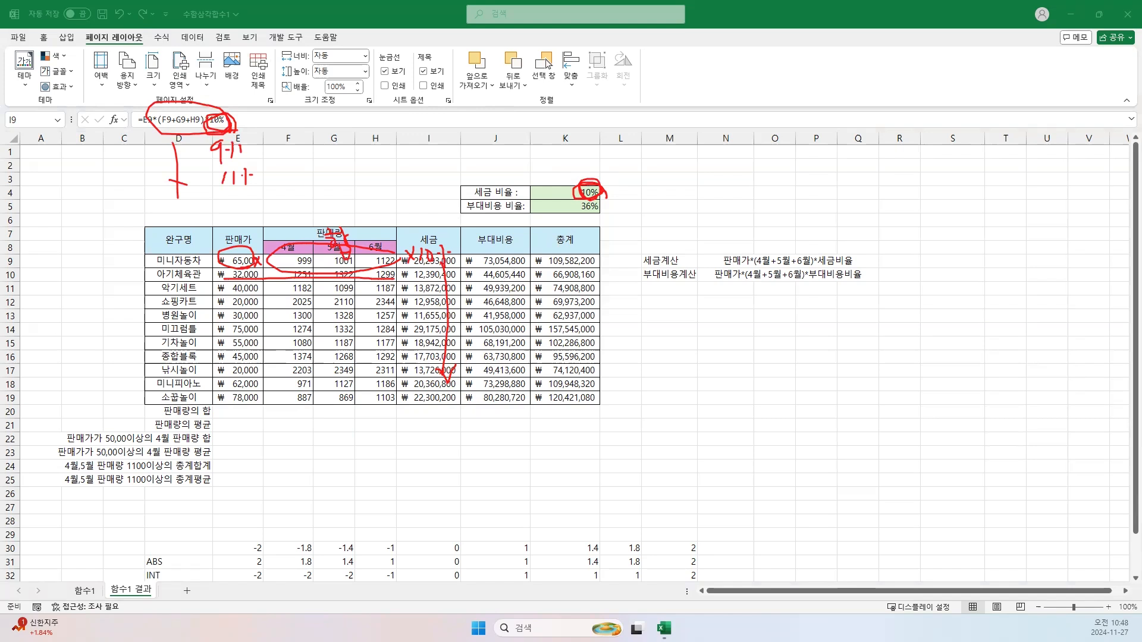
pyautogui.press('e')
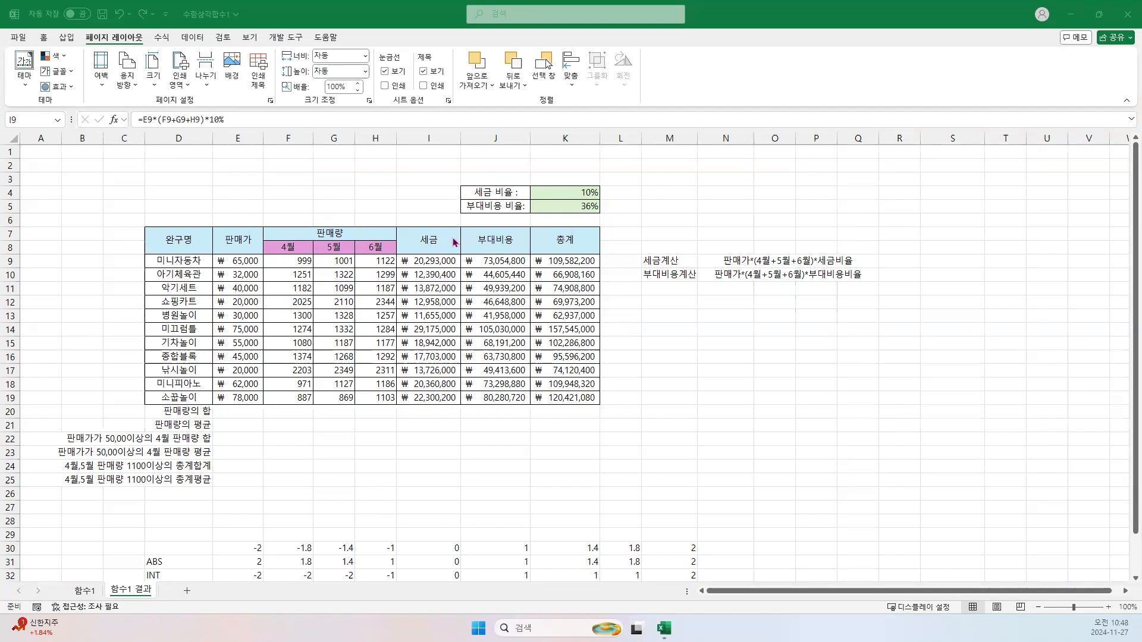
pyautogui.press('Escape')
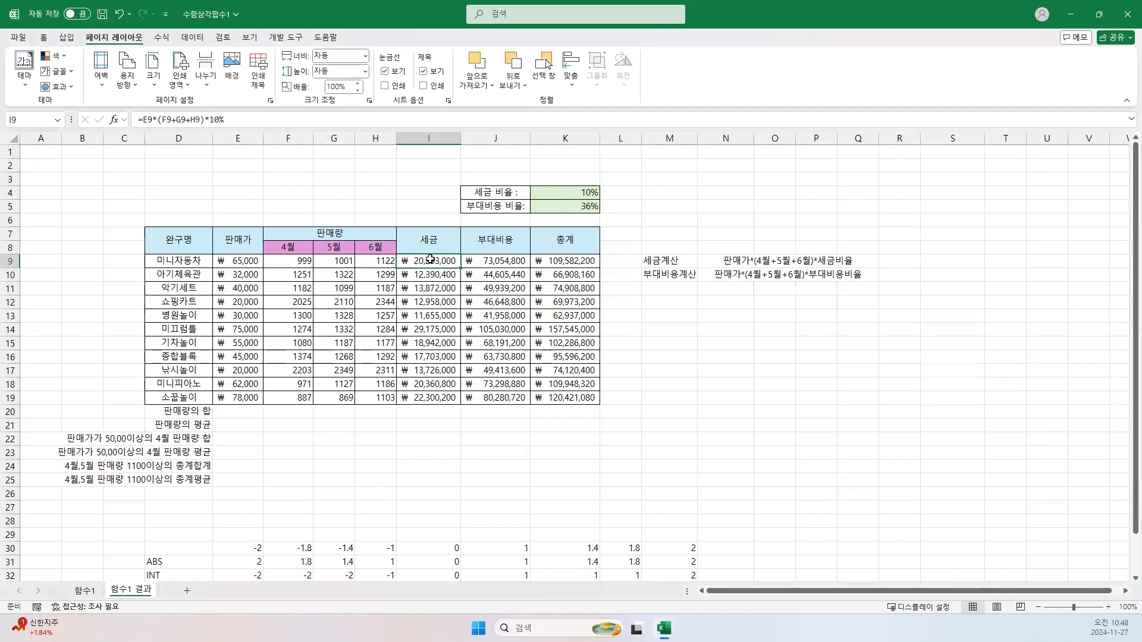
# Replace the hard-coded 10% in the I9 tax formula with a reference to K4, giving =E9*(F9+G9+H9)*K4.
pyautogui.click(232, 119)
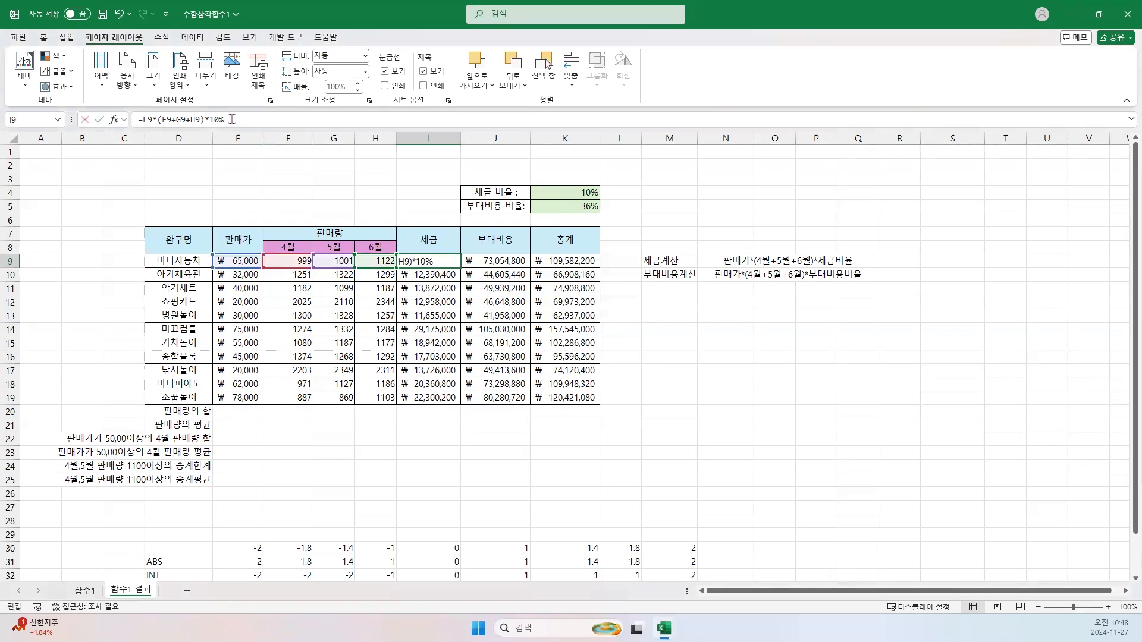
pyautogui.press('BackSpace')
pyautogui.press('BackSpace')
pyautogui.press('BackSpace')
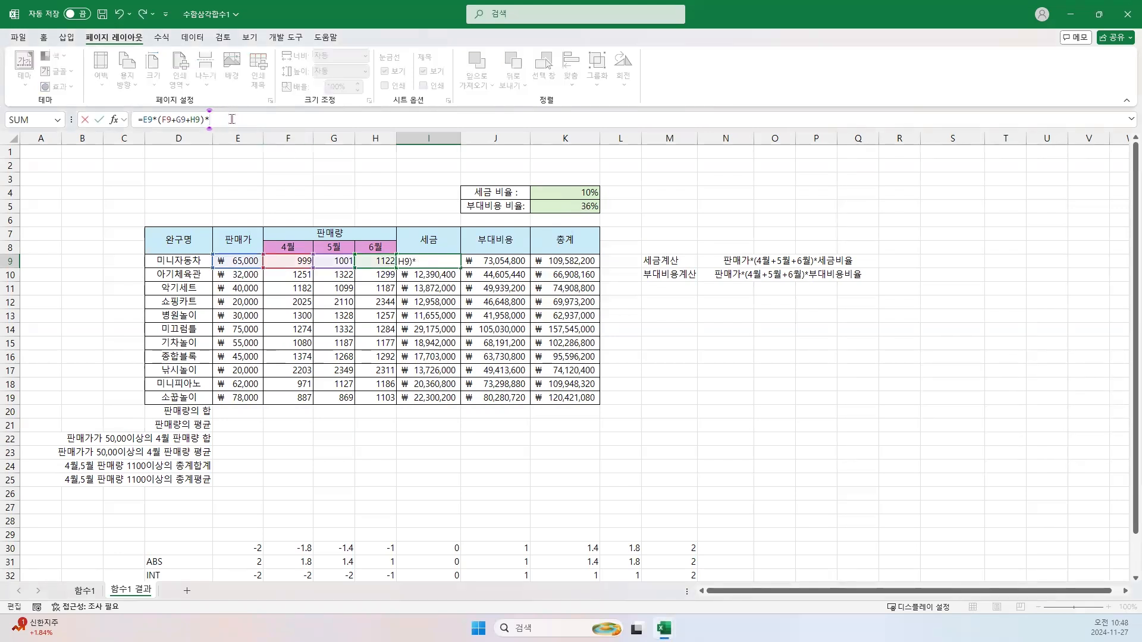
pyautogui.click(554, 187)
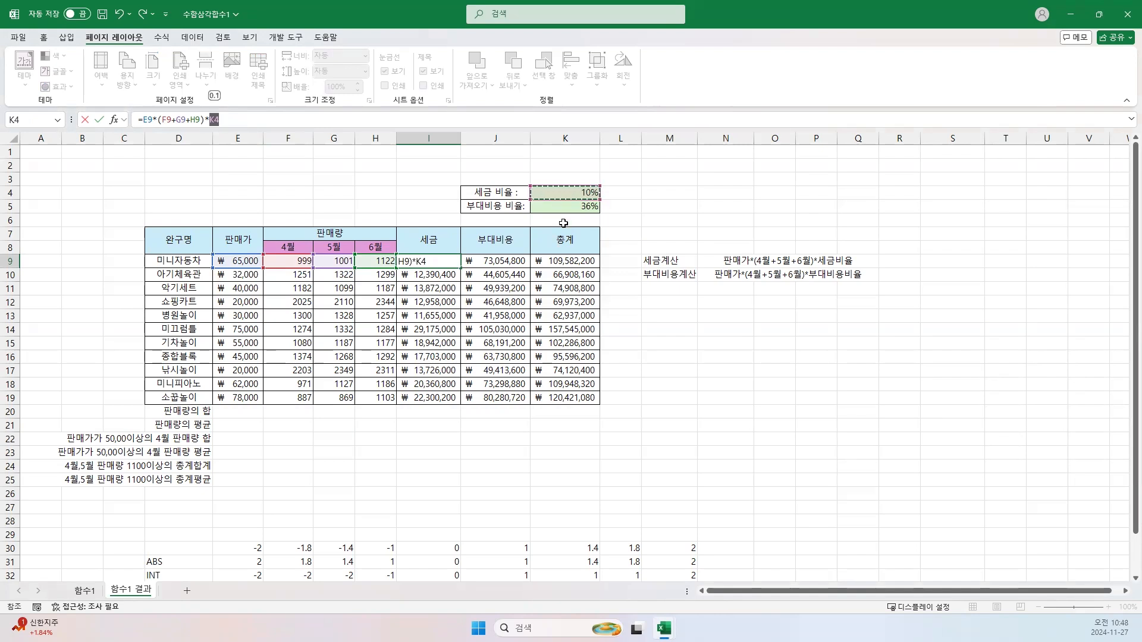
pyautogui.press('Return')
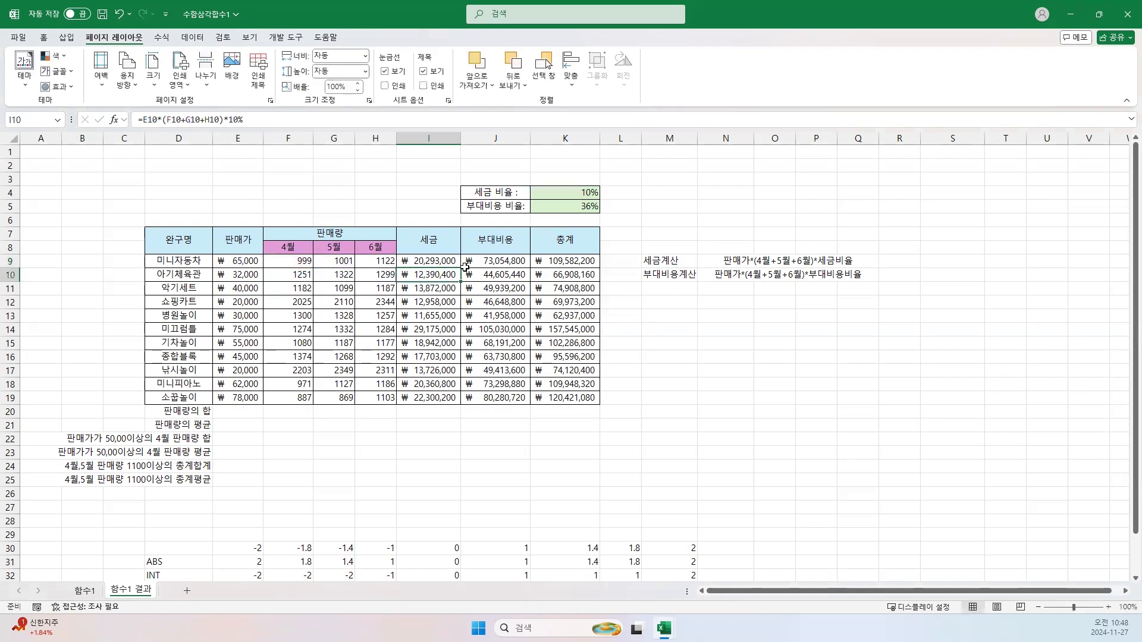
# Compare the 세금 formulas in I9 and I10 with the tax rate cell K4 they depend on.
pyautogui.click(437, 260)
pyautogui.moveTo(463, 270); pyautogui.dragTo(458, 400)
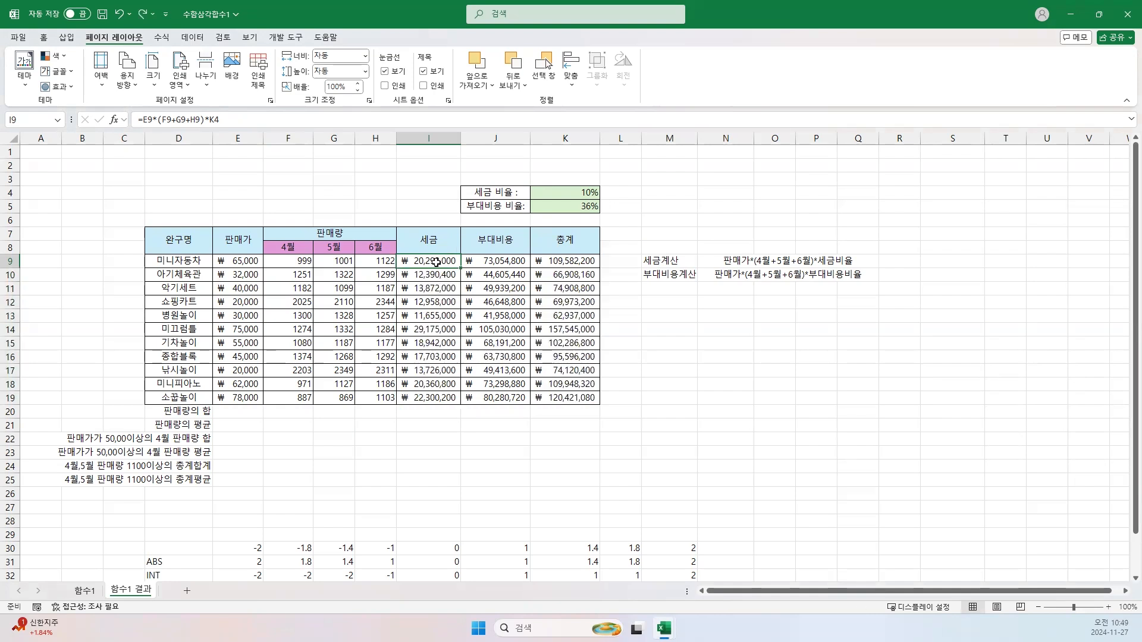
pyautogui.click(578, 192)
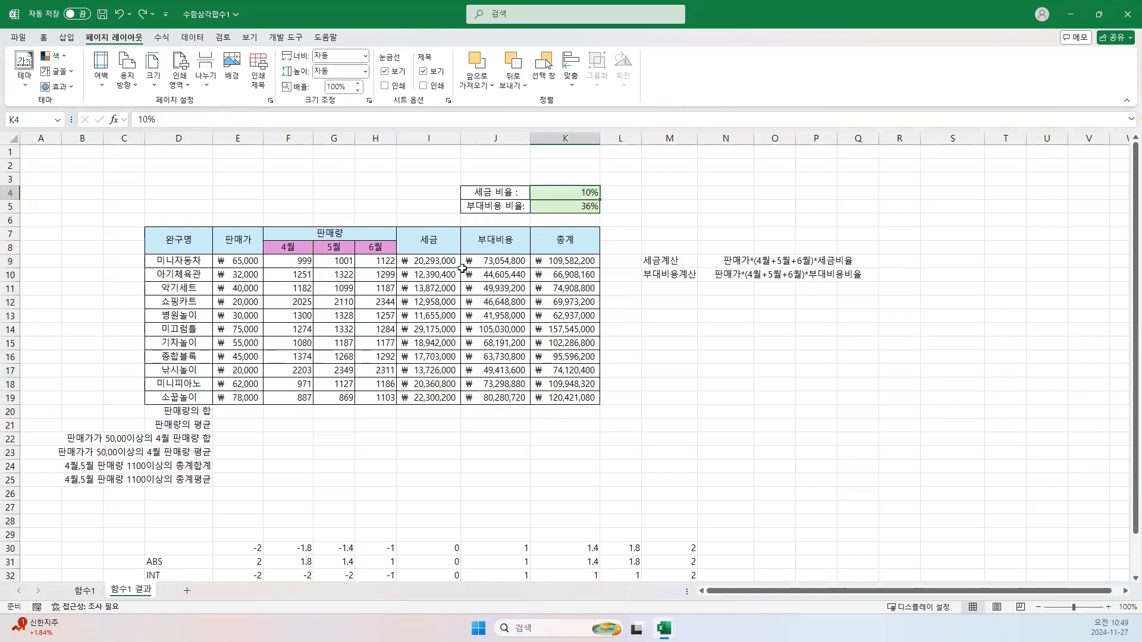
pyautogui.click(439, 274)
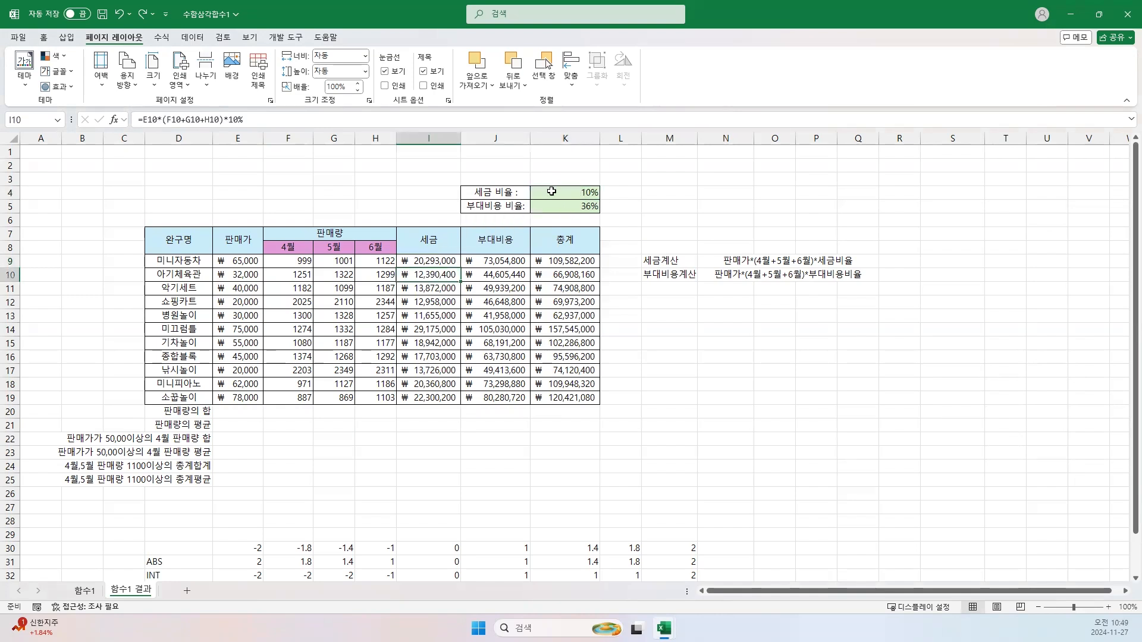
pyautogui.click(551, 190)
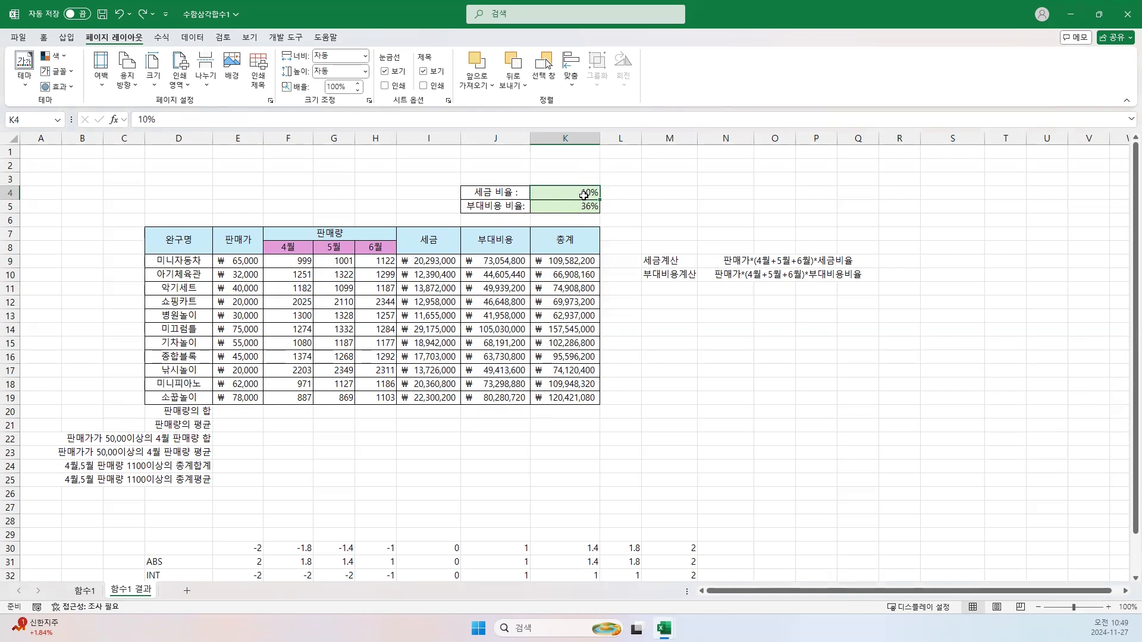
# Make the K4 reference in I9 absolute as $K$4, fill the formula down to I19, and check the filled formulas.
pyautogui.click(421, 260)
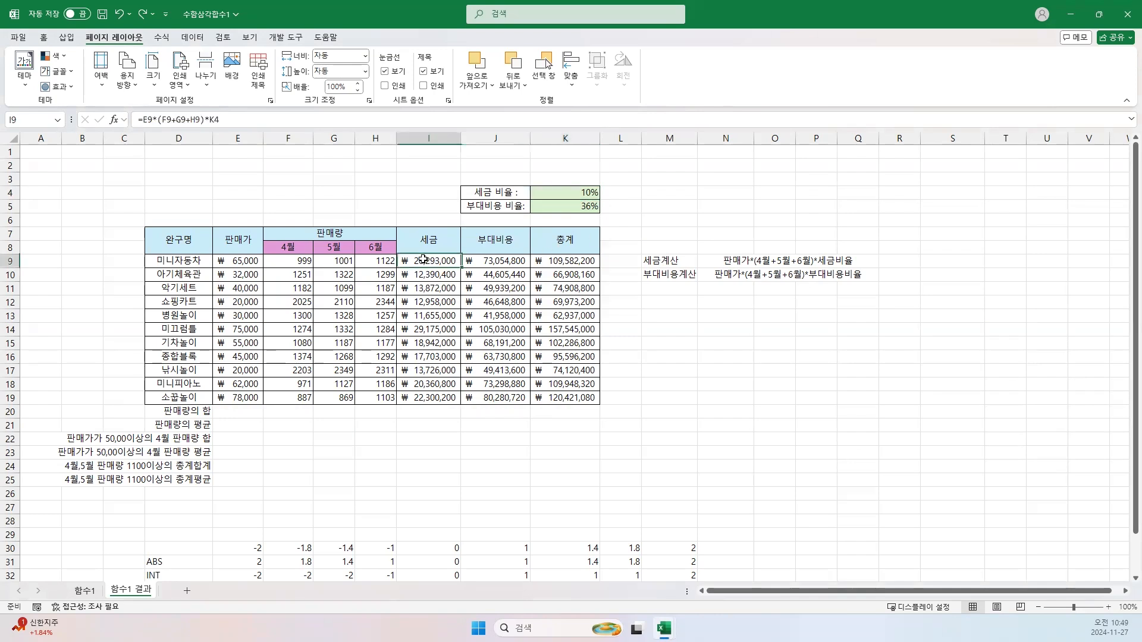
pyautogui.doubleClick(215, 118)
pyautogui.press('F4')
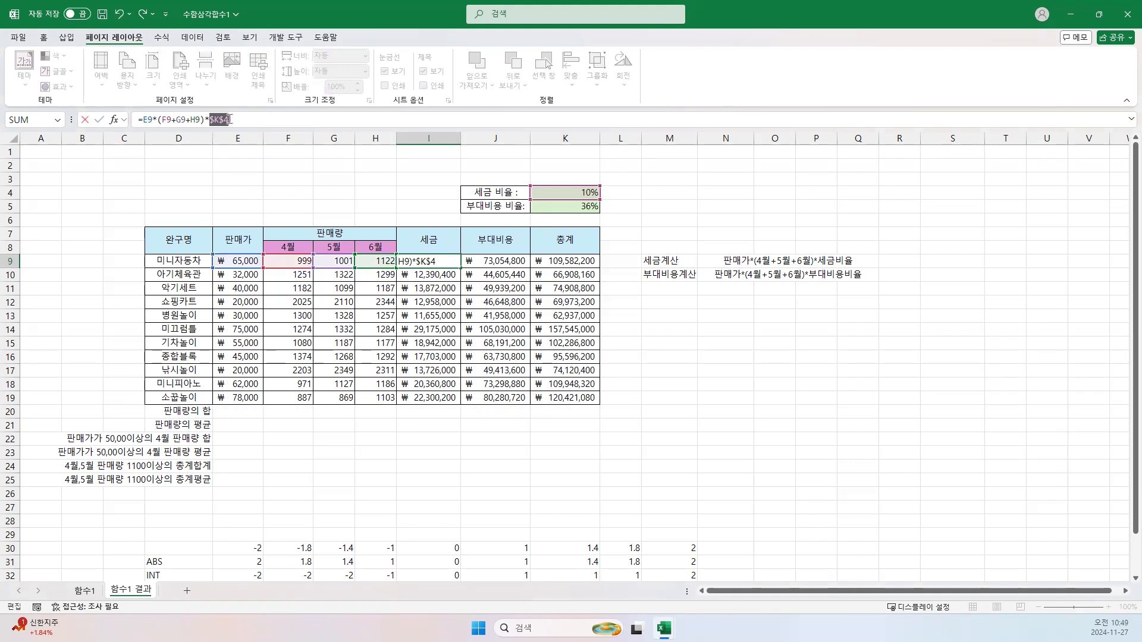
pyautogui.press('Return')
pyautogui.click(420, 261)
pyautogui.moveTo(460, 267); pyautogui.dragTo(465, 403)
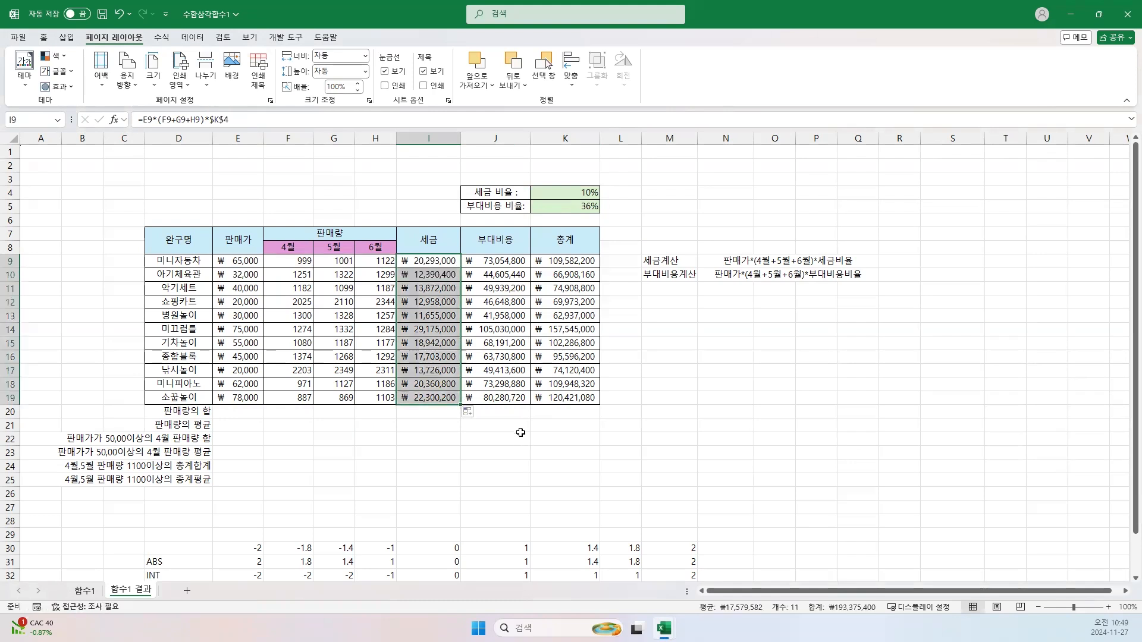
pyautogui.click(442, 277)
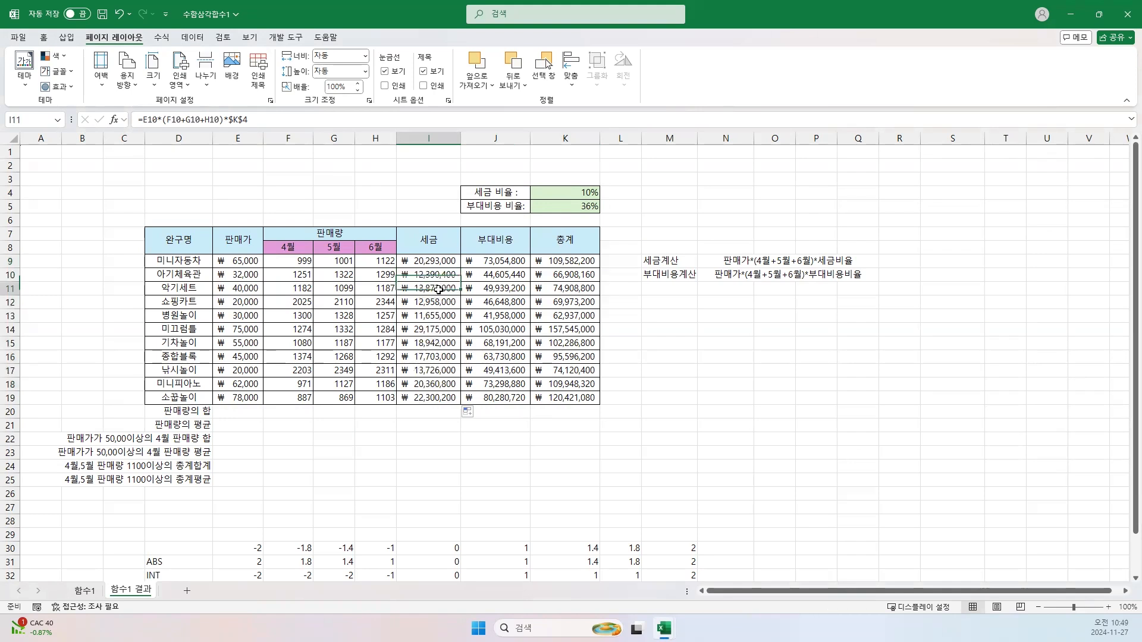
pyautogui.click(438, 262)
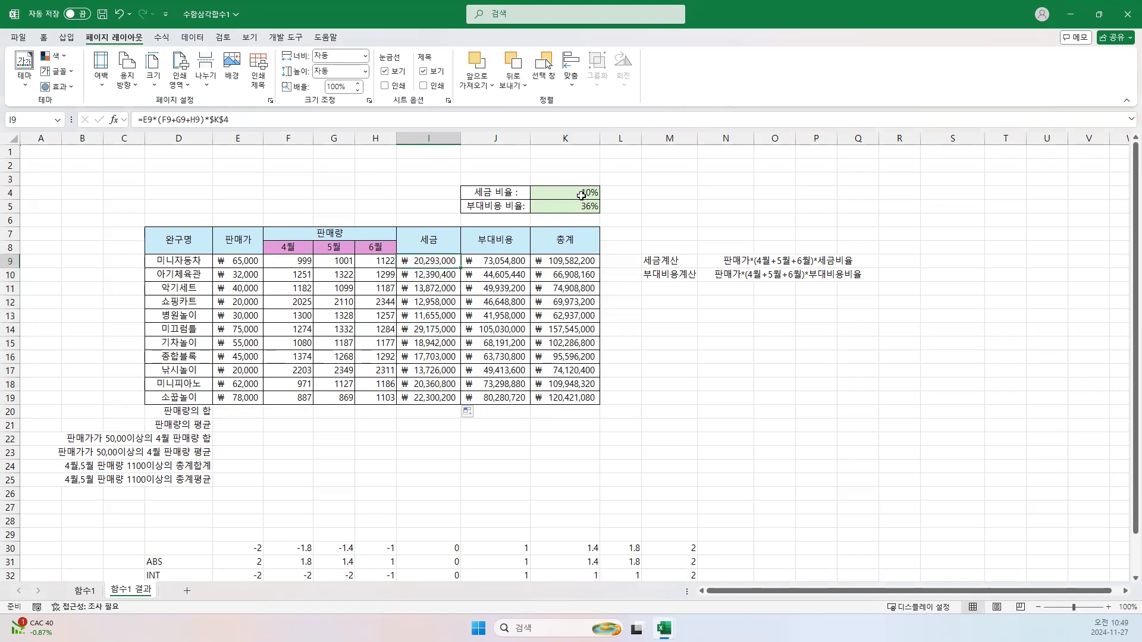
# Set the 세금 비율 in cell K4 to 9%.
pyautogui.moveTo(580, 192); pyautogui.dragTo(604, 192)
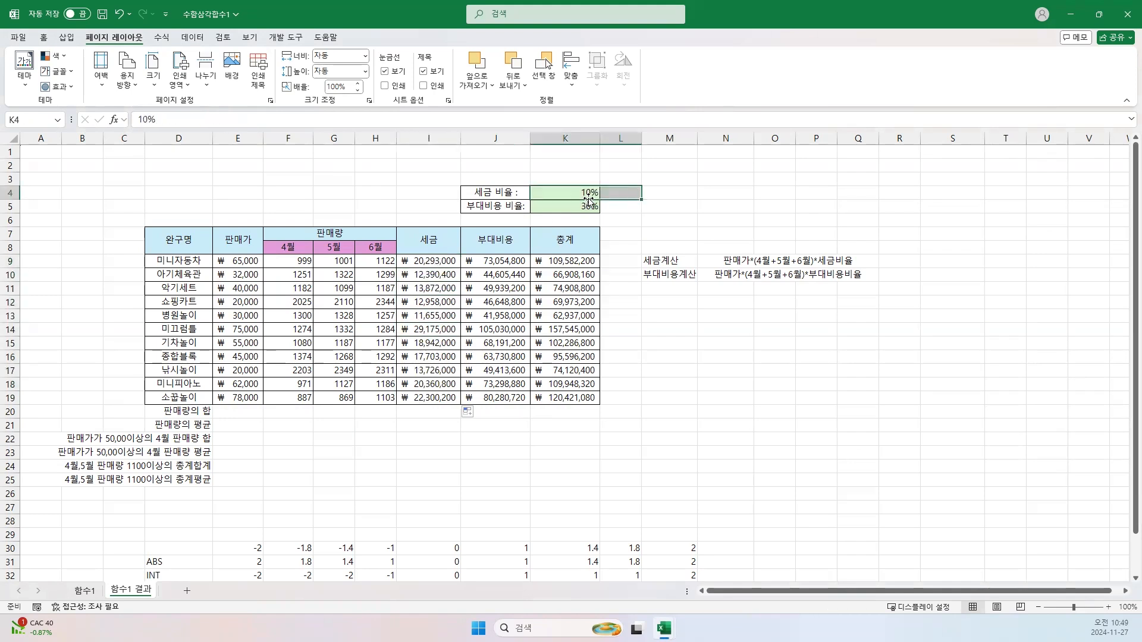
pyautogui.click(588, 196)
pyautogui.write('9')
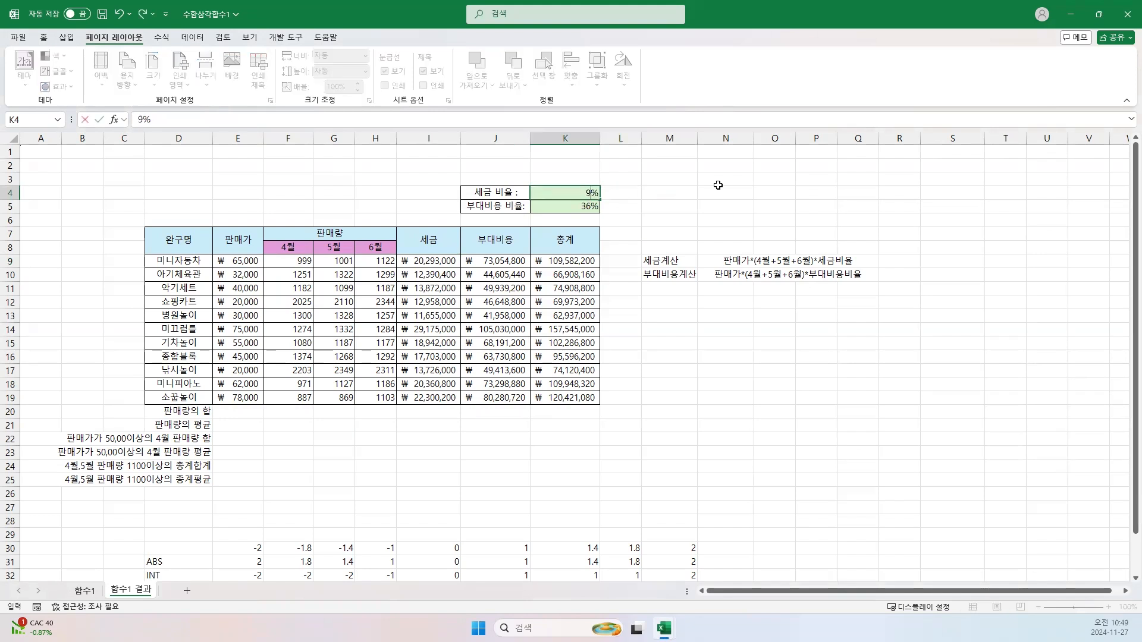
pyautogui.press('Return')
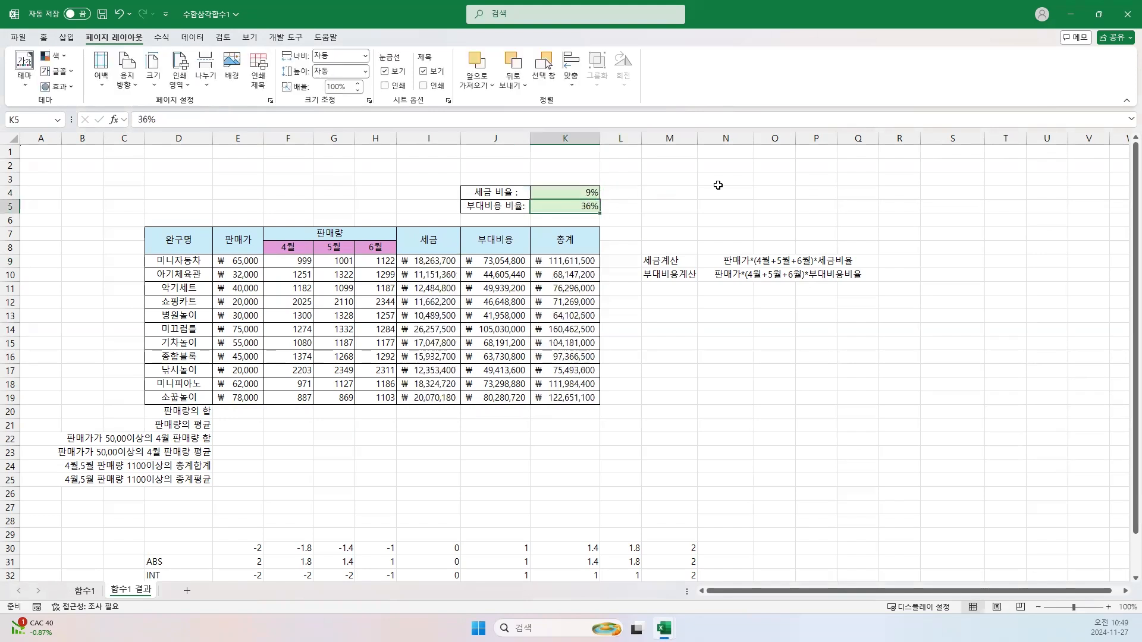
# Replace the hard-coded 36% in the J9 부대비용 formula with an absolute reference to $K$5.
pyautogui.click(493, 261)
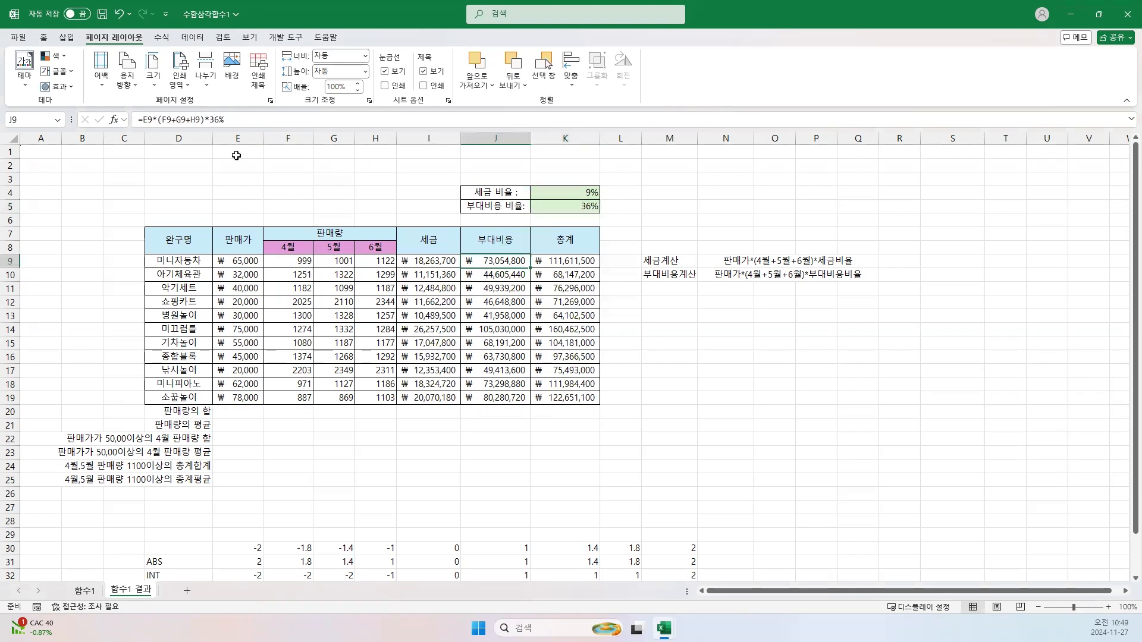
pyautogui.click(224, 119)
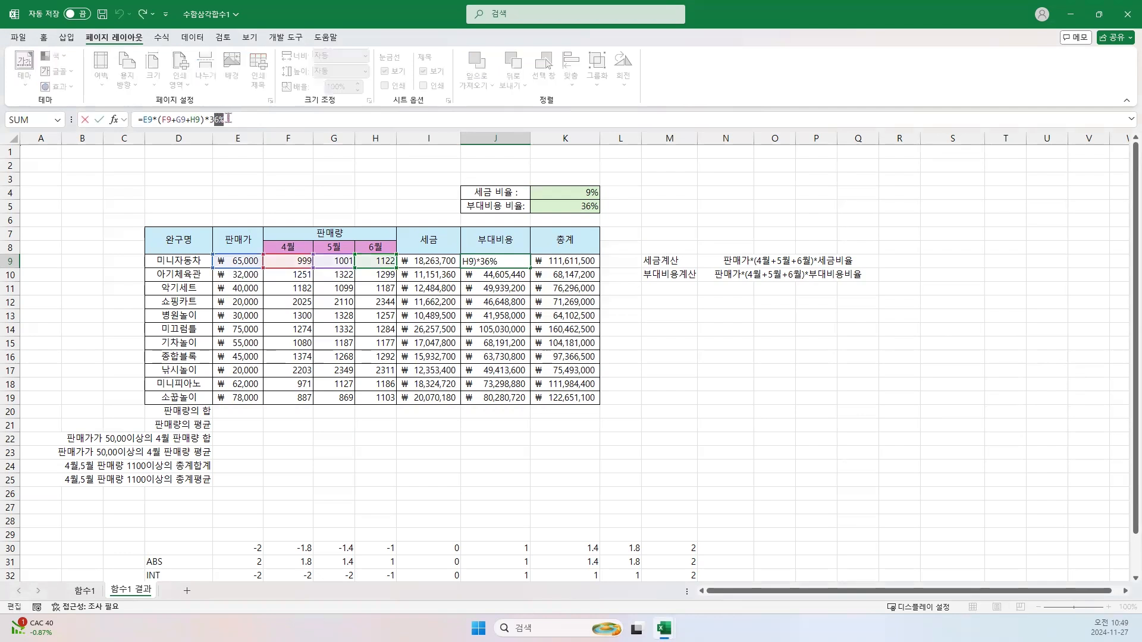
pyautogui.press('BackSpace')
pyautogui.press('BackSpace')
pyautogui.press('BackSpace')
pyautogui.click(588, 204)
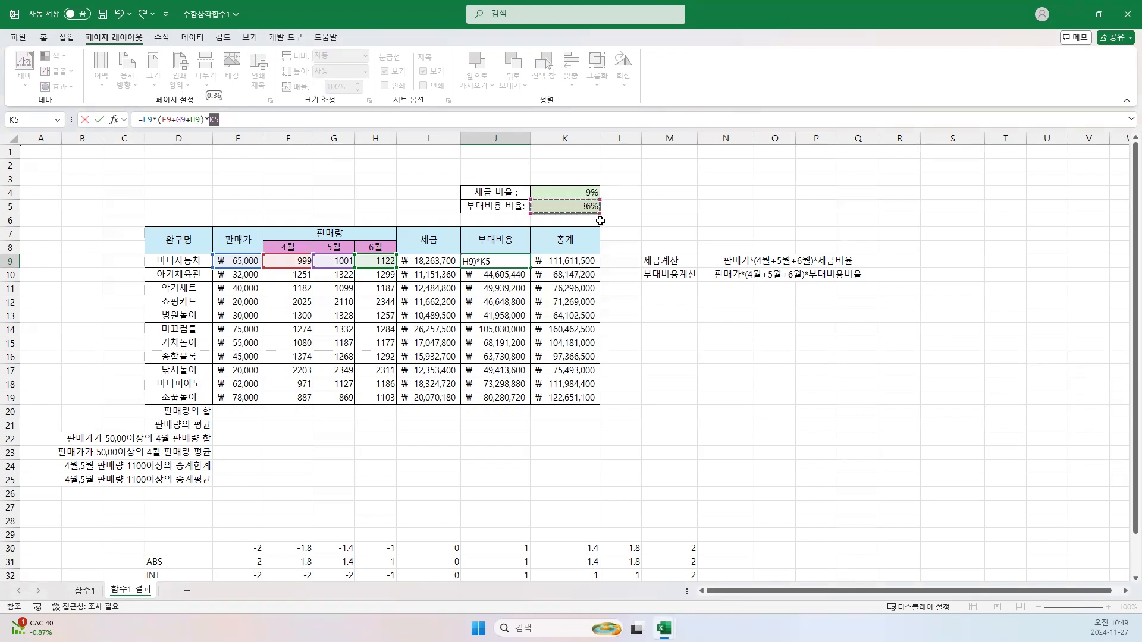
pyautogui.press('F4')
pyautogui.press('Return')
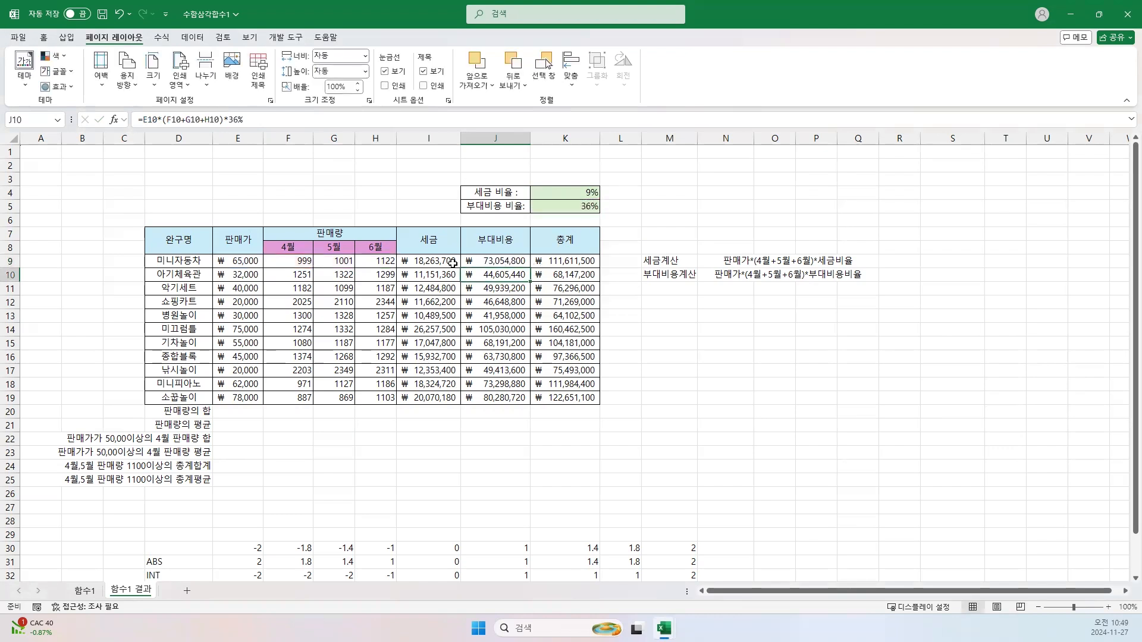
# Set the 세금 비율 in cell K4 to 10% and inspect the tax formula in I9.
pyautogui.click(584, 195)
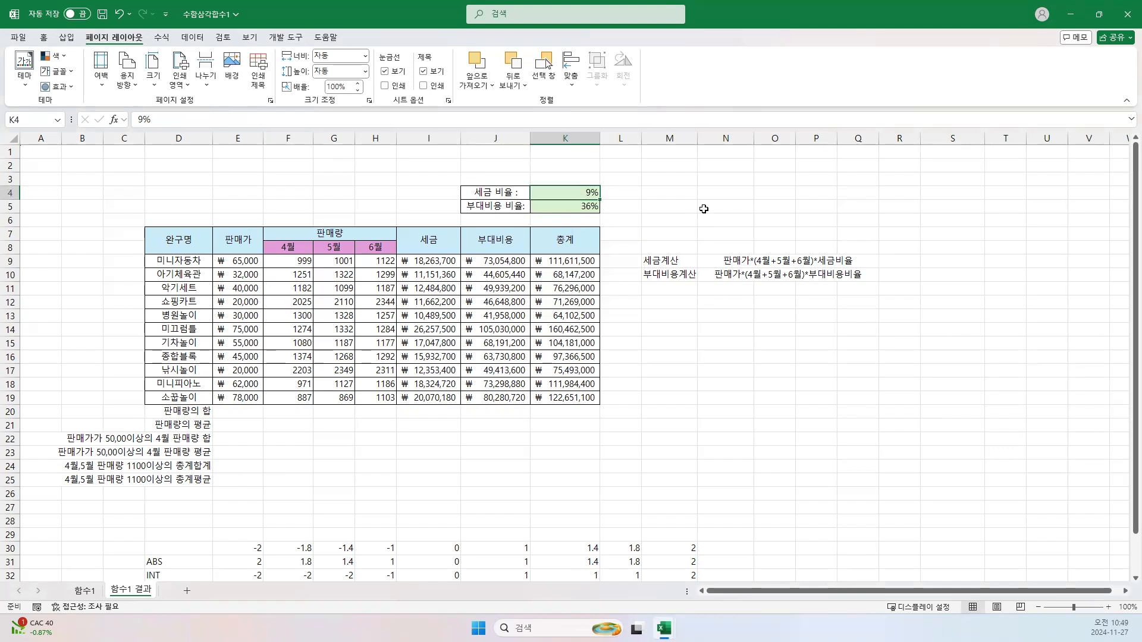
pyautogui.write('10')
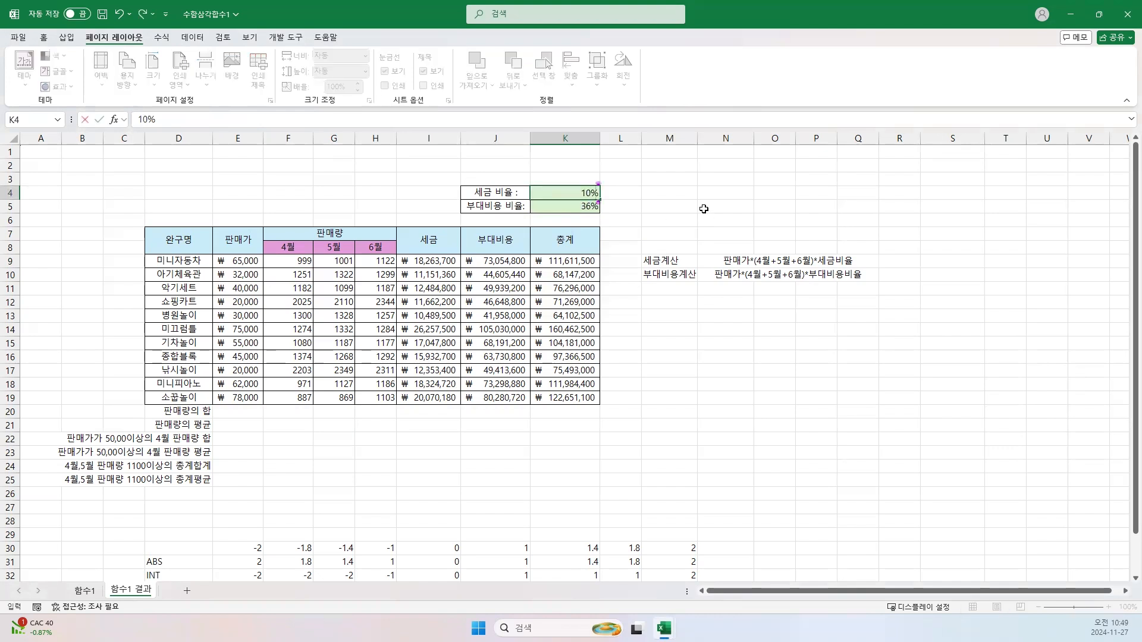
pyautogui.press('Return')
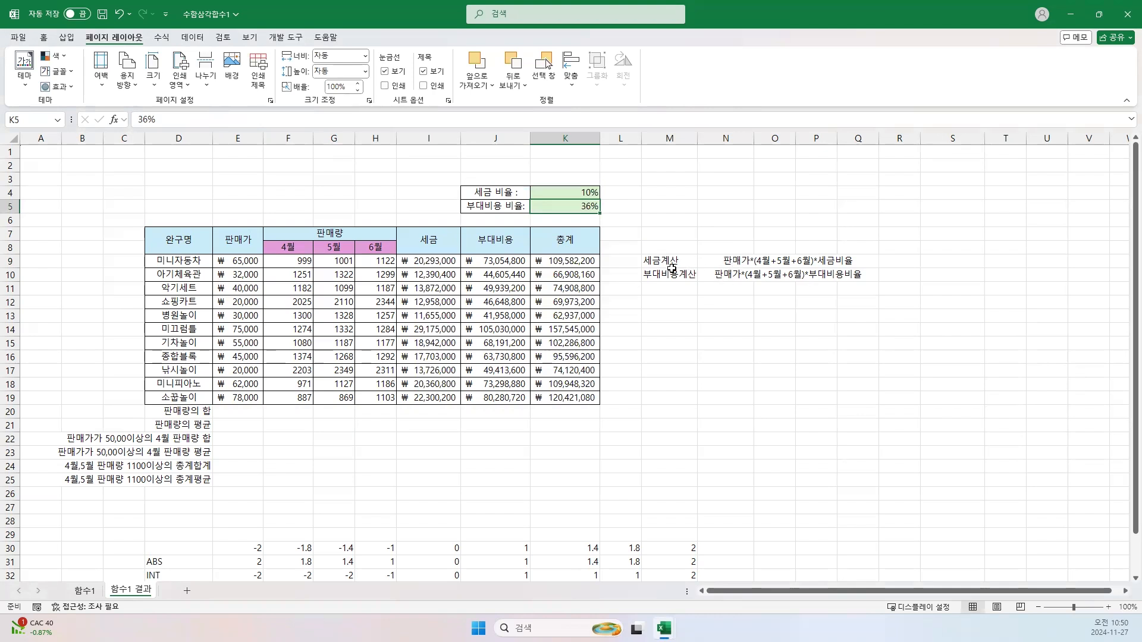
pyautogui.click(430, 262)
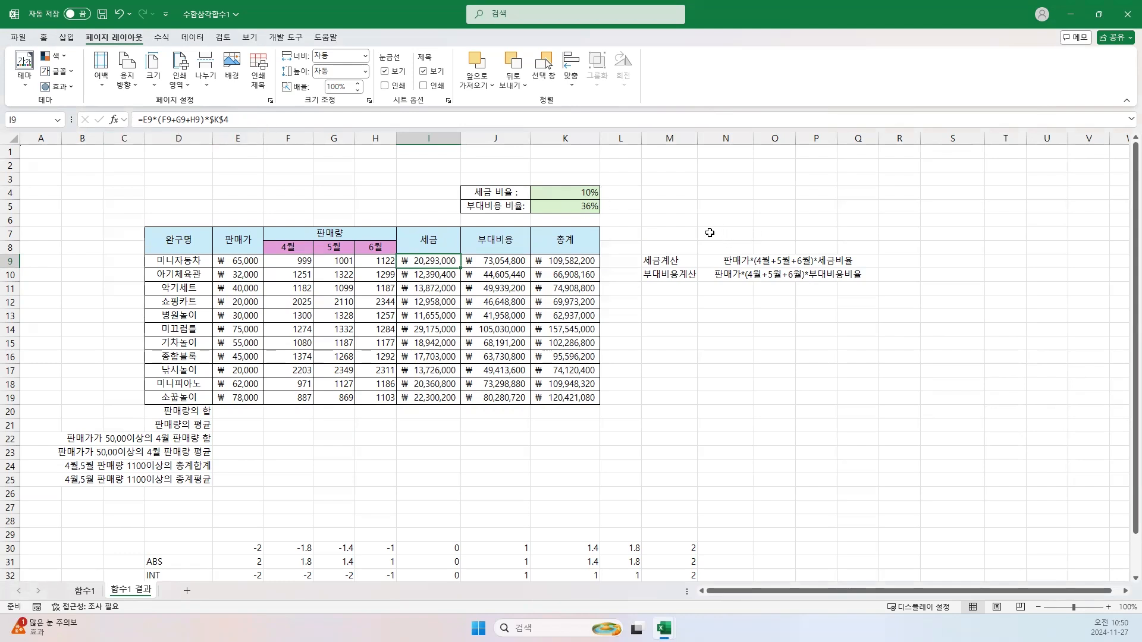
# Enter the note "SUM, PRODUCT" in cell N7 above the calculation descriptions, and reopen it for editing.
pyautogui.click(709, 233)
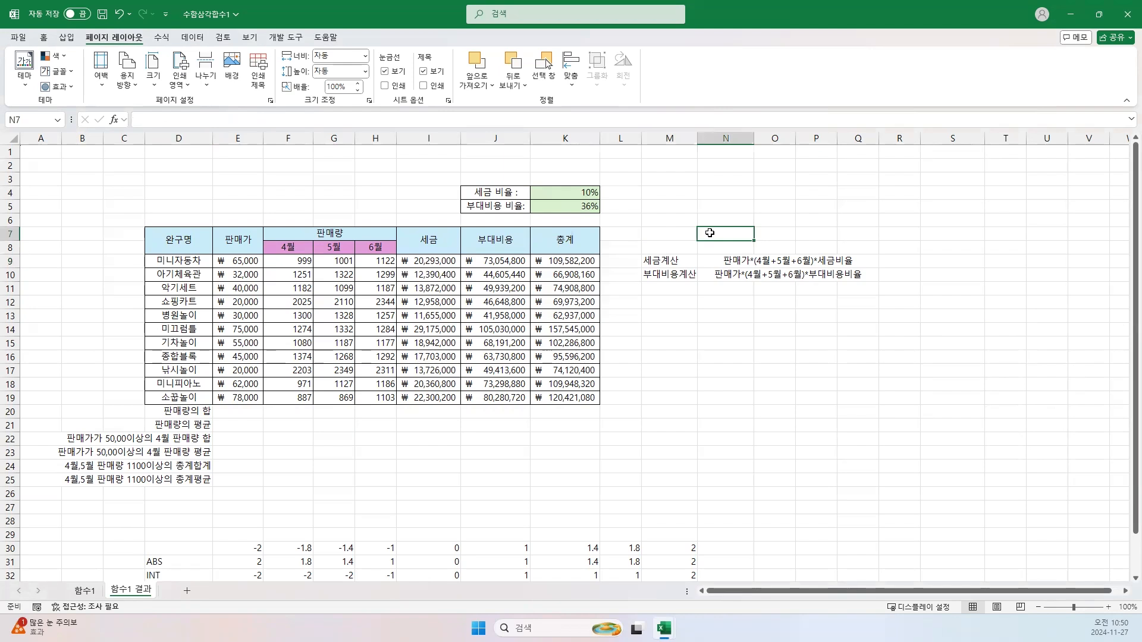
pyautogui.write('SUM,')
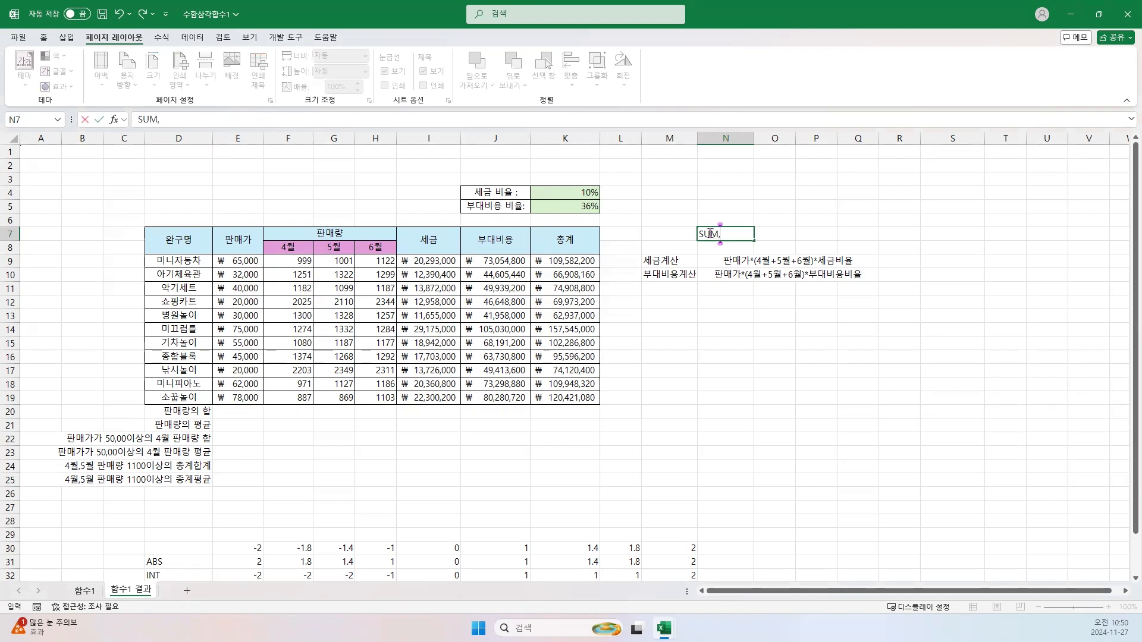
pyautogui.write(' PRODUCT')
pyautogui.press('Return')
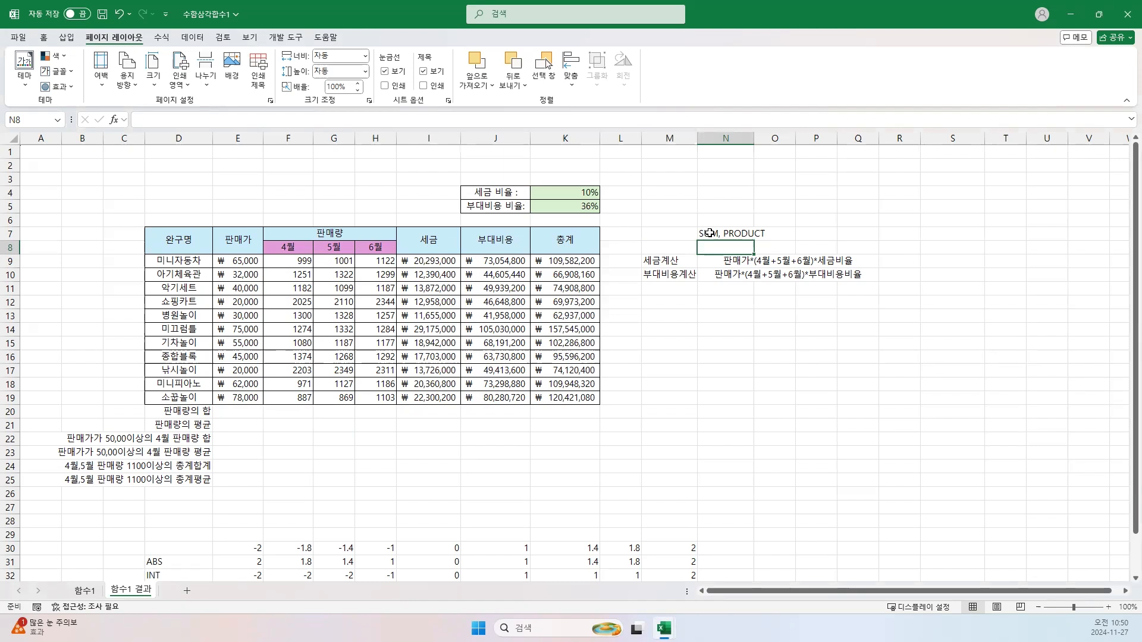
pyautogui.click(709, 233)
pyautogui.doubleClick(718, 234)
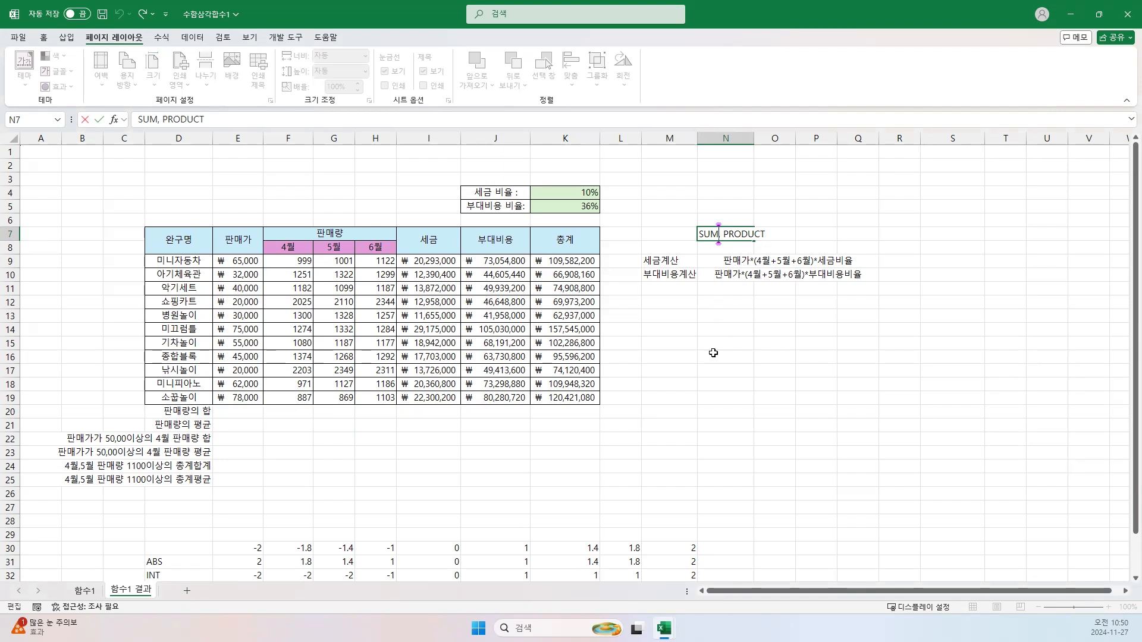
# Enter =PRODUCT(5,5) in cell N17, supplying both numbers through the function arguments dialog.
pyautogui.click(713, 373)
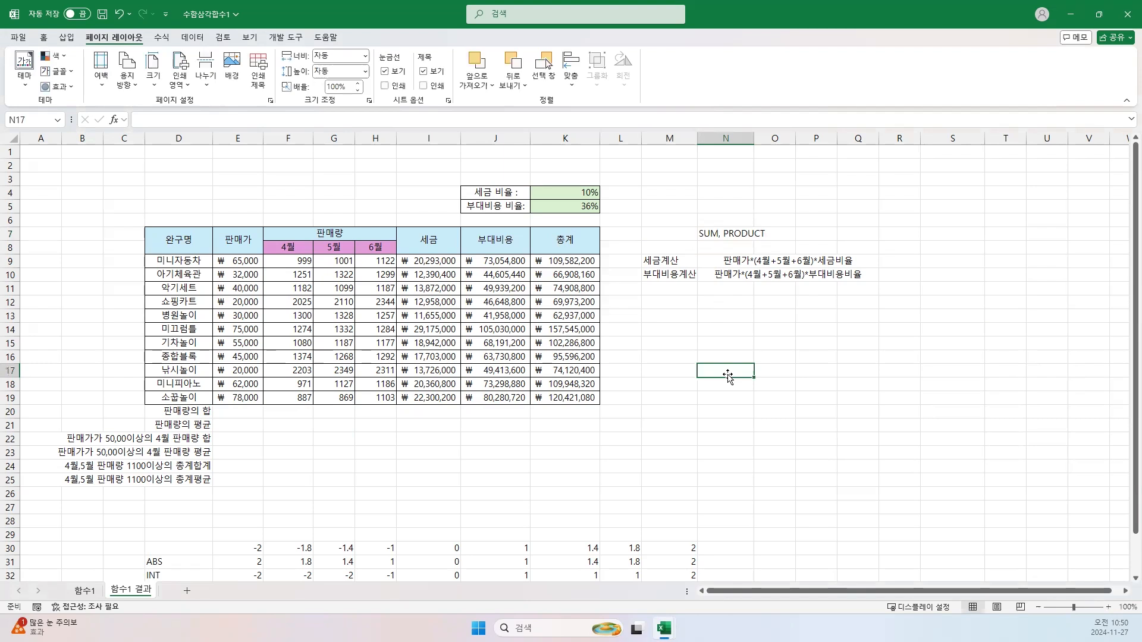
pyautogui.write('=')
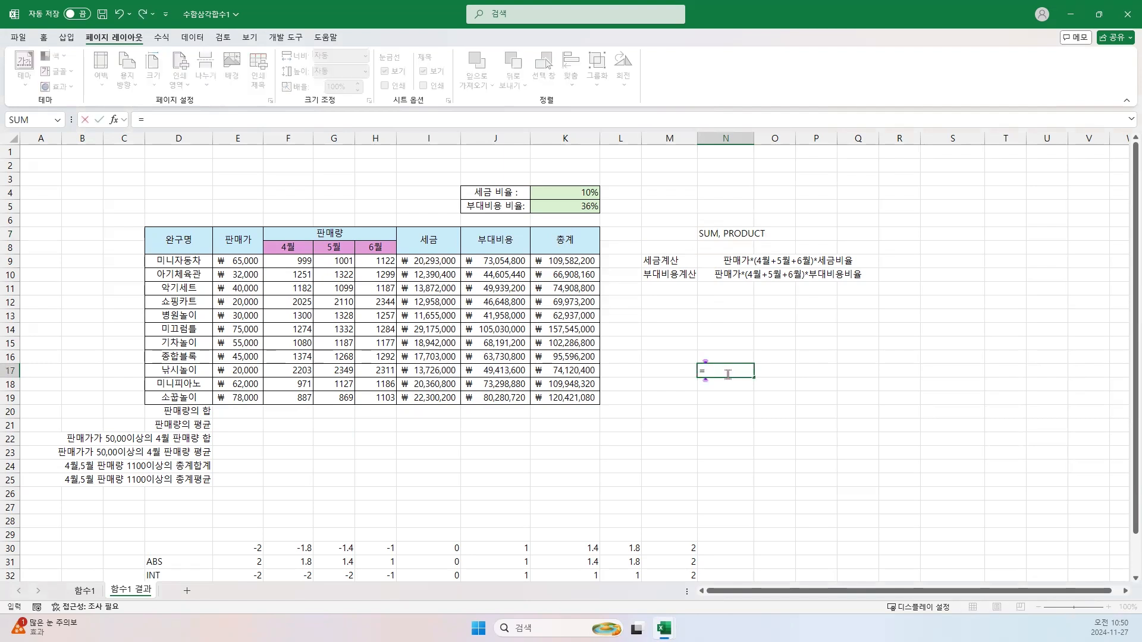
pyautogui.write('PRODUC')
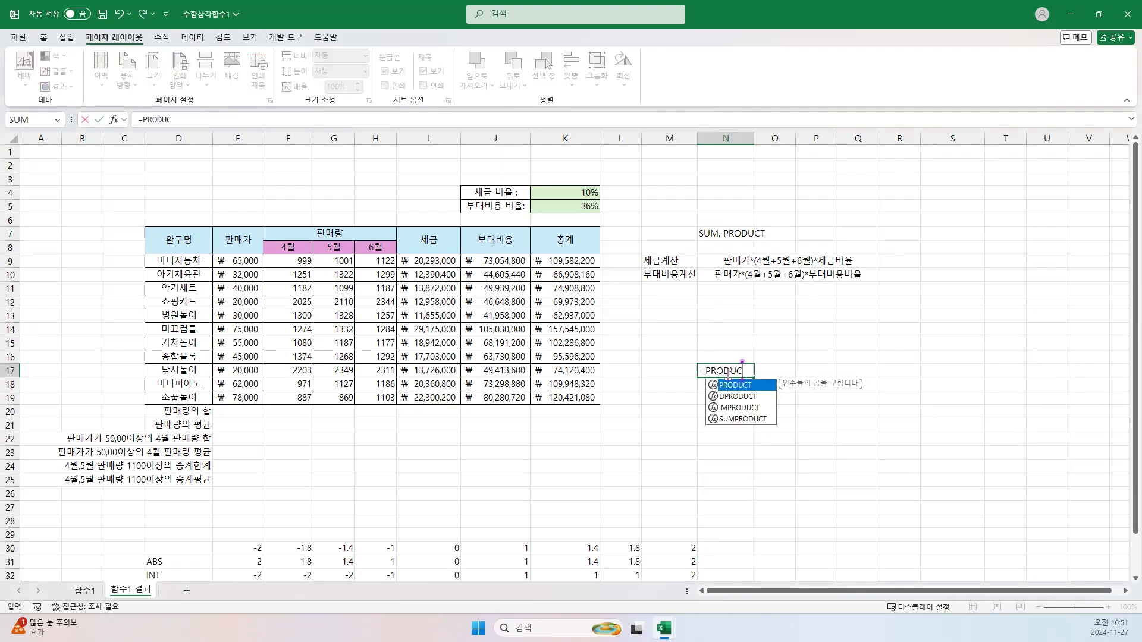
pyautogui.write('T(')
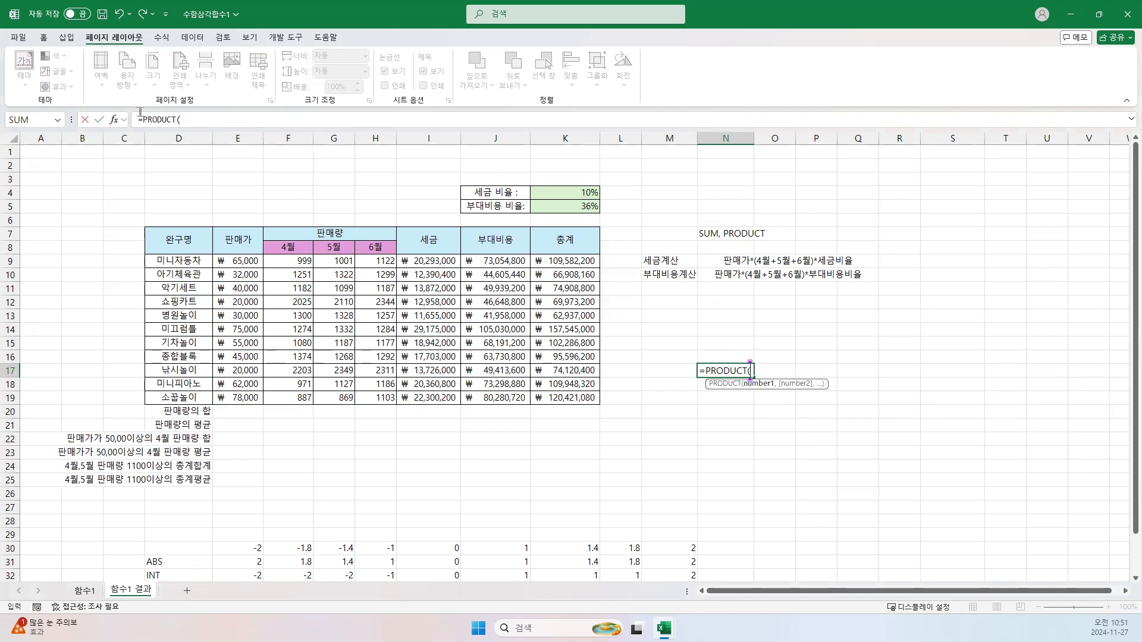
pyautogui.click(114, 120)
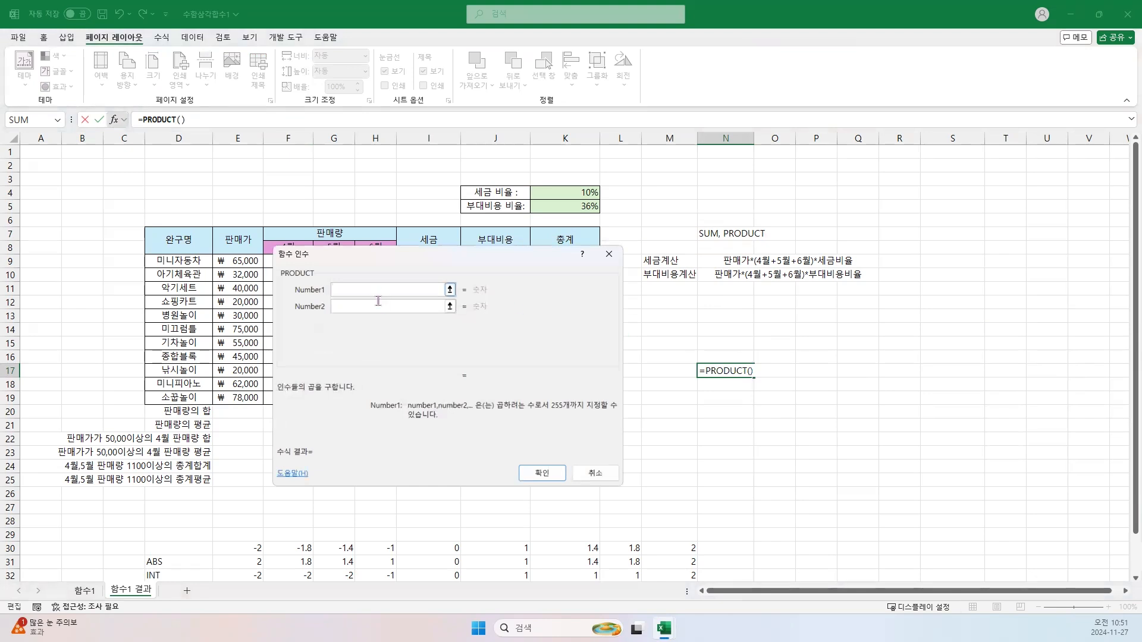
pyautogui.write('5')
pyautogui.click(353, 304)
pyautogui.write('5')
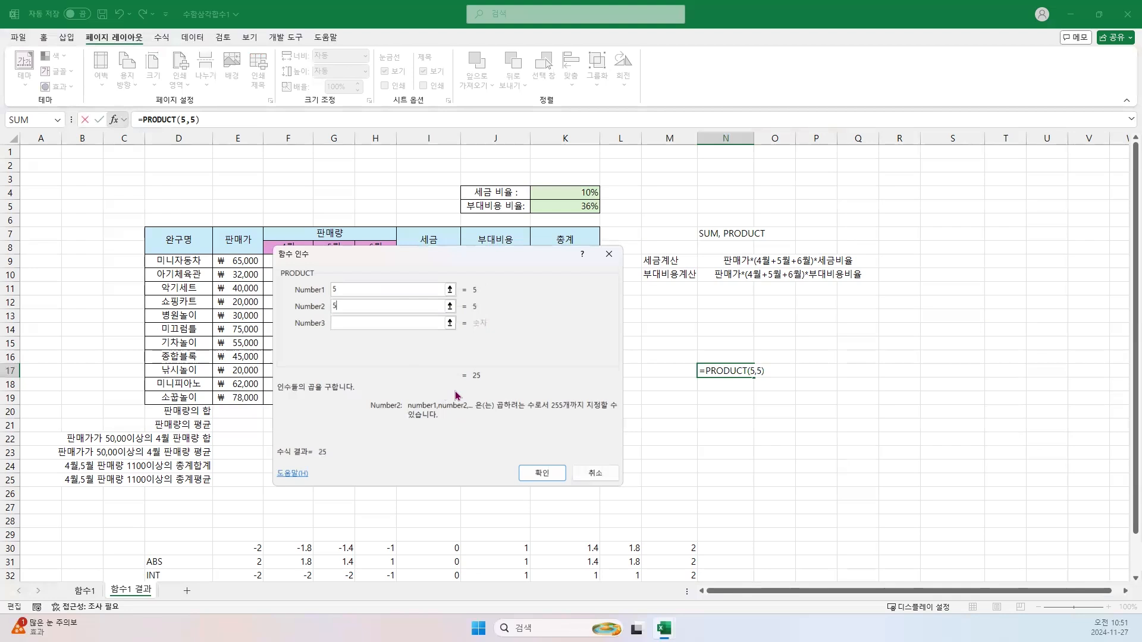
pyautogui.click(538, 474)
# Enter =5*5 in cell N18 and compare it with the PRODUCT formula in N17.
pyautogui.click(712, 384)
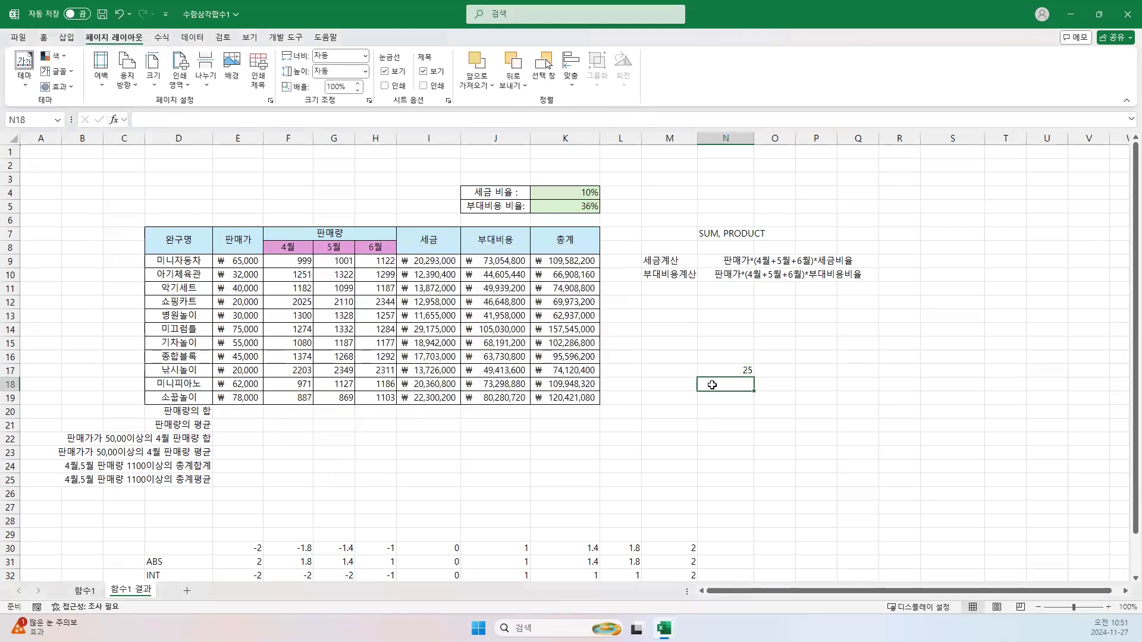
pyautogui.write('=')
pyautogui.write('5')
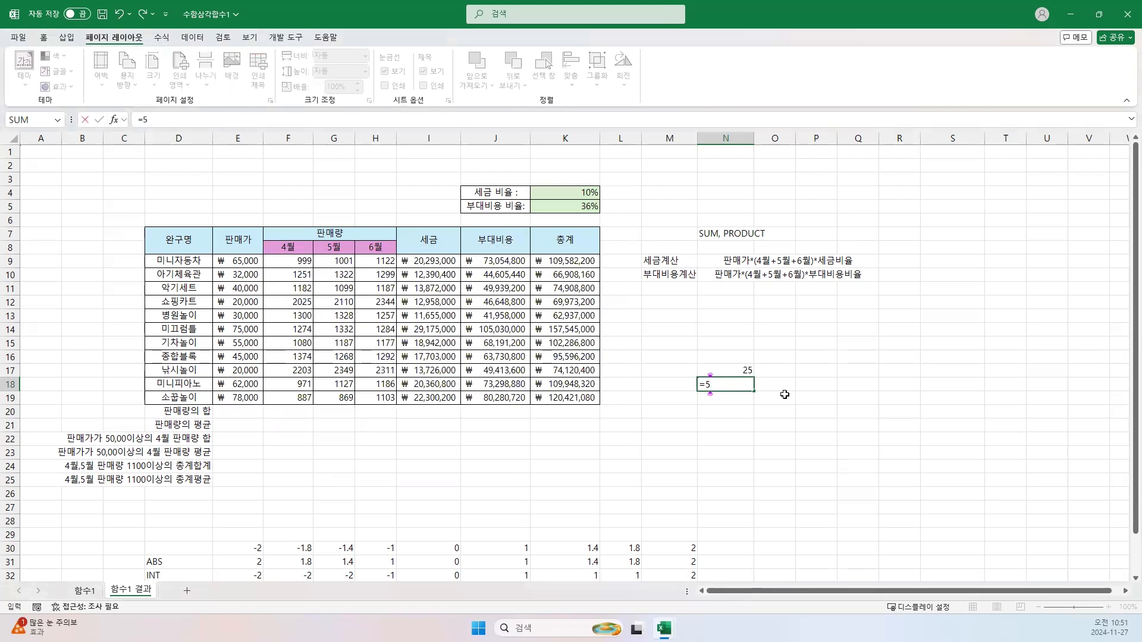
pyautogui.write('*5')
pyautogui.press('Return')
pyautogui.moveTo(748, 371); pyautogui.dragTo(746, 384)
pyautogui.click(745, 383)
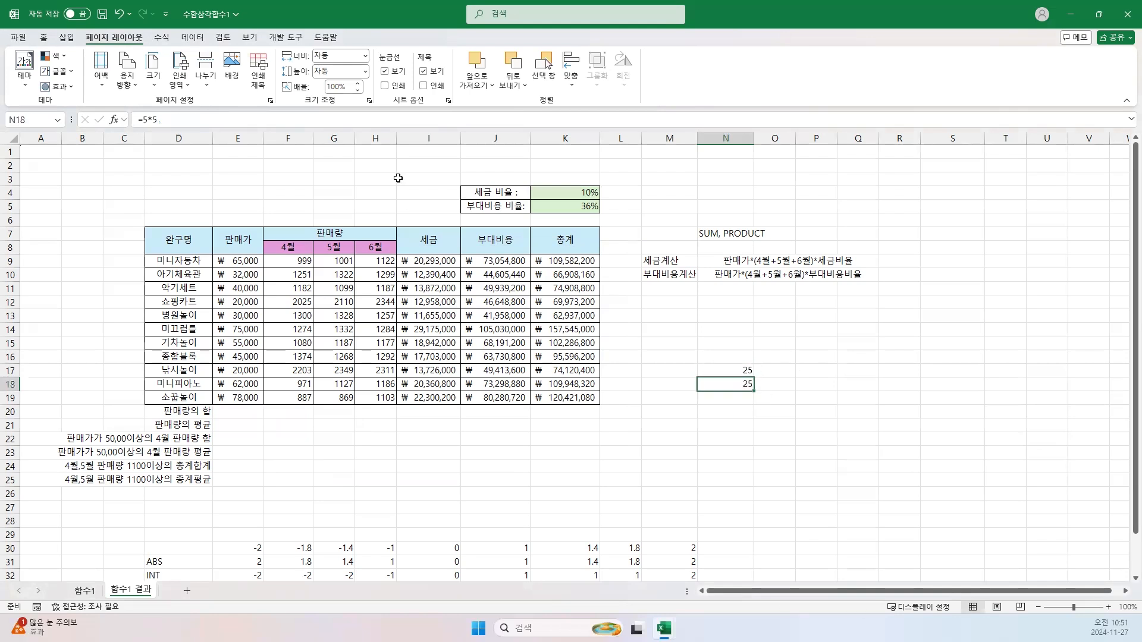
pyautogui.click(733, 371)
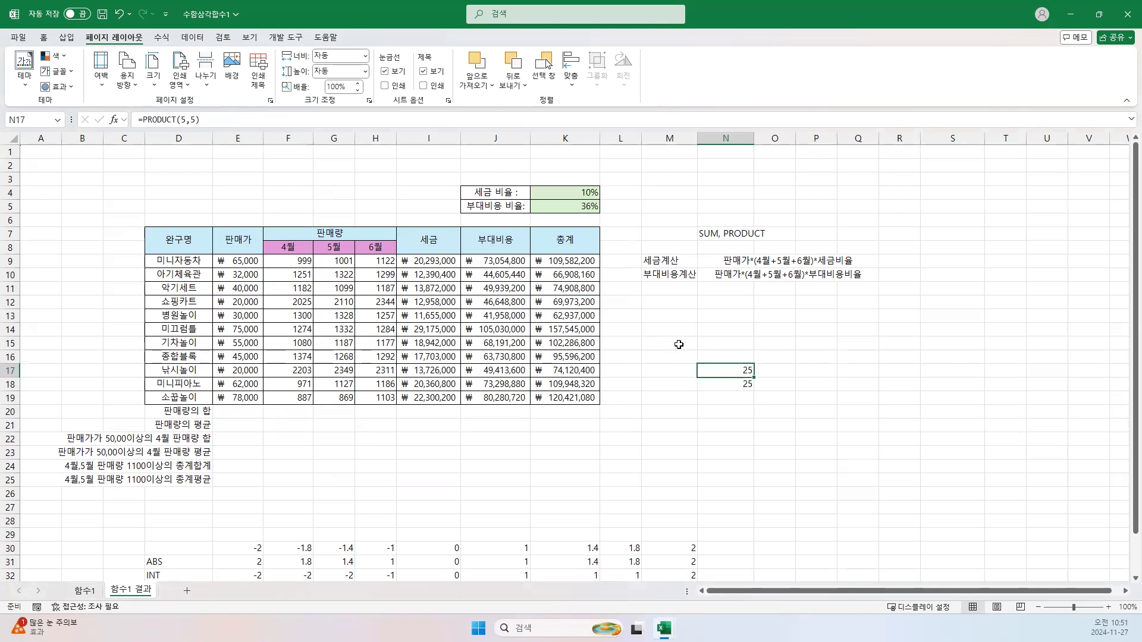
# Delete the two multiplication examples in cells N17:N18.
pyautogui.moveTo(716, 374); pyautogui.dragTo(719, 380)
pyautogui.press('Delete')
pyautogui.click(723, 331)
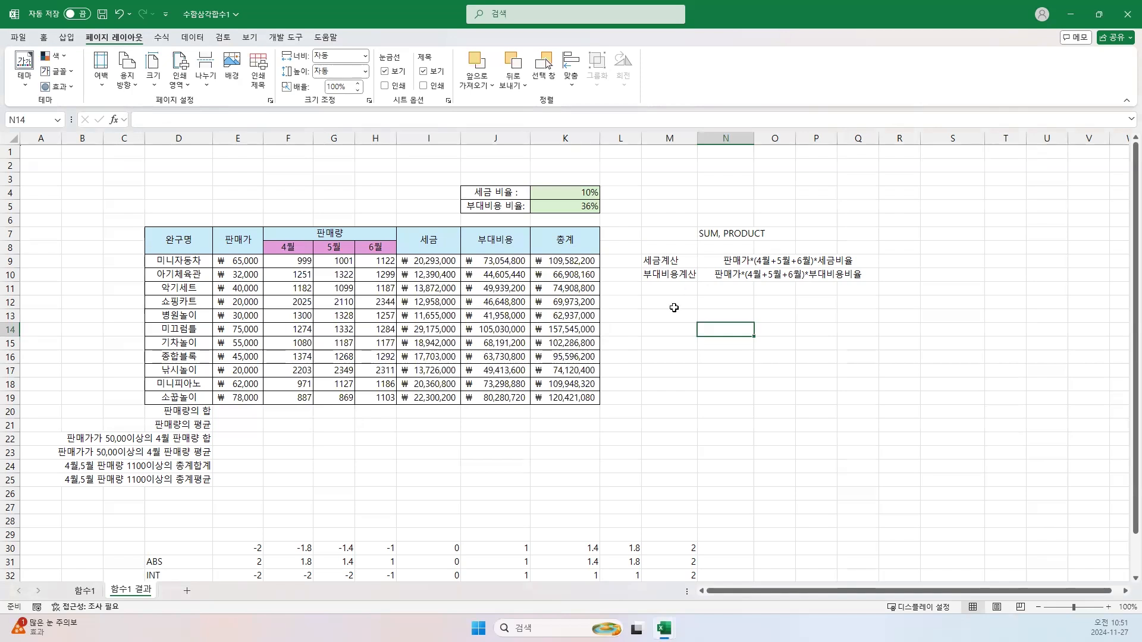
# Start a PRODUCT formula in cell N12 with its function arguments dialog, using the 판매가 in E9 as the first argument.
pyautogui.click(720, 302)
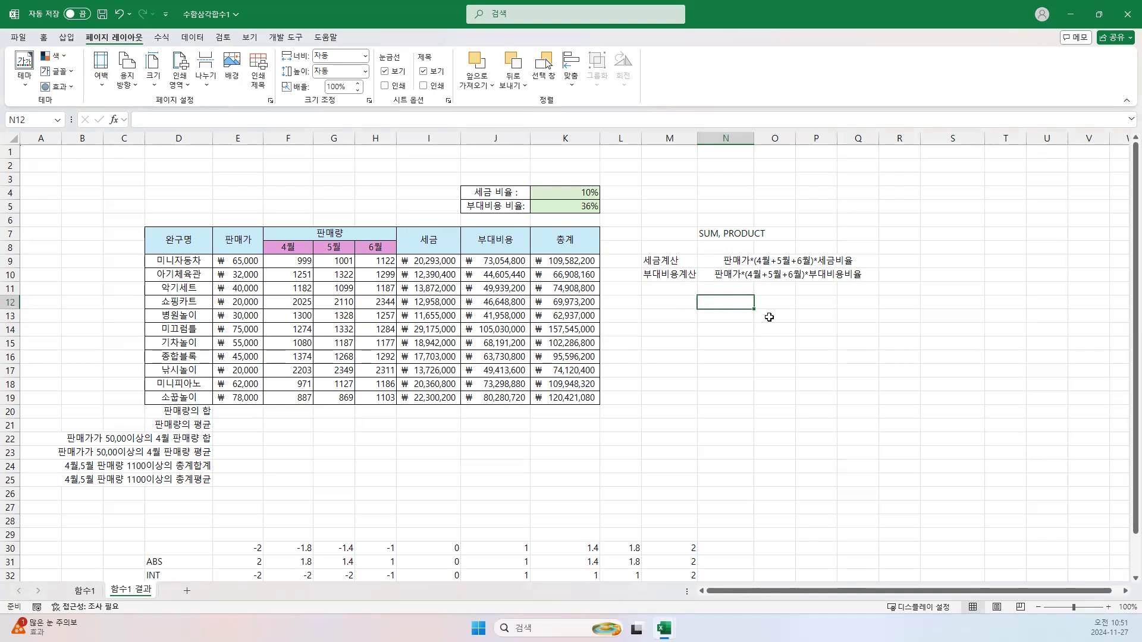
pyautogui.write('=')
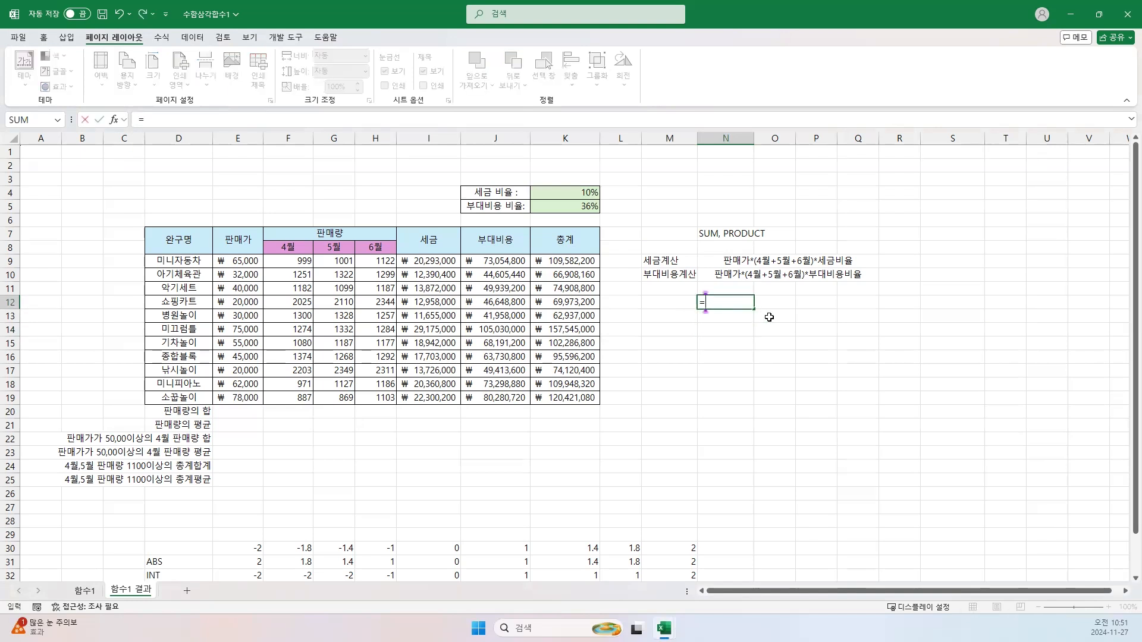
pyautogui.write('PRO')
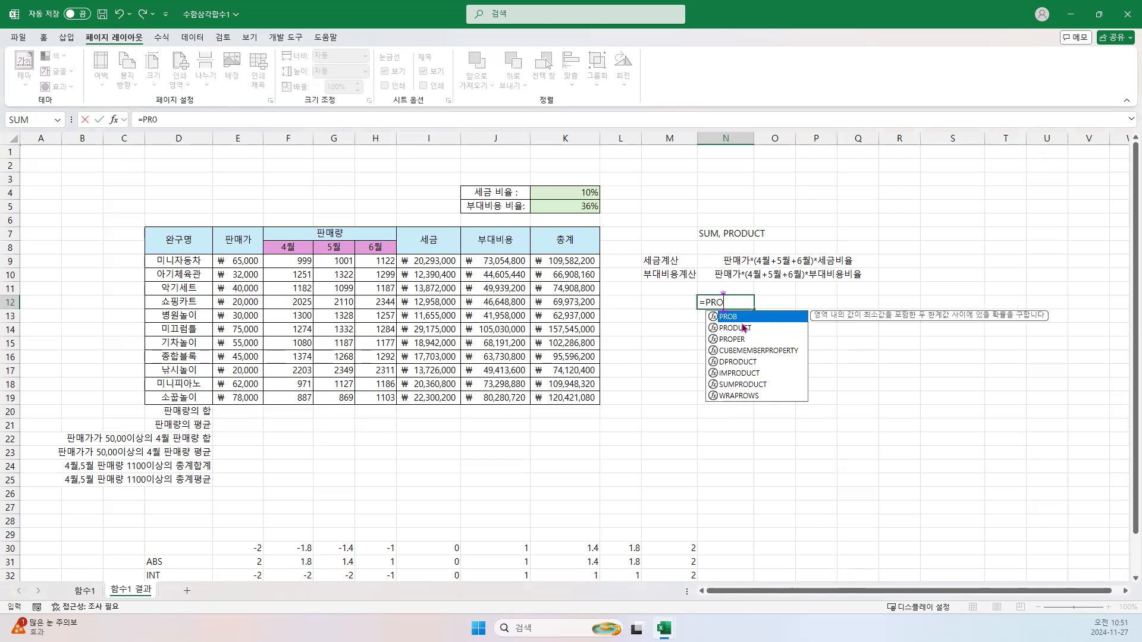
pyautogui.click(743, 327)
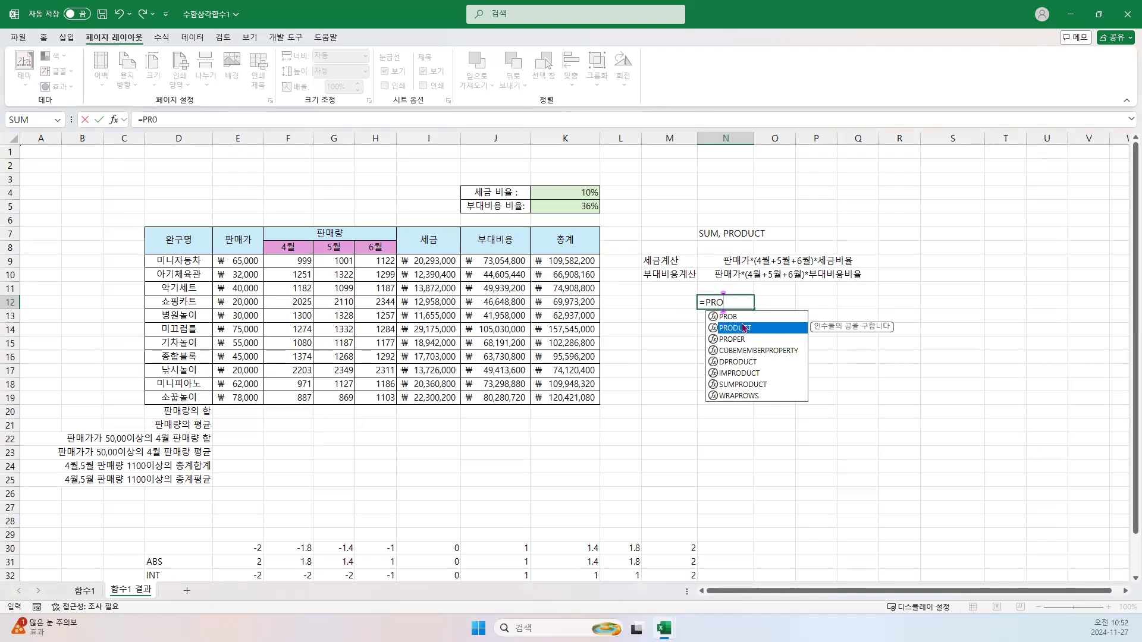
pyautogui.doubleClick(744, 327)
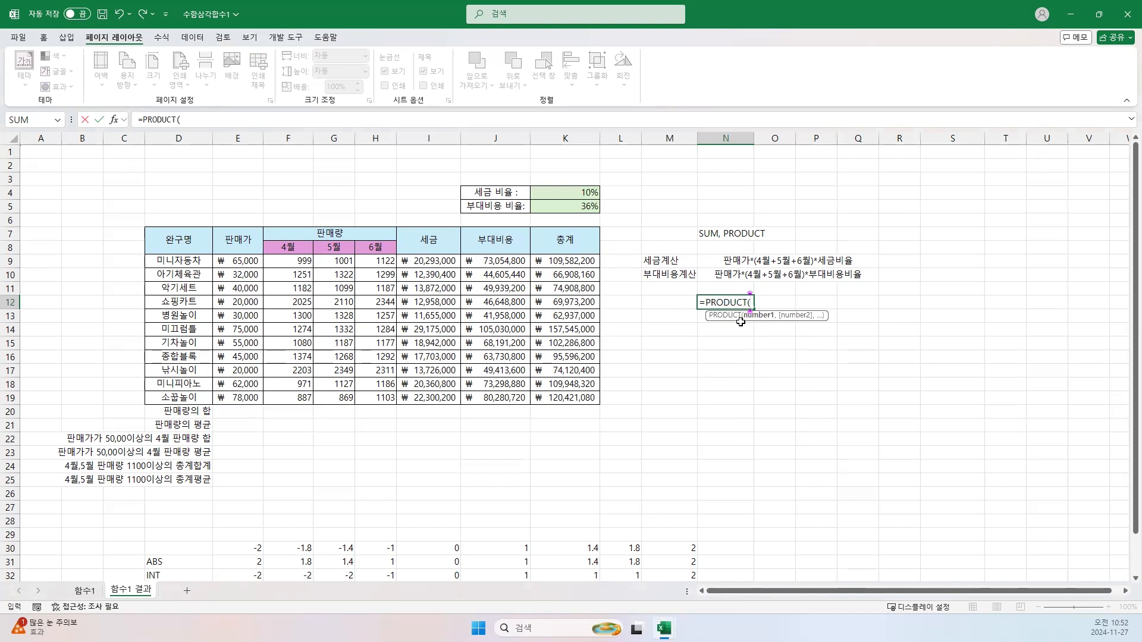
pyautogui.click(112, 120)
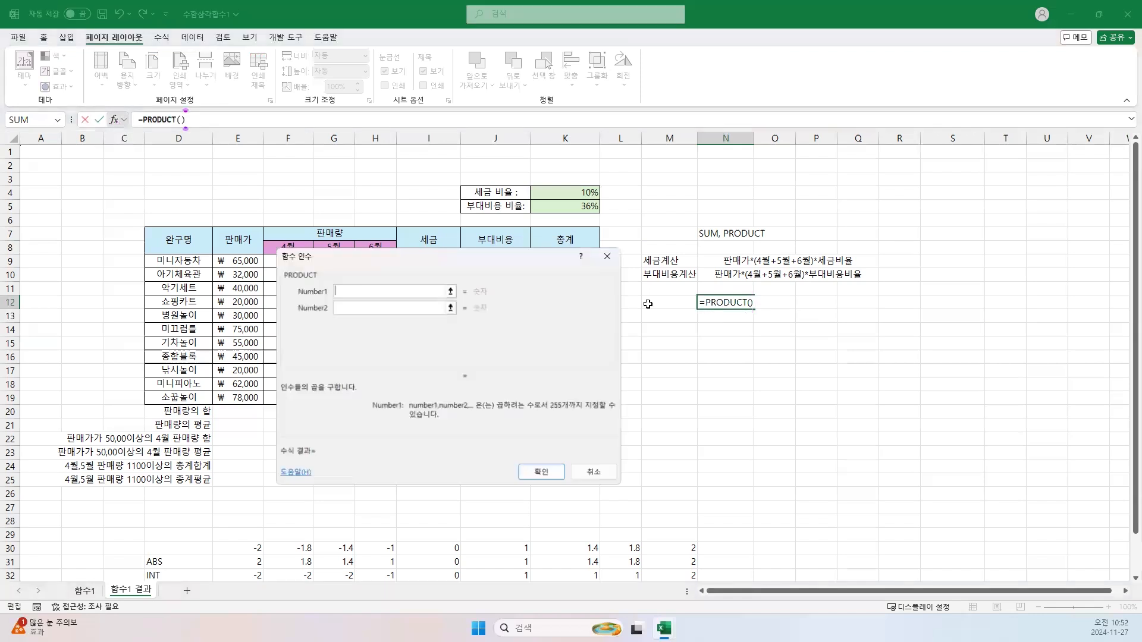
pyautogui.moveTo(436, 257); pyautogui.dragTo(705, 327)
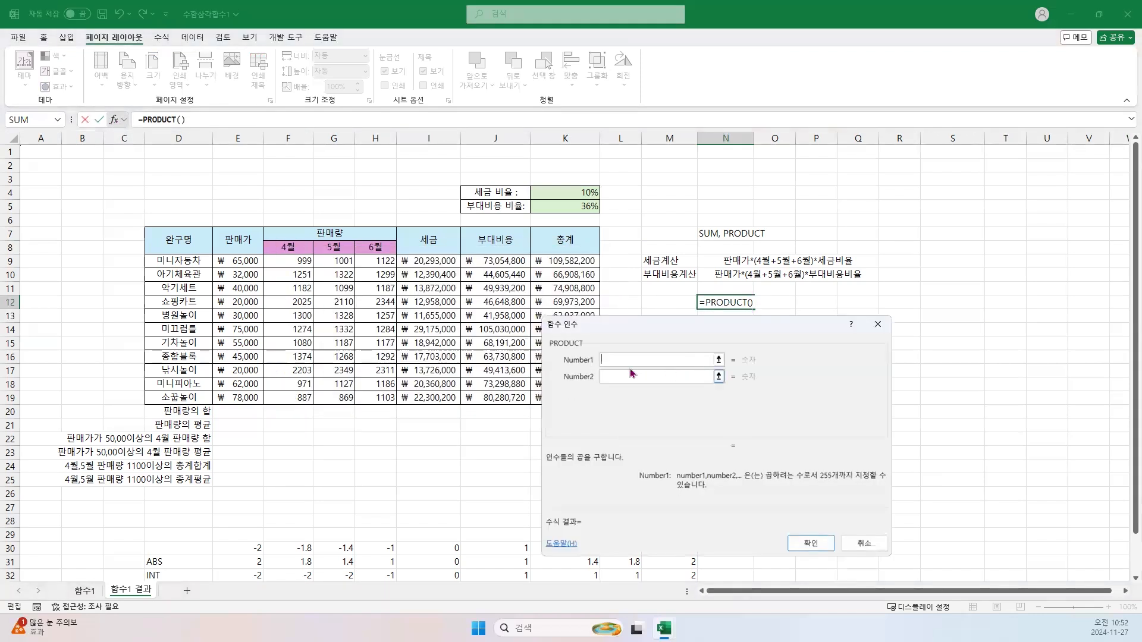
pyautogui.click(241, 260)
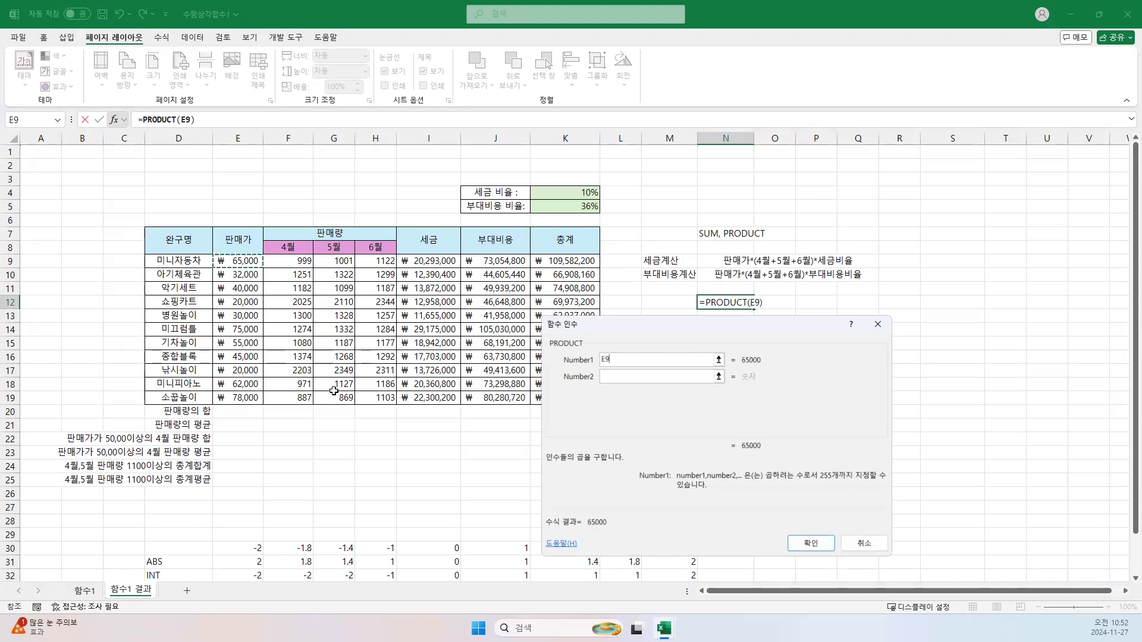
# Nest a SUM of the April to June sales F9:H9 as the second argument of the PRODUCT formula.
pyautogui.click(609, 377)
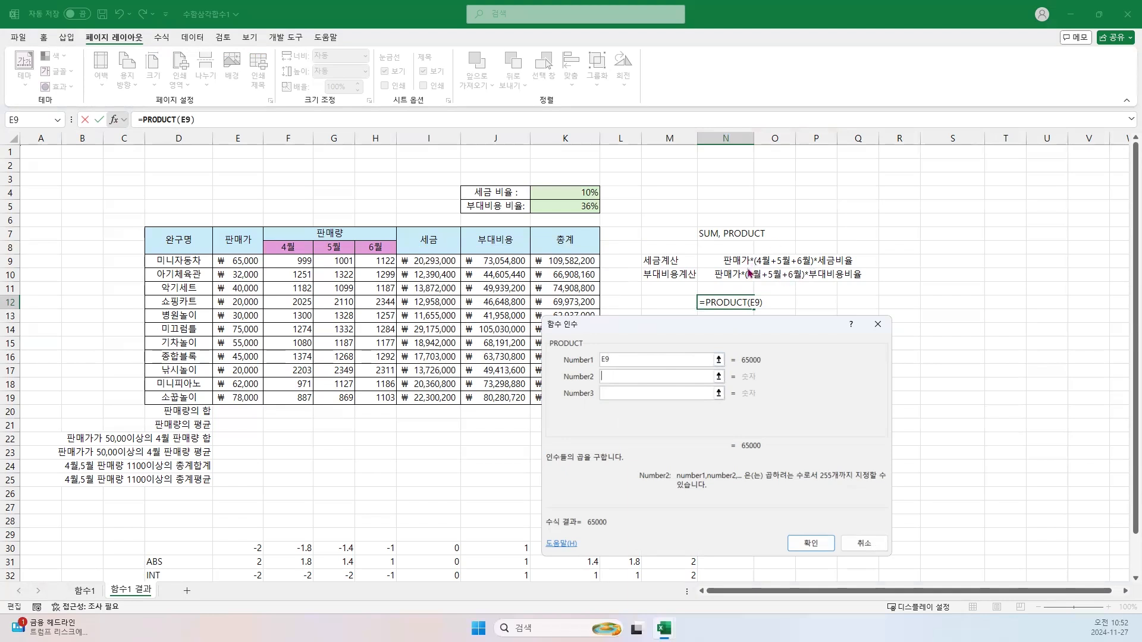
pyautogui.write('SUM')
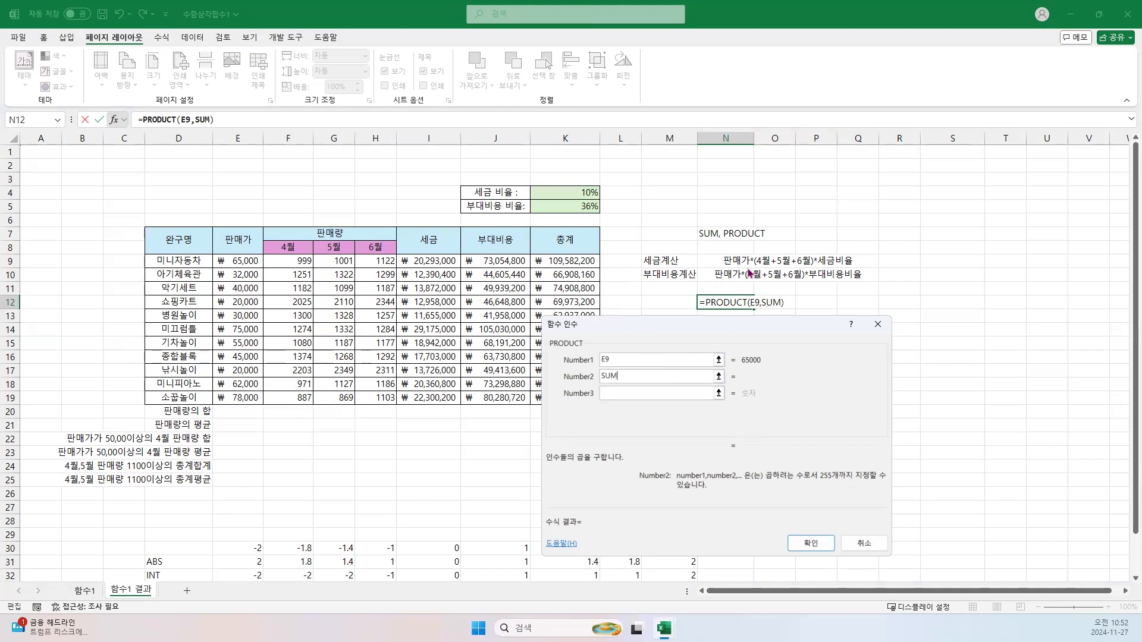
pyautogui.write('(*')
pyautogui.press('BackSpace')
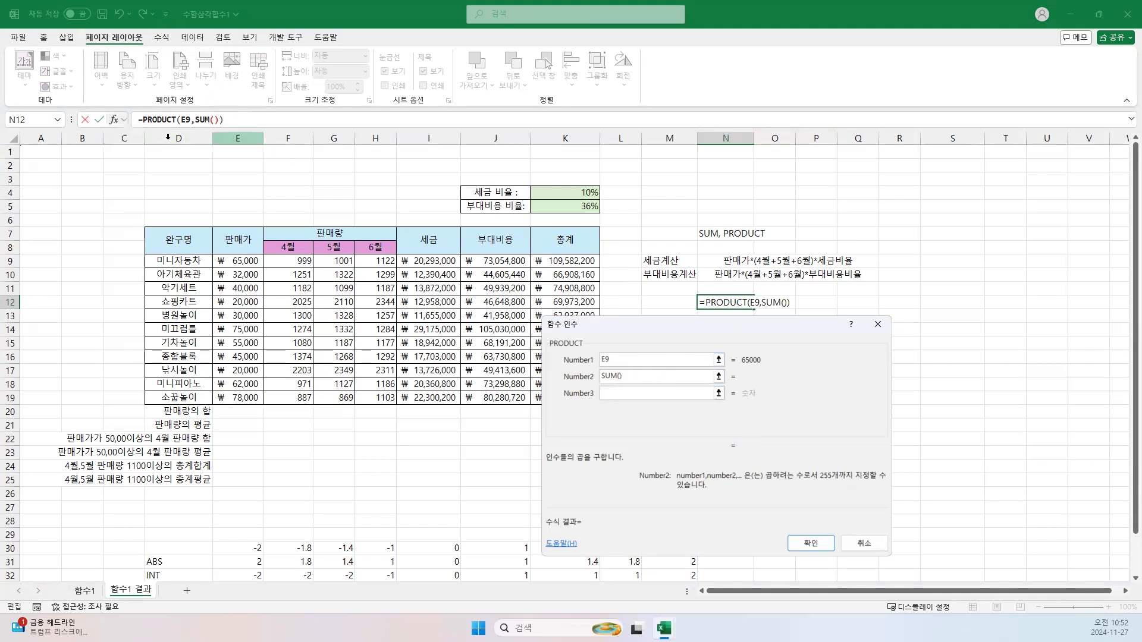
pyautogui.click(204, 119)
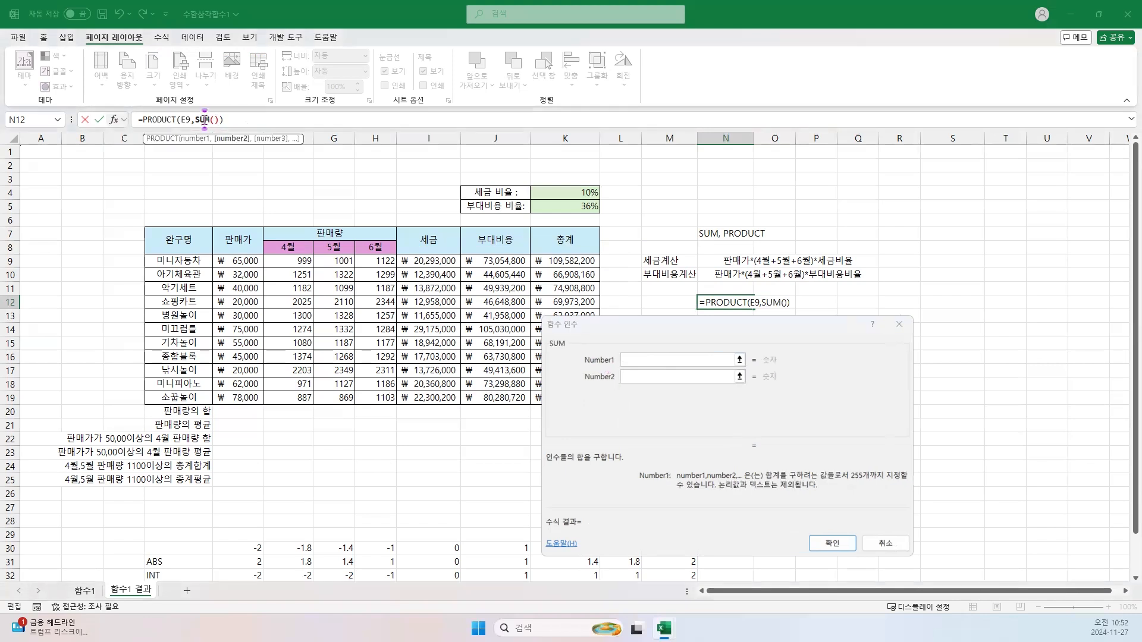
pyautogui.click(630, 361)
pyautogui.moveTo(284, 260); pyautogui.dragTo(384, 262)
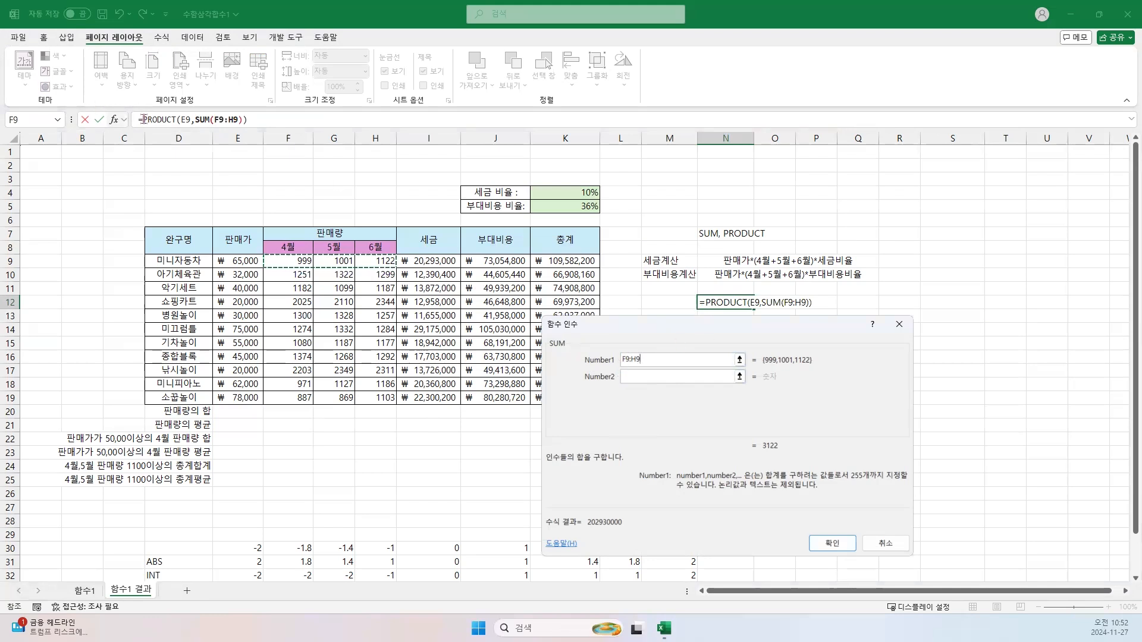
# Return to the PRODUCT function's arguments and set the third argument to 10%.
pyautogui.click(158, 119)
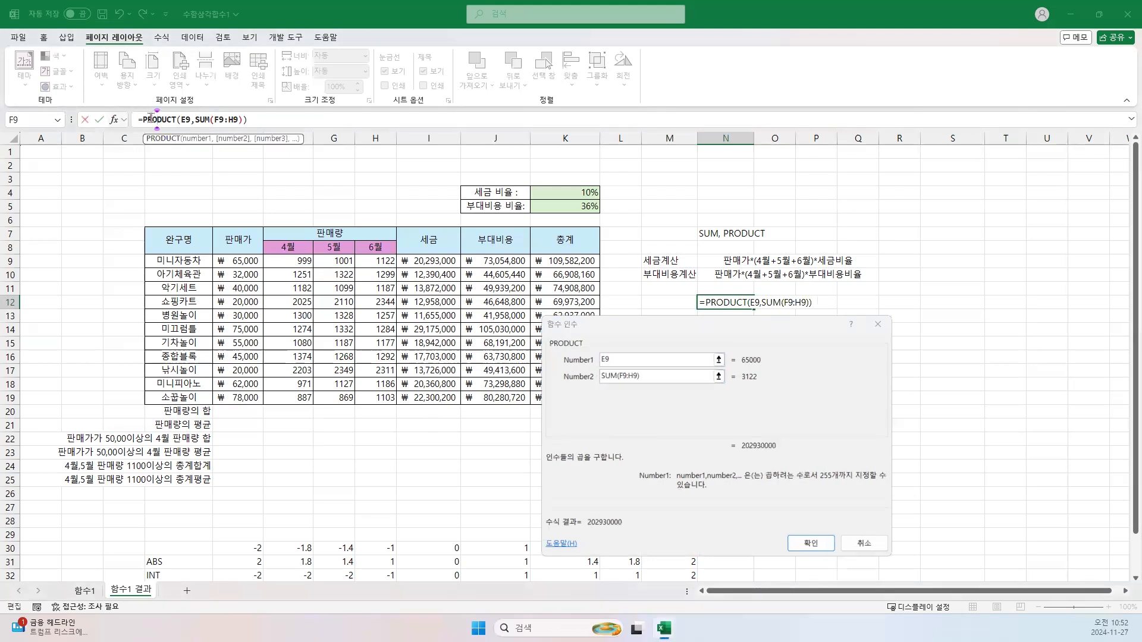
pyautogui.click(650, 379)
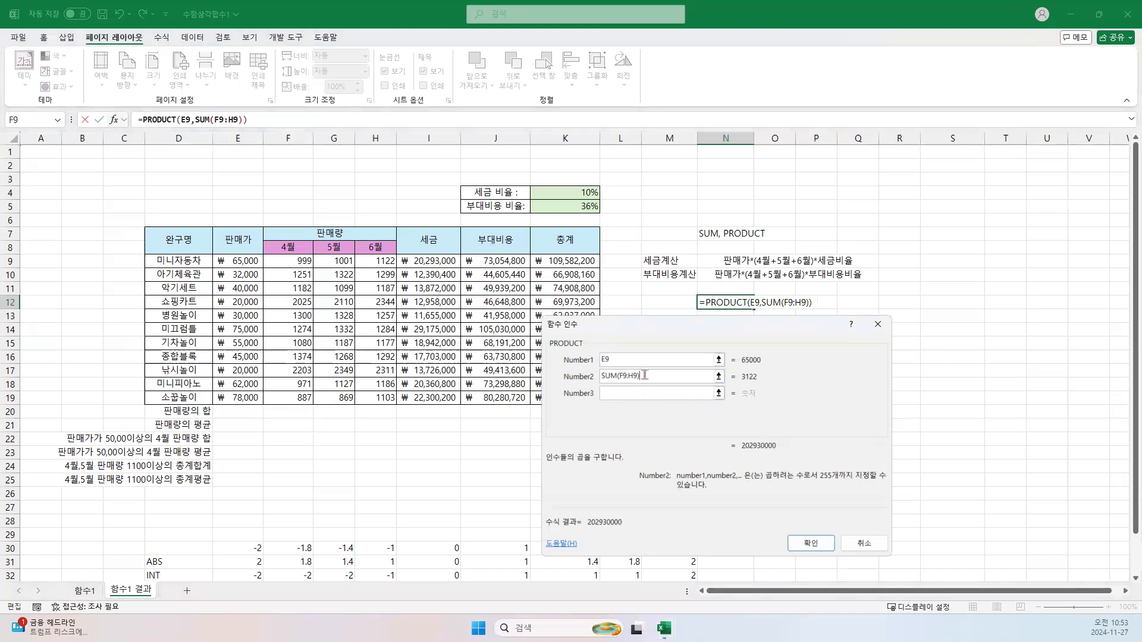
pyautogui.click(618, 394)
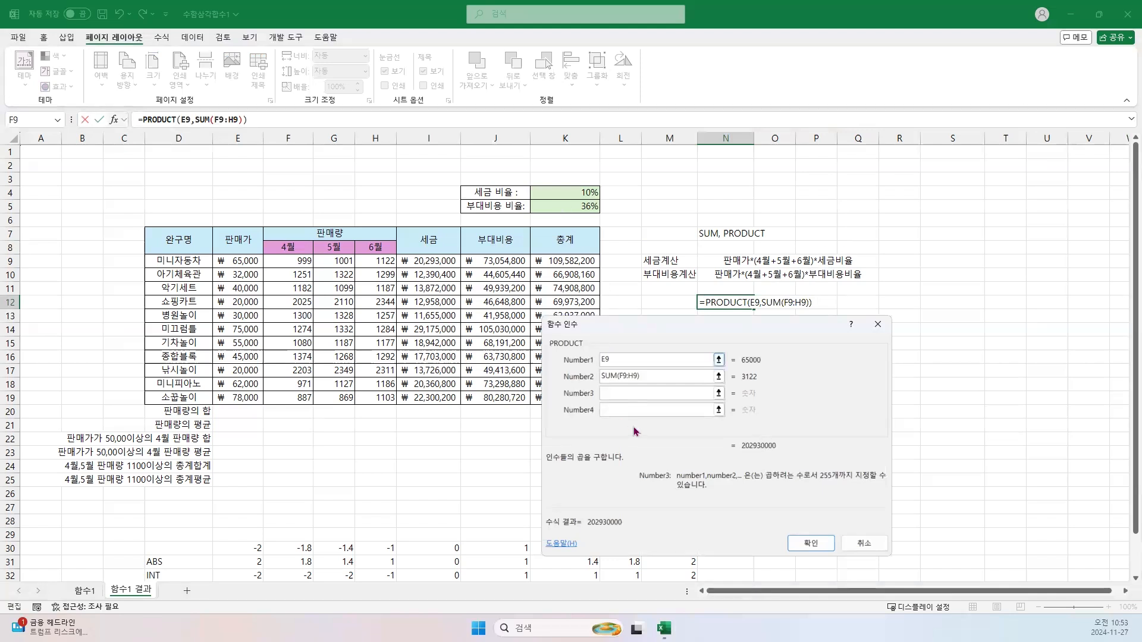
pyautogui.write('10%')
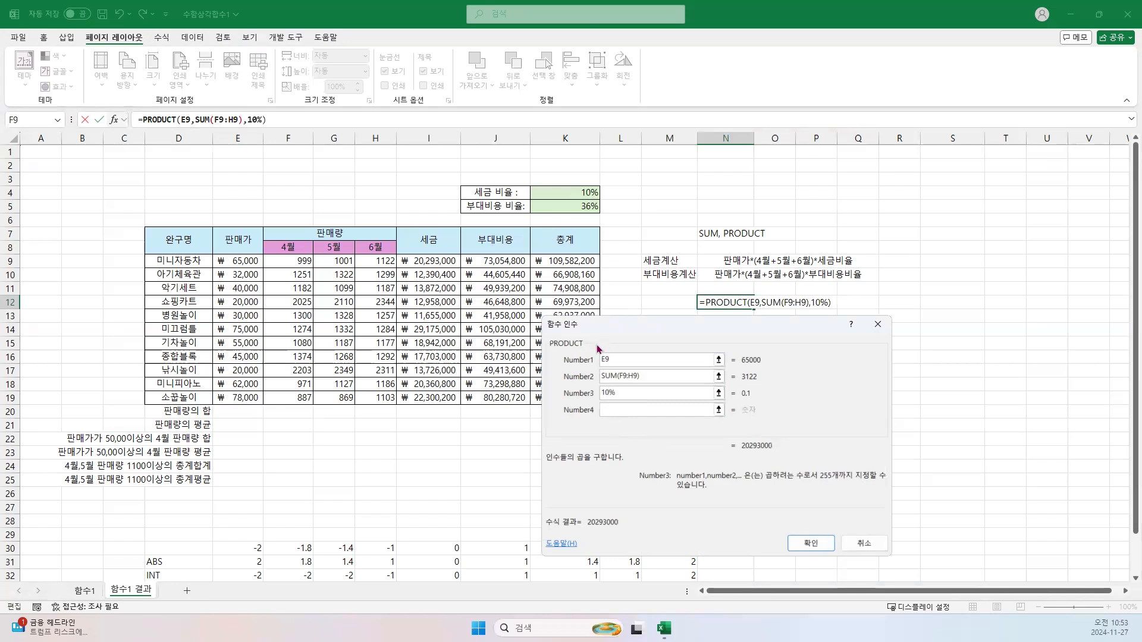
# Try a reference to the 세금 비율 cell K4 as the third PRODUCT argument.
pyautogui.write('+')
pyautogui.click(579, 189)
pyautogui.moveTo(640, 393); pyautogui.dragTo(531, 380)
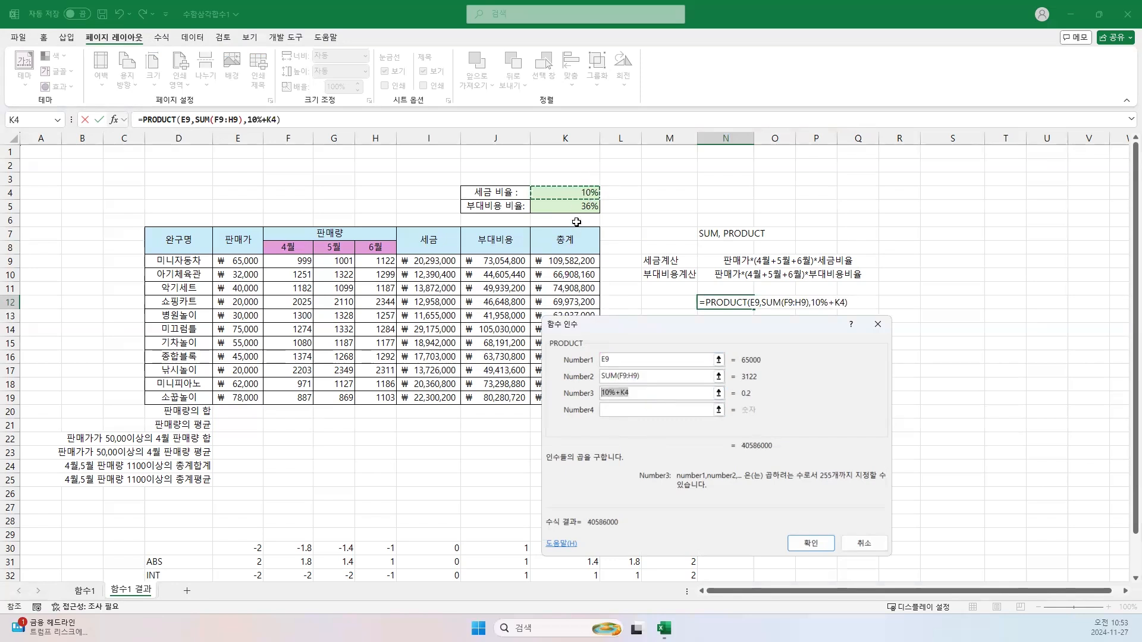
pyautogui.press('BackSpace')
pyautogui.click(568, 197)
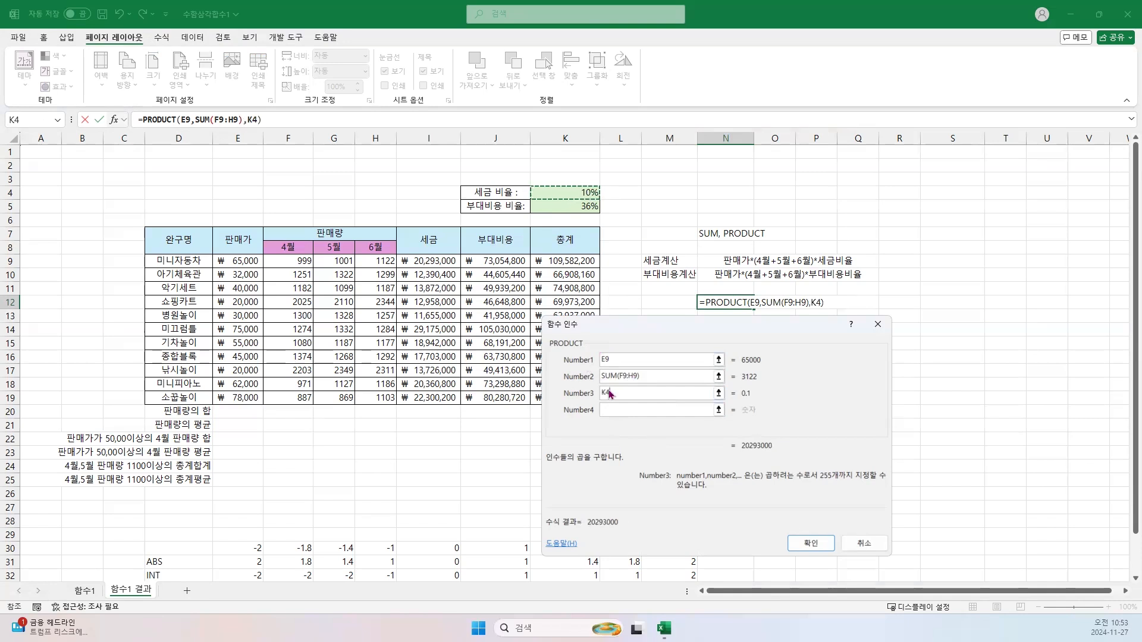
# Set the third PRODUCT argument to 10% and finish the formula in N12.
pyautogui.moveTo(611, 393); pyautogui.dragTo(587, 393)
pyautogui.write('10')
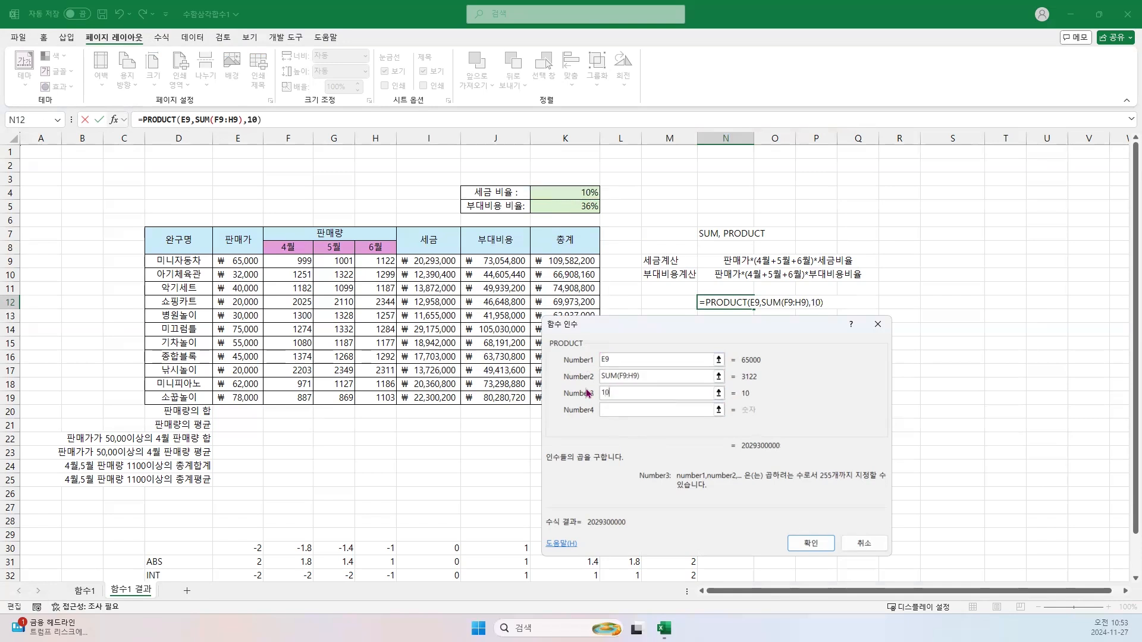
pyautogui.write('%')
pyautogui.click(810, 541)
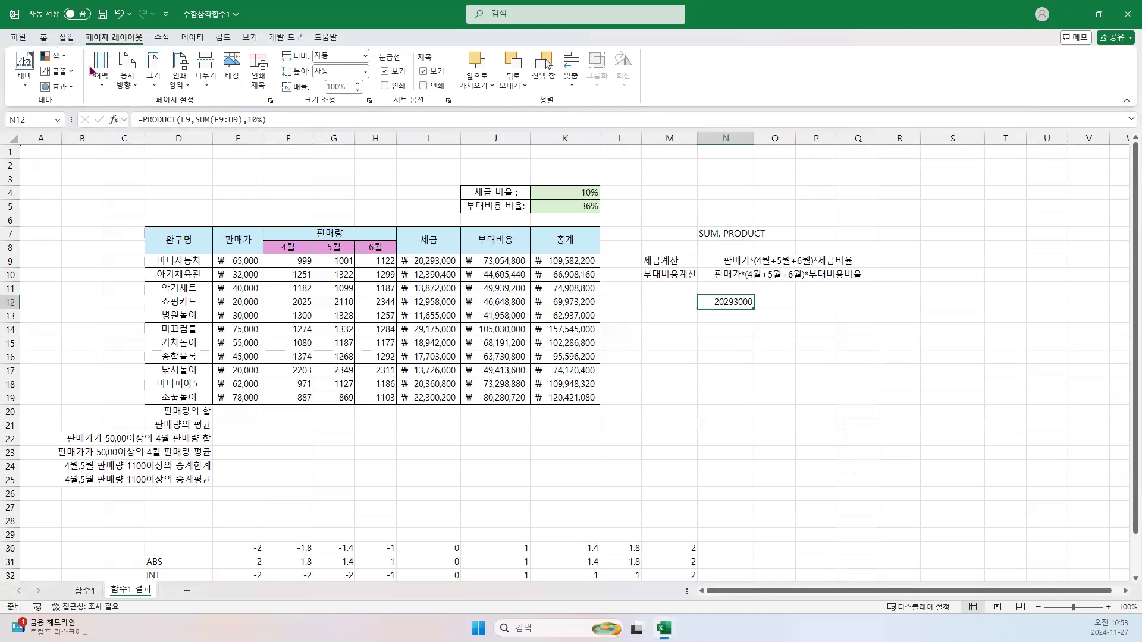
# Apply the 회계 (Accounting) number format to cell N12.
pyautogui.click(45, 38)
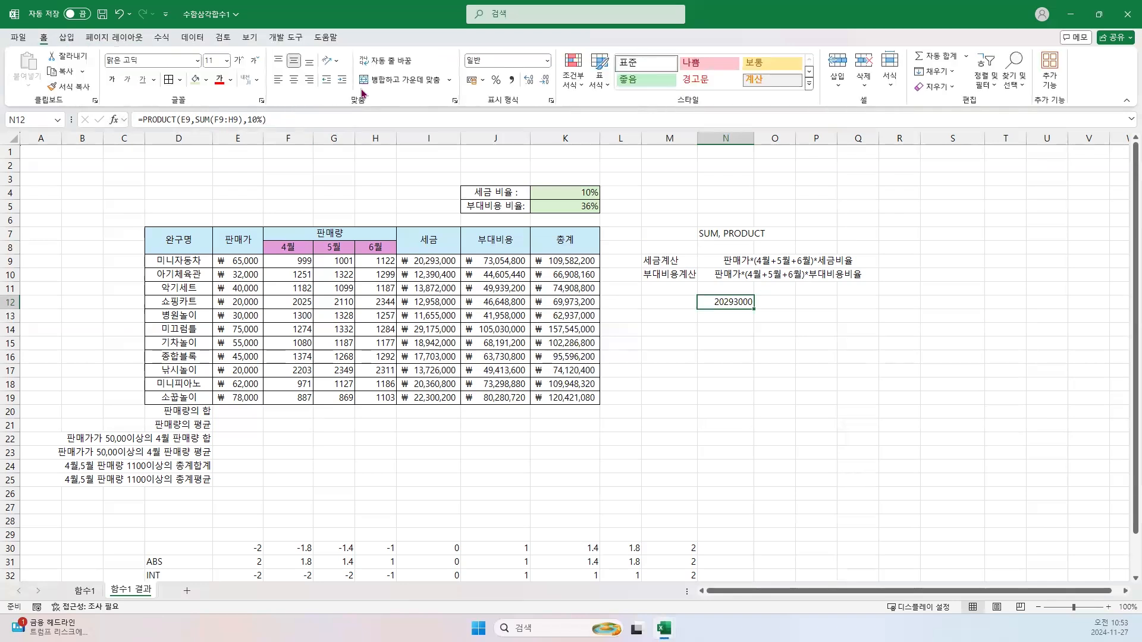
pyautogui.click(547, 60)
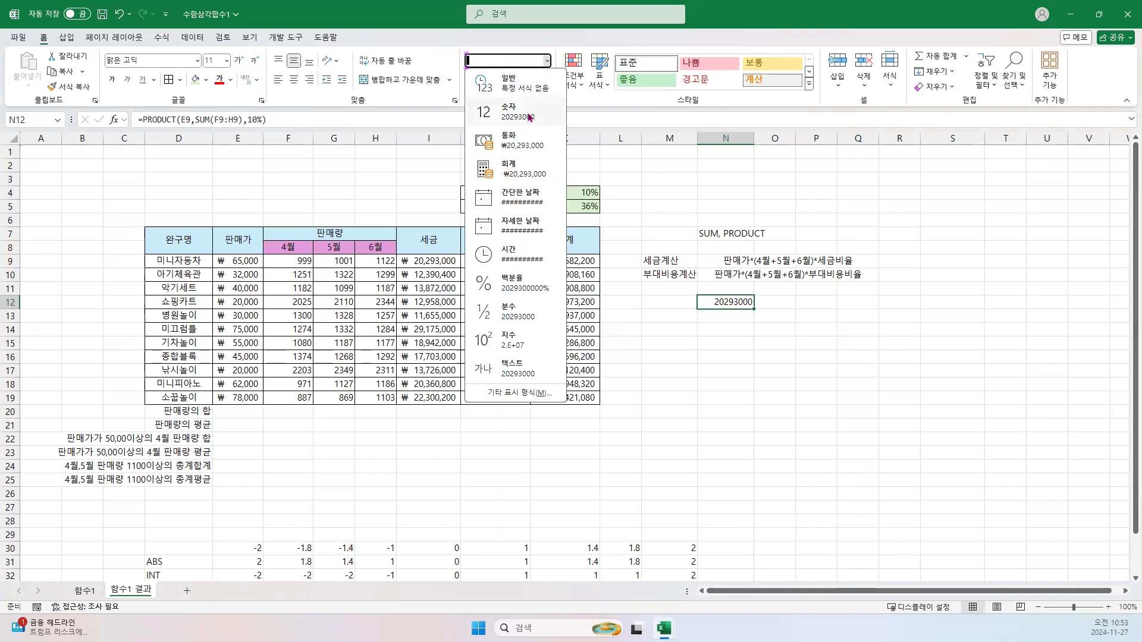
pyautogui.click(525, 169)
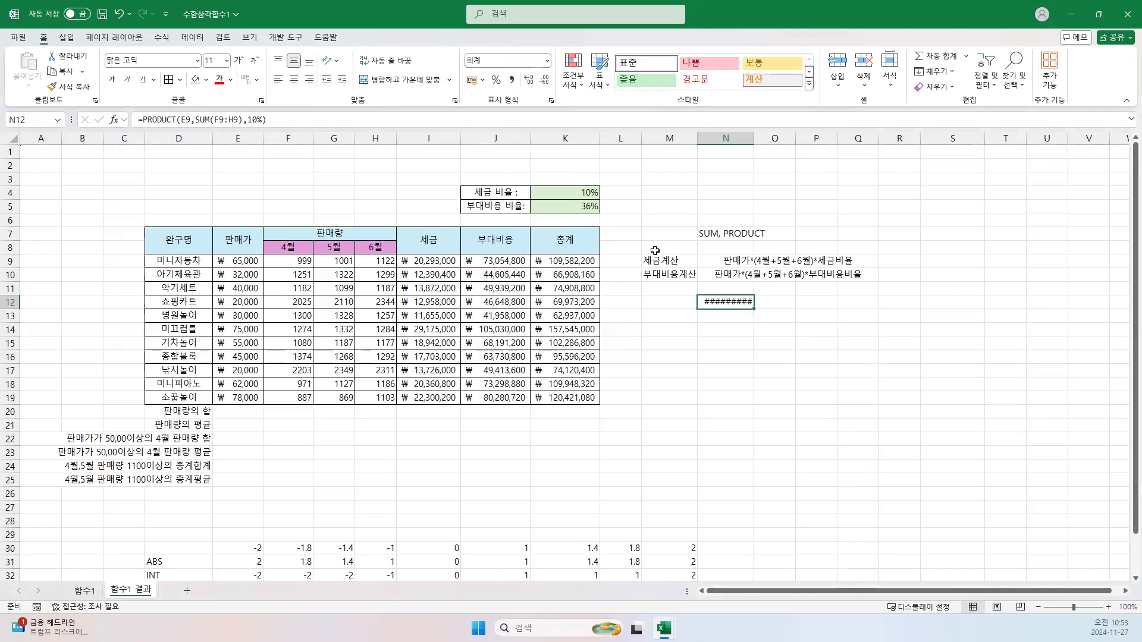
# Auto-fit the width of column N to its contents.
pyautogui.doubleClick(753, 138)
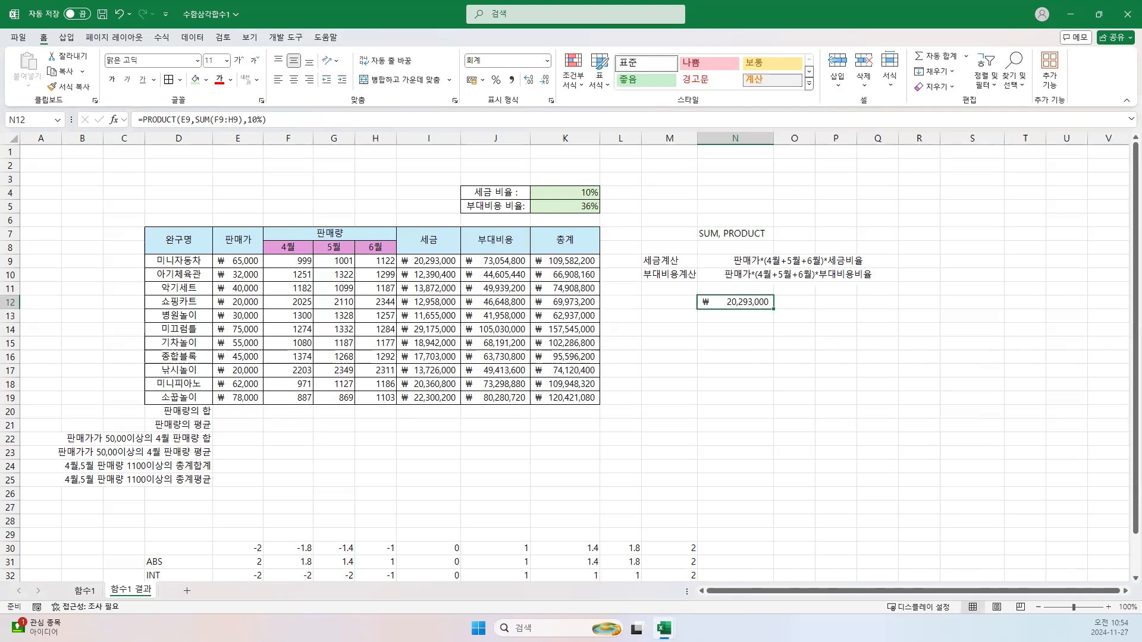
# Review the lists of math and statistical functions in the Notepad file 수학삼각함수 중에서.txt, and return to the workbook.
pyautogui.hotkey('alt', 'Tab')
pyautogui.press('super+shift+Right')
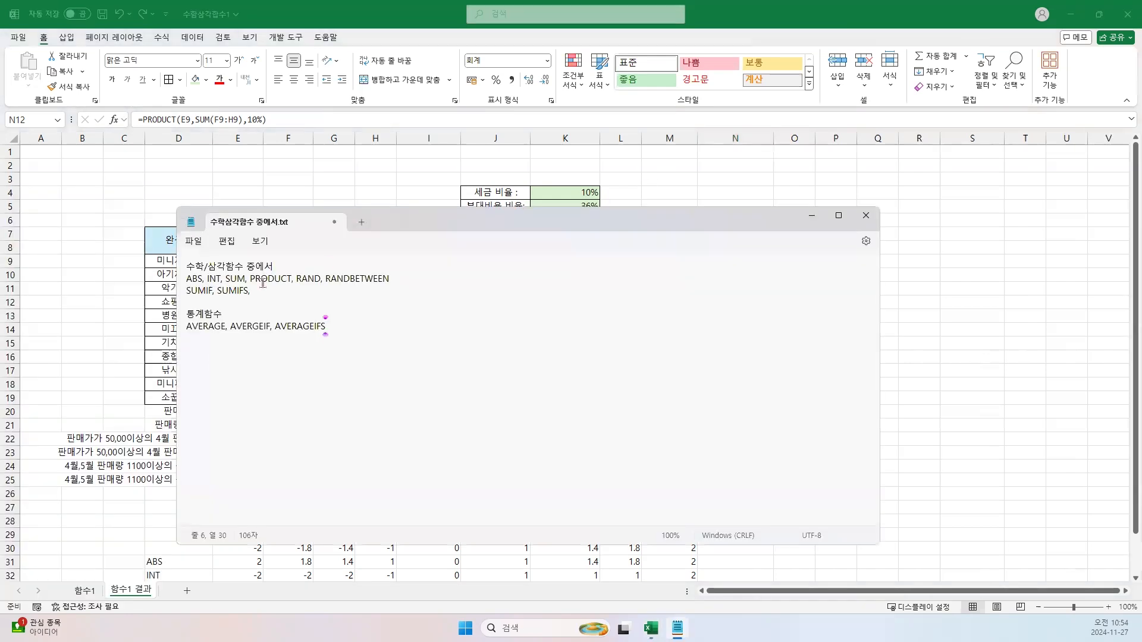
pyautogui.moveTo(186, 280); pyautogui.dragTo(390, 285)
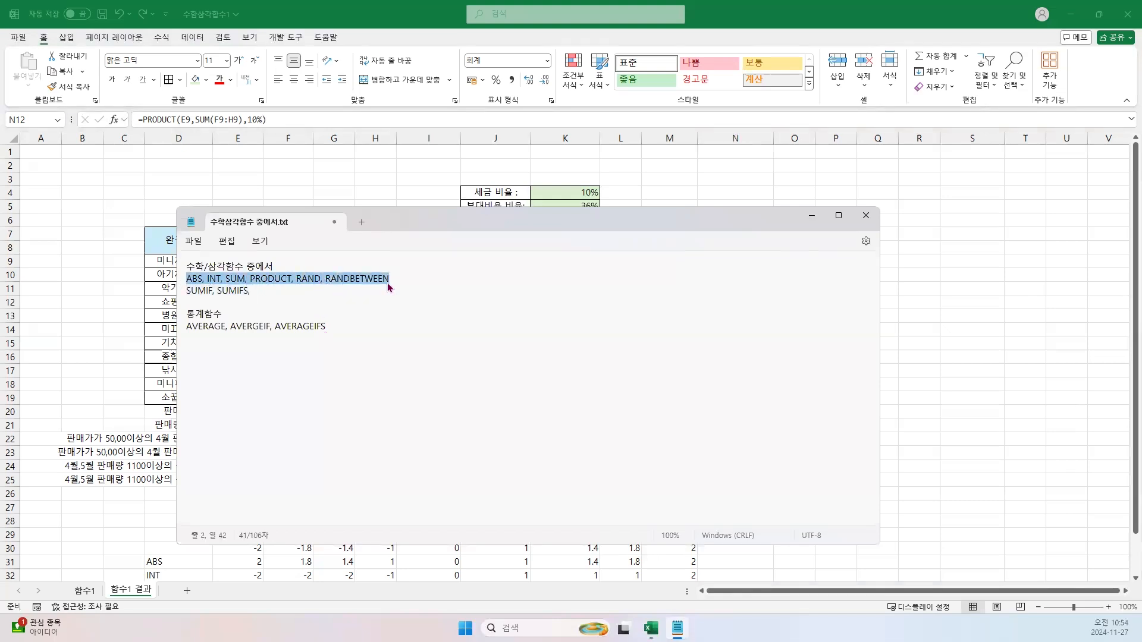
pyautogui.moveTo(222, 279); pyautogui.dragTo(250, 302)
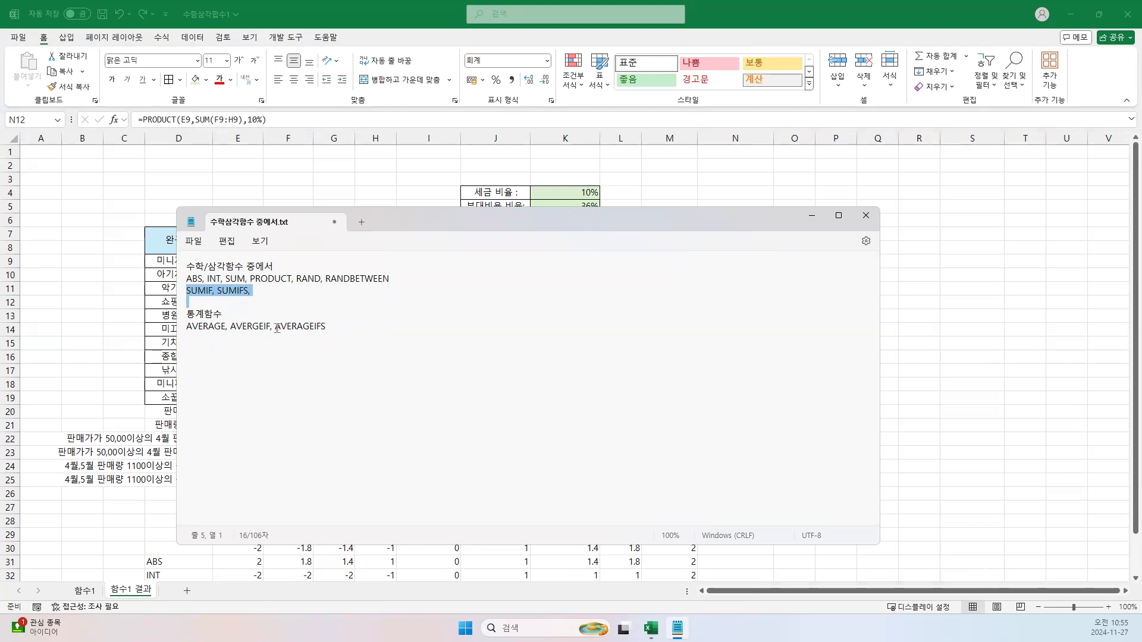
pyautogui.moveTo(412, 220); pyautogui.dragTo(391, 232)
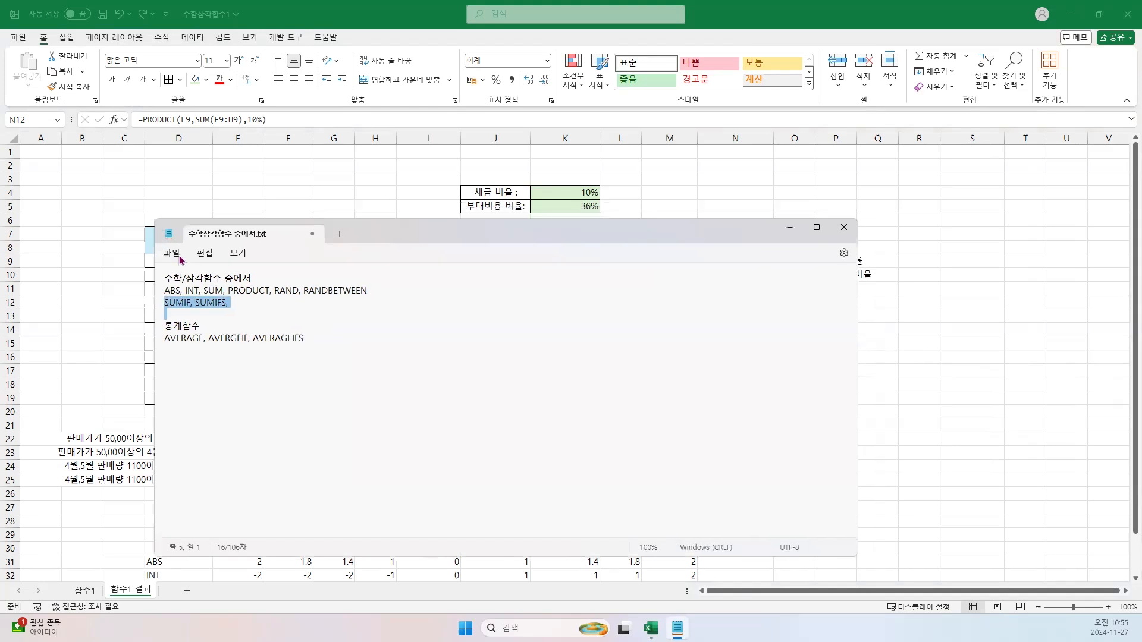
pyautogui.hotkey('alt', 'F4')
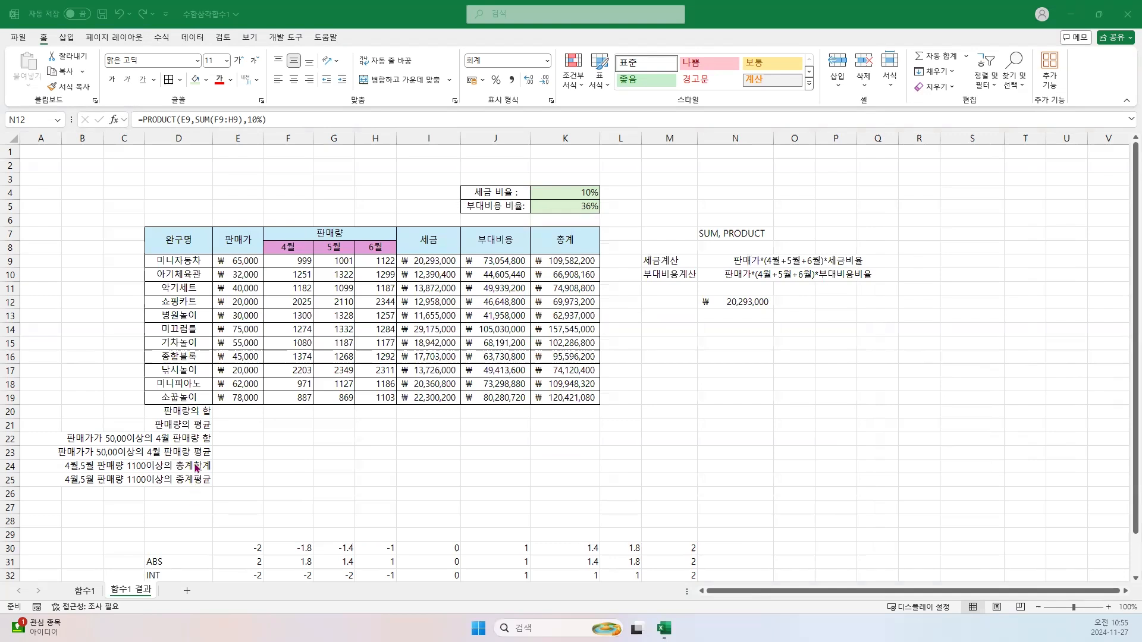
# Total the 4월 sales in F20 with =SUM(F9:F19) and fill the formula across to H20.
pyautogui.click(183, 410)
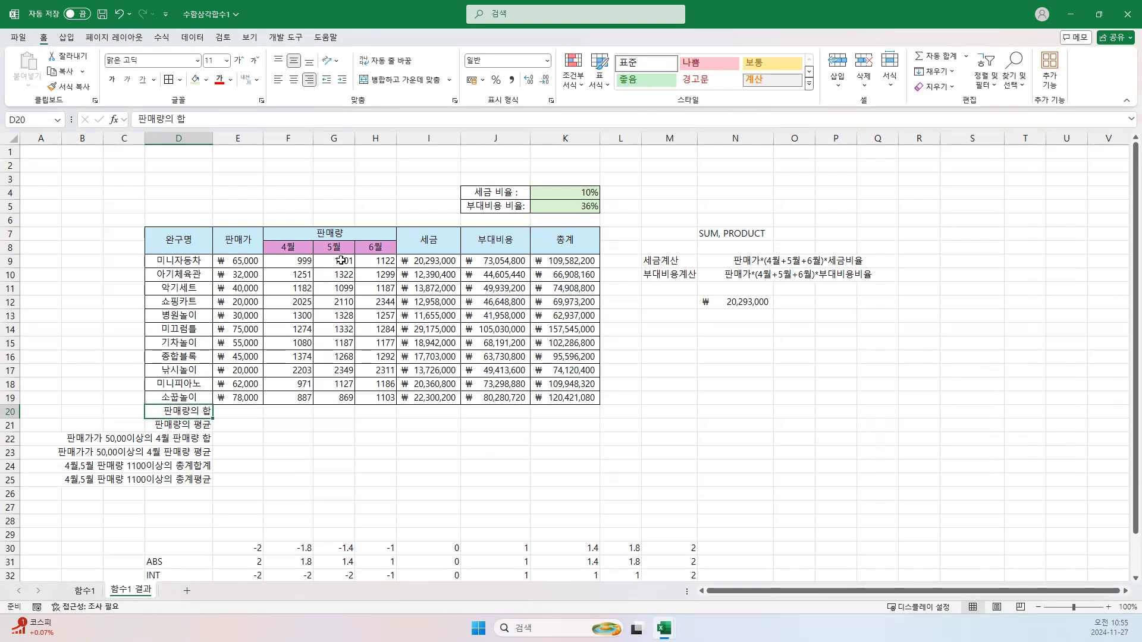
pyautogui.click(288, 411)
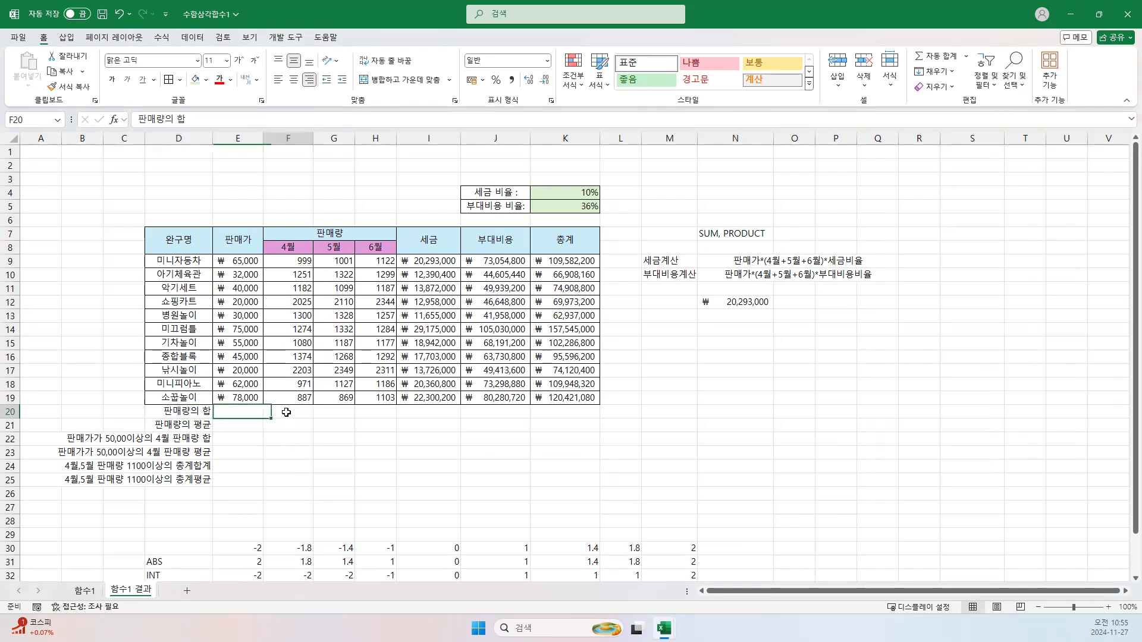
pyautogui.write('=')
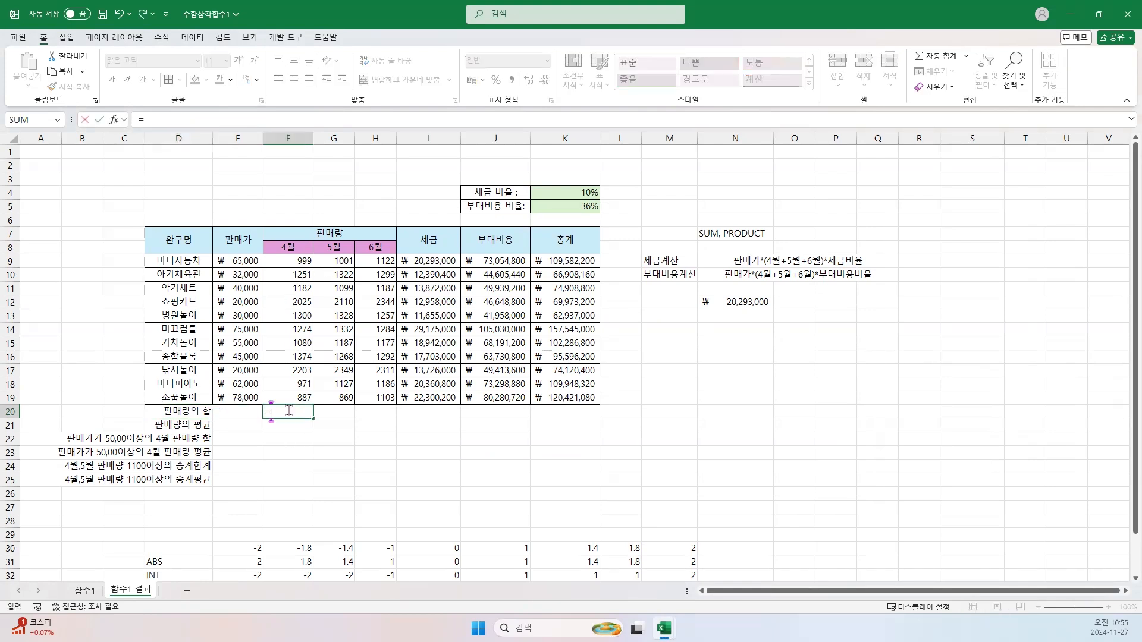
pyautogui.write('SUM')
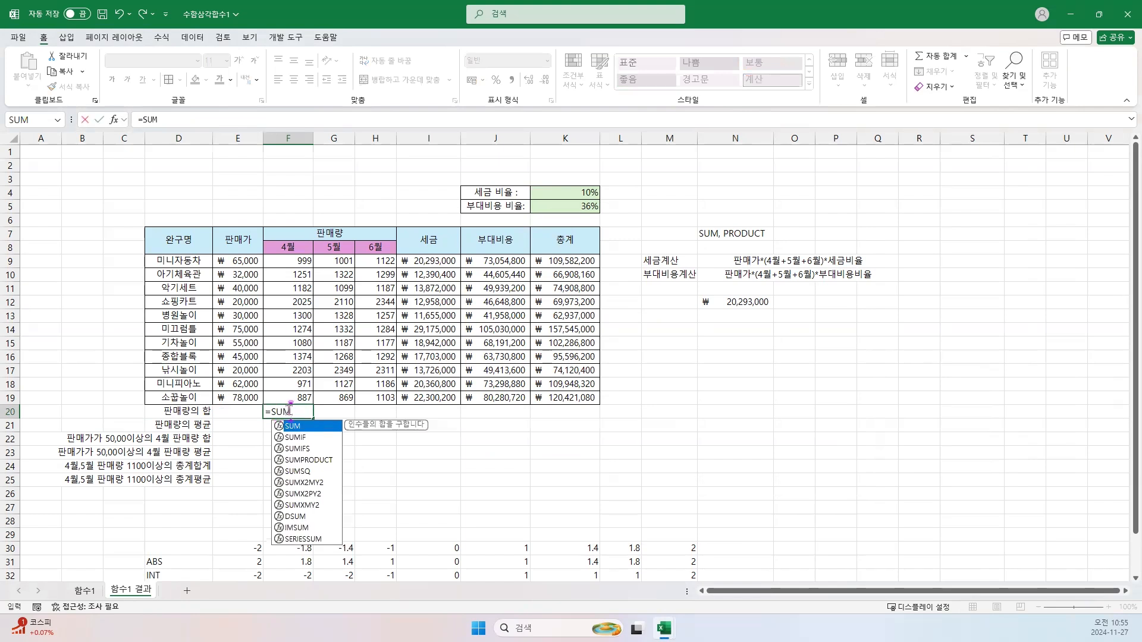
pyautogui.write('(')
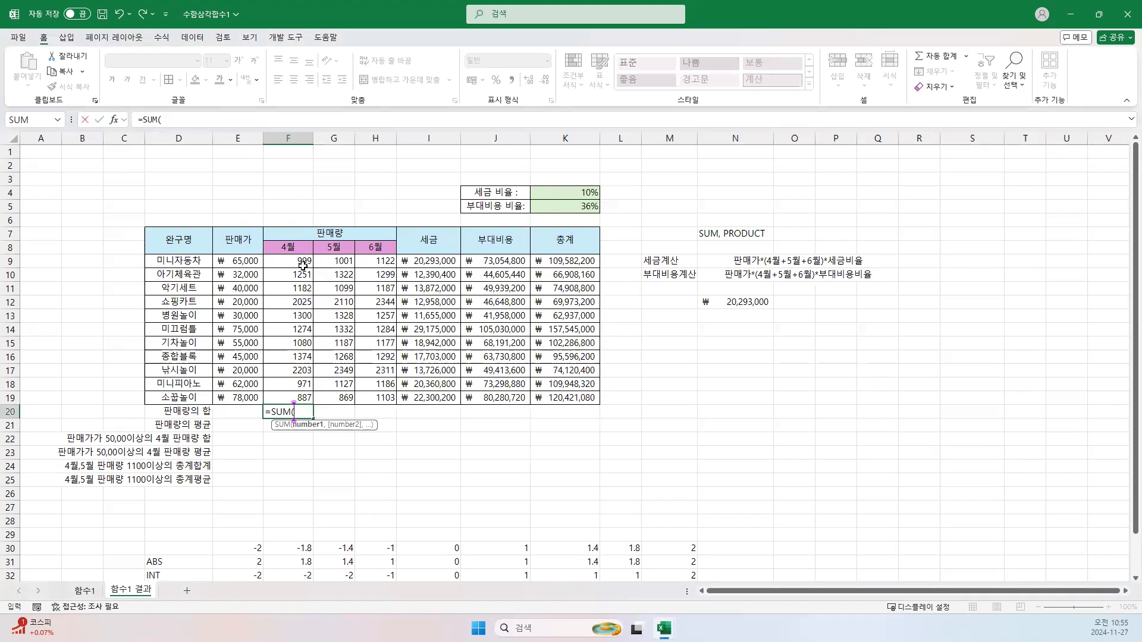
pyautogui.moveTo(303, 262); pyautogui.dragTo(301, 399)
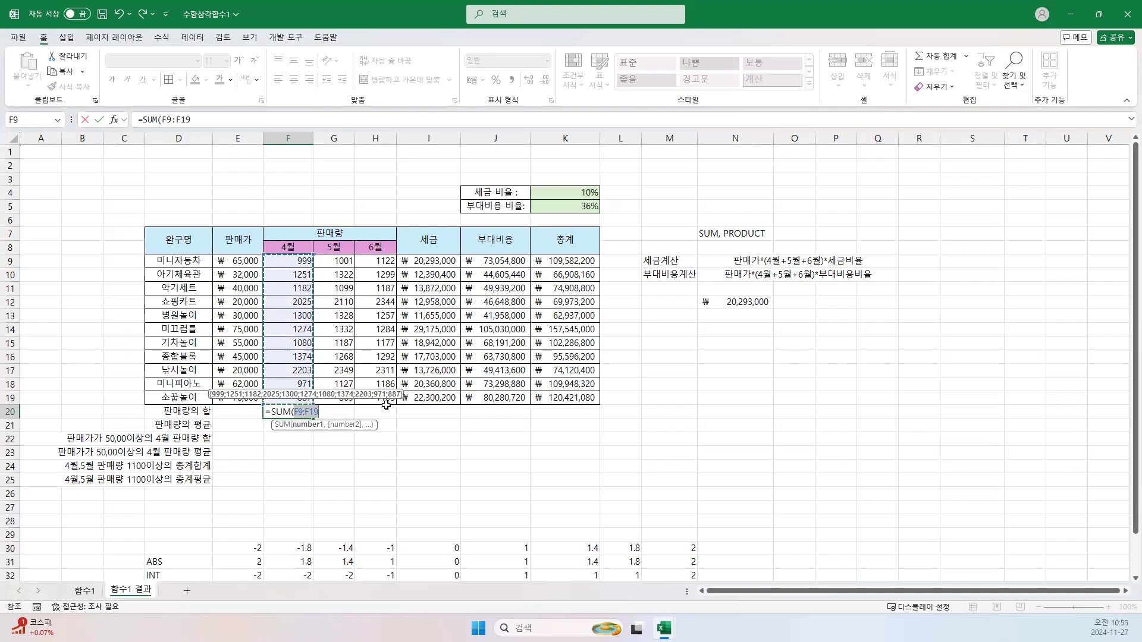
pyautogui.write(')')
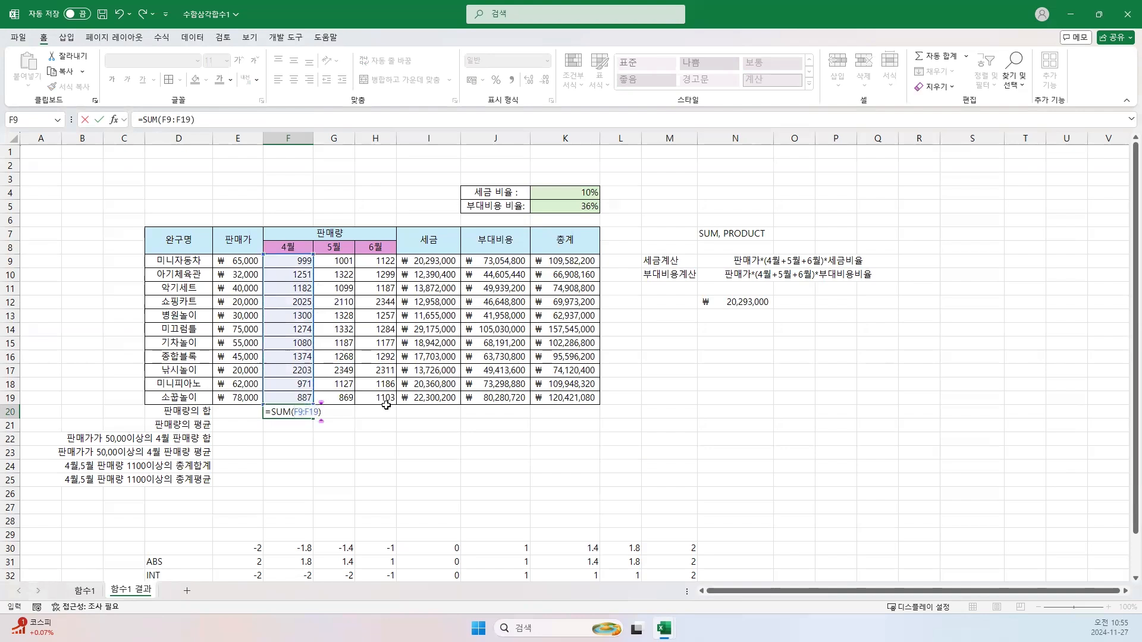
pyautogui.press('Return')
pyautogui.click(308, 416)
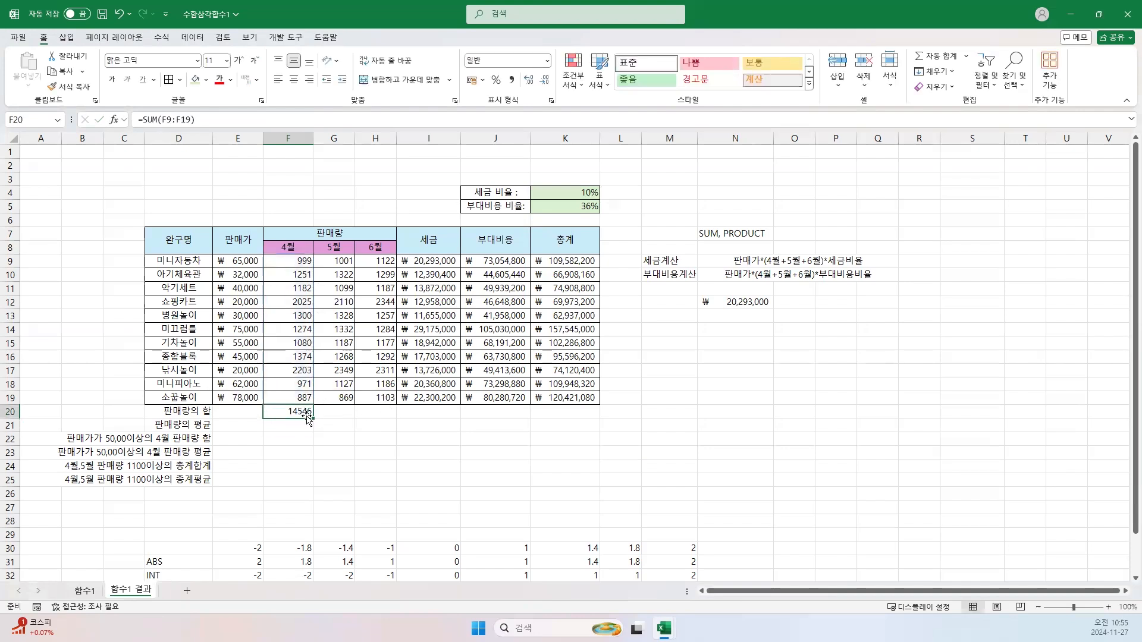
pyautogui.moveTo(314, 418); pyautogui.dragTo(390, 420)
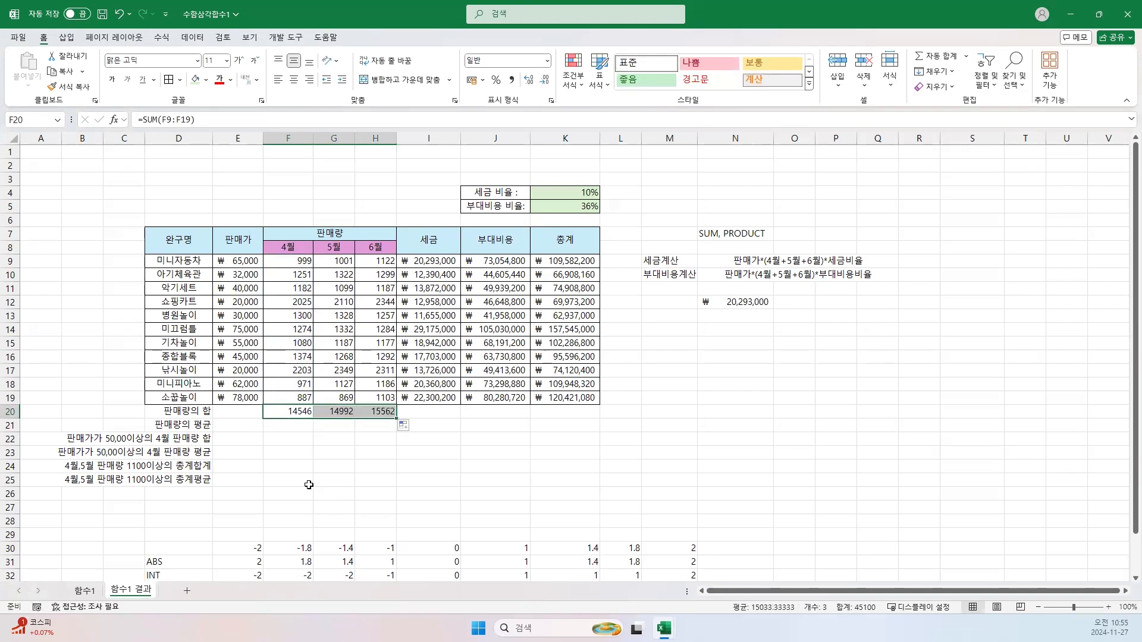
# Average the 4월 sales in F21 with =AVERAGE(F9:F19) and fill the formula across to H21.
pyautogui.click(292, 425)
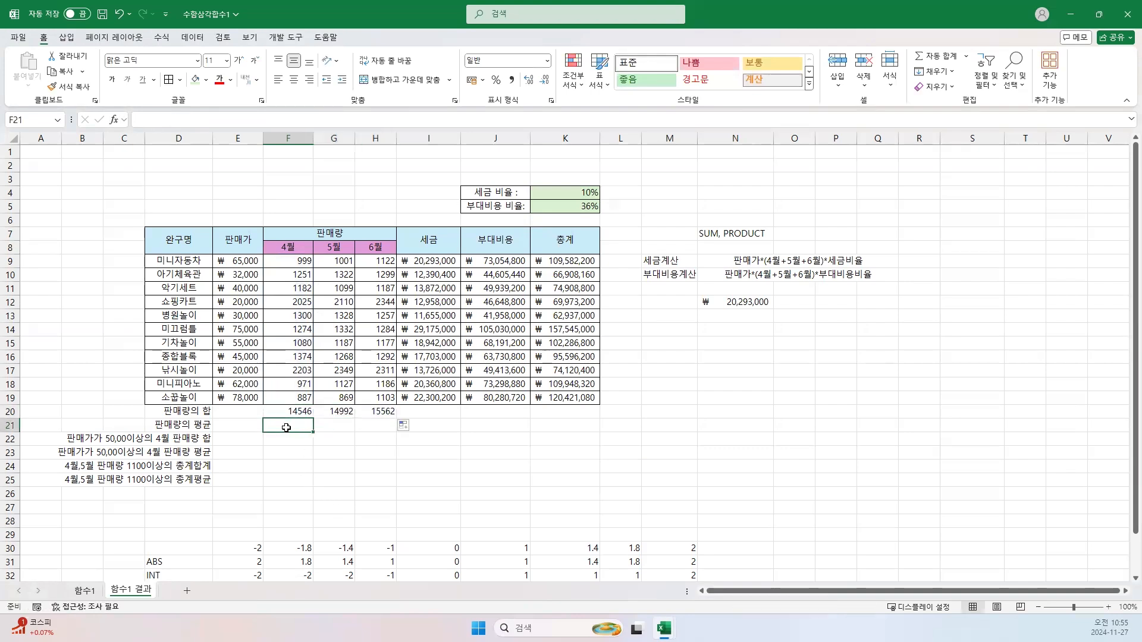
pyautogui.click(183, 118)
pyautogui.write('=AV')
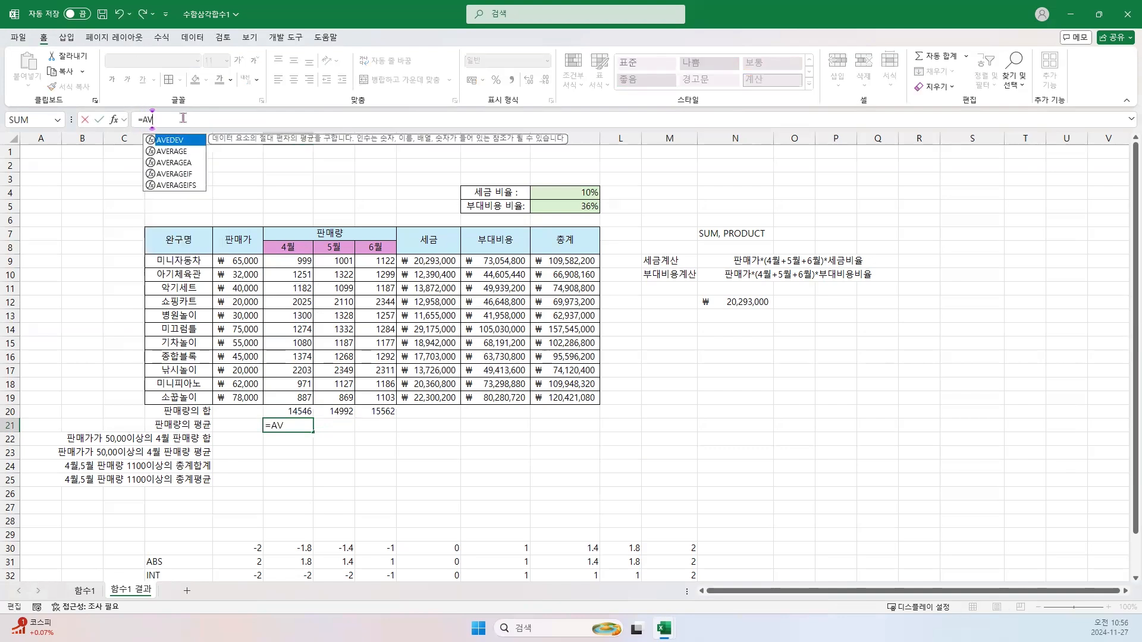
pyautogui.write('E')
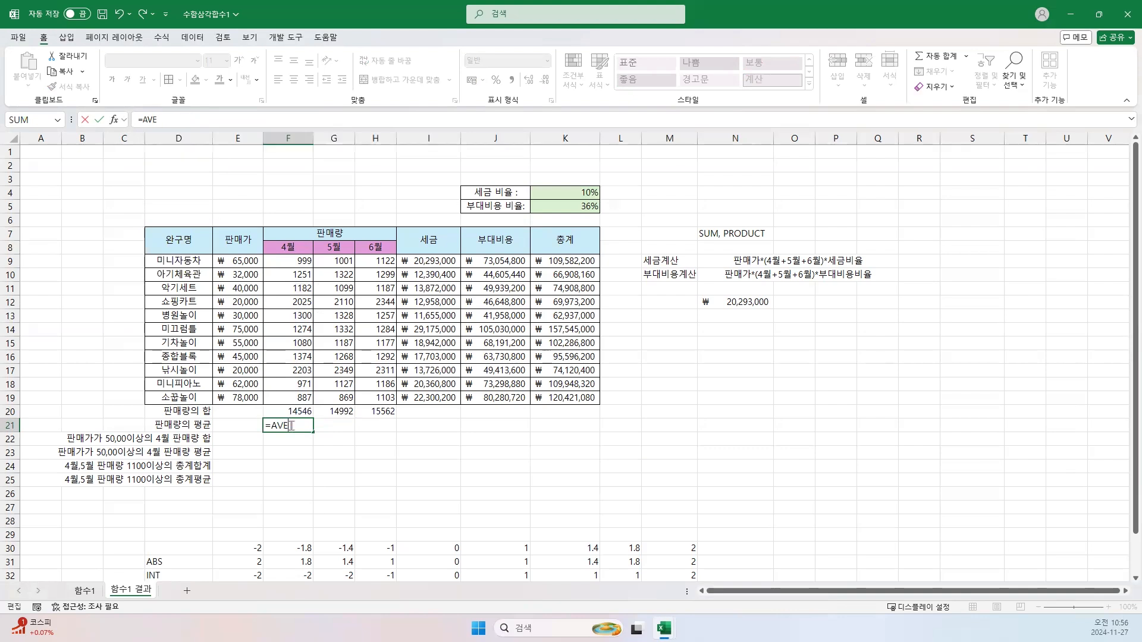
pyautogui.write('RA')
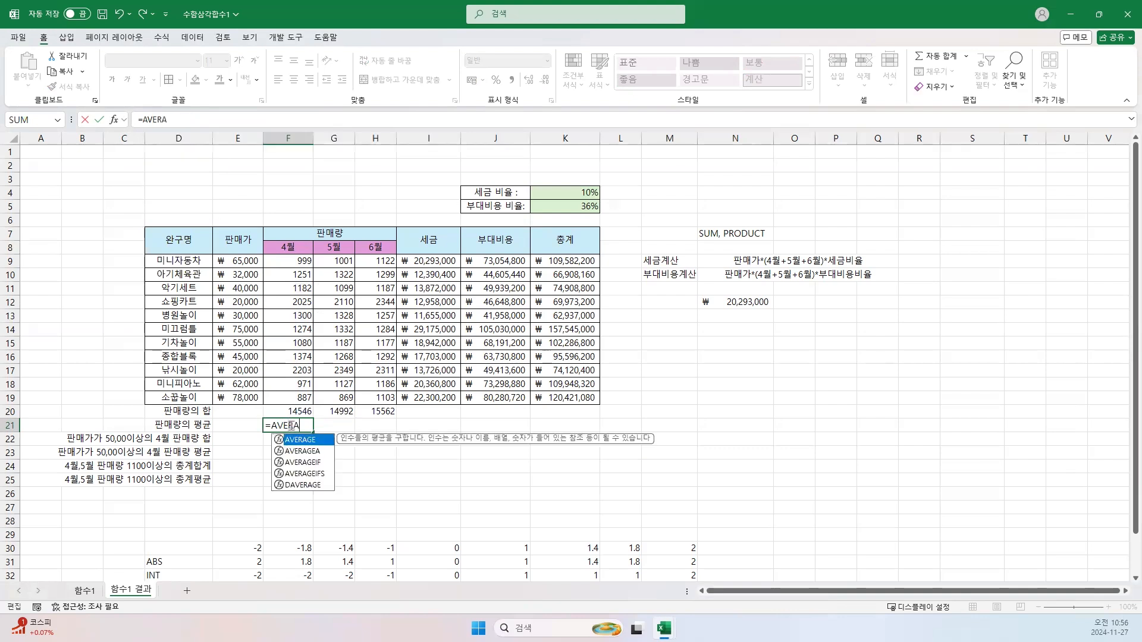
pyautogui.write('GE(')
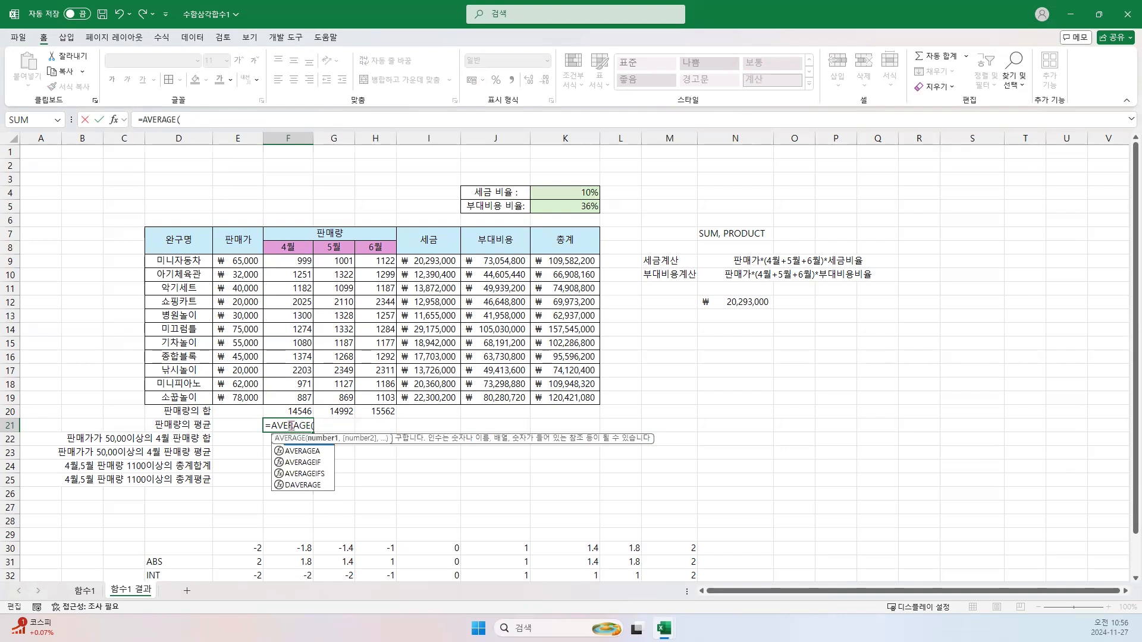
pyautogui.moveTo(296, 265); pyautogui.dragTo(298, 398)
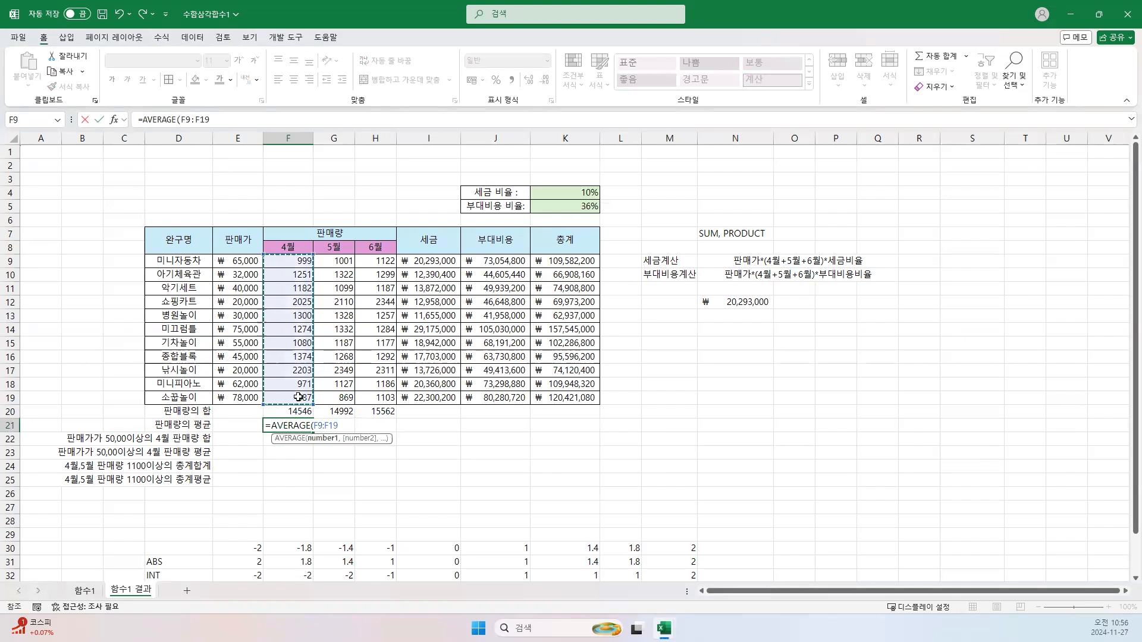
pyautogui.write(')')
pyautogui.press('Return')
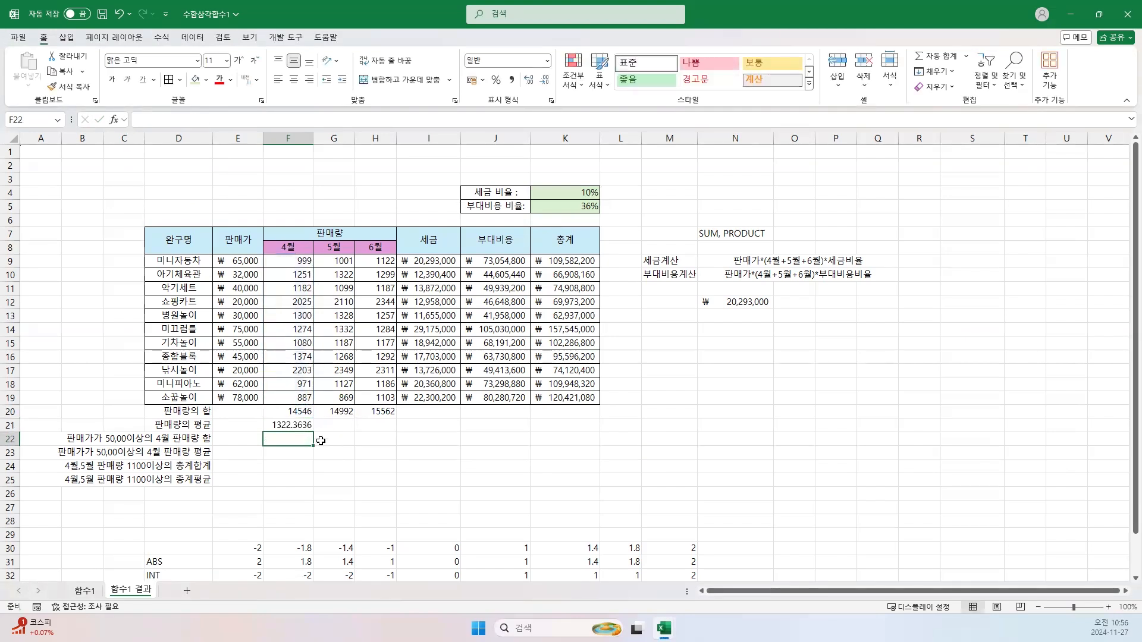
pyautogui.click(298, 425)
pyautogui.moveTo(317, 433); pyautogui.dragTo(390, 429)
# Examine which 판매가 prices are 50,000 or more and which 4월 sales quantities belong to them.
pyautogui.moveTo(355, 497); pyautogui.dragTo(355, 496)
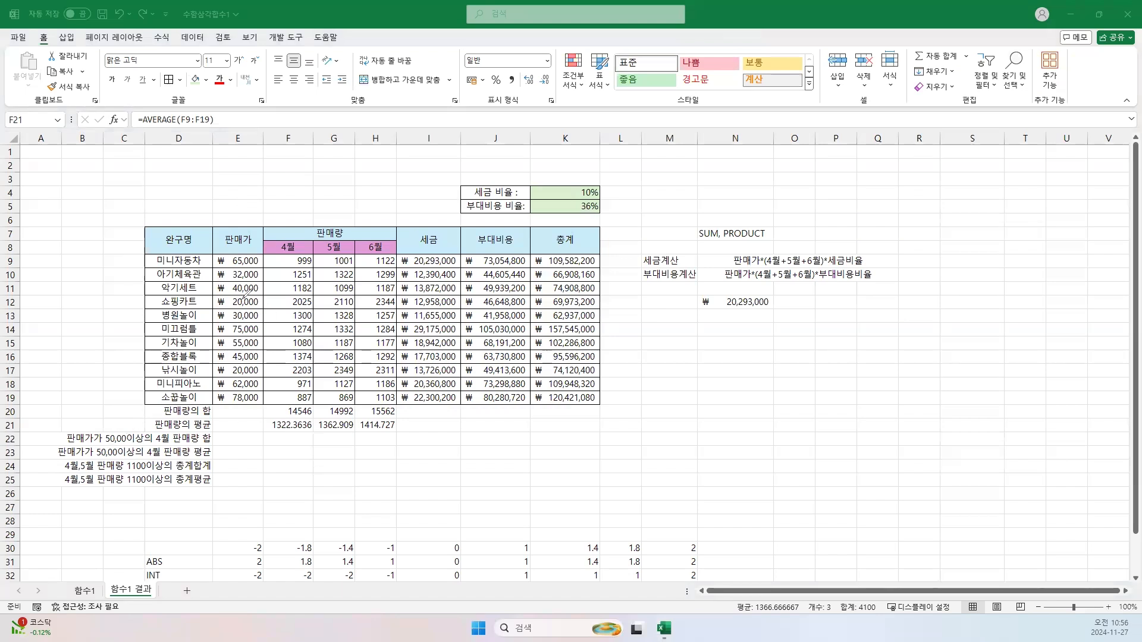
pyautogui.moveTo(231, 267); pyautogui.dragTo(263, 269)
pyautogui.moveTo(233, 336); pyautogui.dragTo(262, 336)
pyautogui.moveTo(236, 350); pyautogui.dragTo(262, 351)
pyautogui.moveTo(230, 390)
pyautogui.mouseDown()
pyautogui.moveTo(263, 390)
pyautogui.moveTo(250, 402)
pyautogui.moveTo(263, 402)
pyautogui.mouseUp()
pyautogui.moveTo(285, 269); pyautogui.dragTo(317, 261)
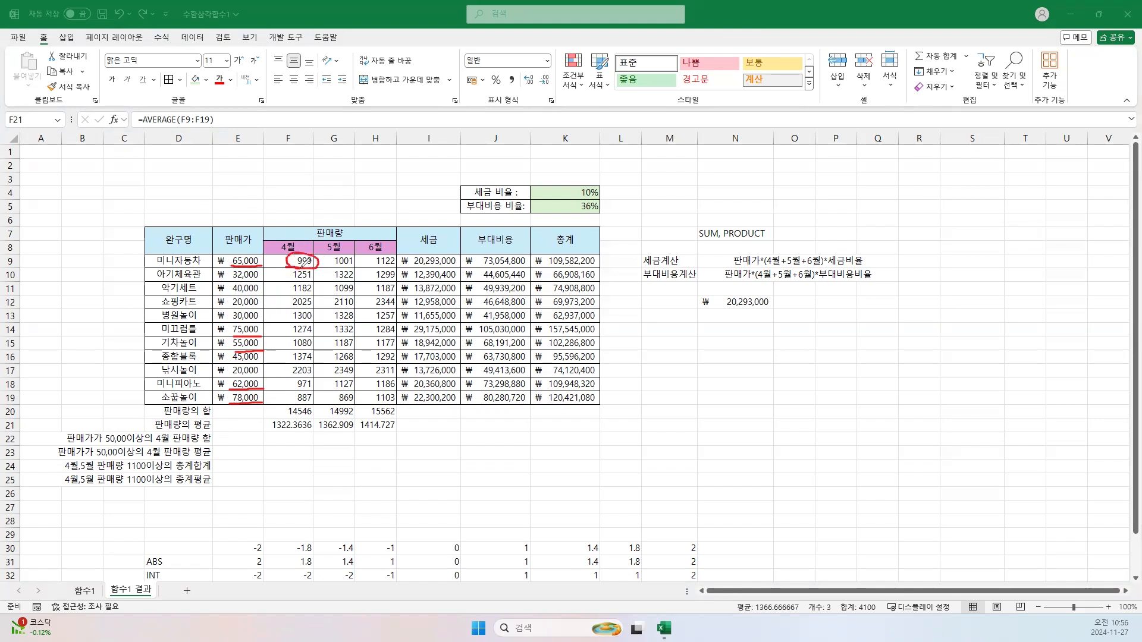
pyautogui.moveTo(297, 337)
pyautogui.mouseDown()
pyautogui.moveTo(318, 331)
pyautogui.moveTo(298, 323)
pyautogui.moveTo(302, 333)
pyautogui.mouseUp()
pyautogui.moveTo(315, 271)
pyautogui.mouseDown()
pyautogui.moveTo(316, 318)
pyautogui.moveTo(322, 299)
pyautogui.mouseUp()
pyautogui.moveTo(315, 347)
pyautogui.mouseDown()
pyautogui.moveTo(307, 335)
pyautogui.moveTo(320, 351)
pyautogui.moveTo(331, 339)
pyautogui.mouseUp()
pyautogui.moveTo(326, 334)
pyautogui.mouseDown()
pyautogui.moveTo(331, 383)
pyautogui.moveTo(309, 403)
pyautogui.moveTo(313, 384)
pyautogui.moveTo(290, 386)
pyautogui.moveTo(316, 400)
pyautogui.moveTo(313, 383)
pyautogui.moveTo(310, 397)
pyautogui.mouseUp()
pyautogui.moveTo(314, 382)
pyautogui.mouseDown()
pyautogui.moveTo(327, 383)
pyautogui.moveTo(322, 392)
pyautogui.mouseUp()
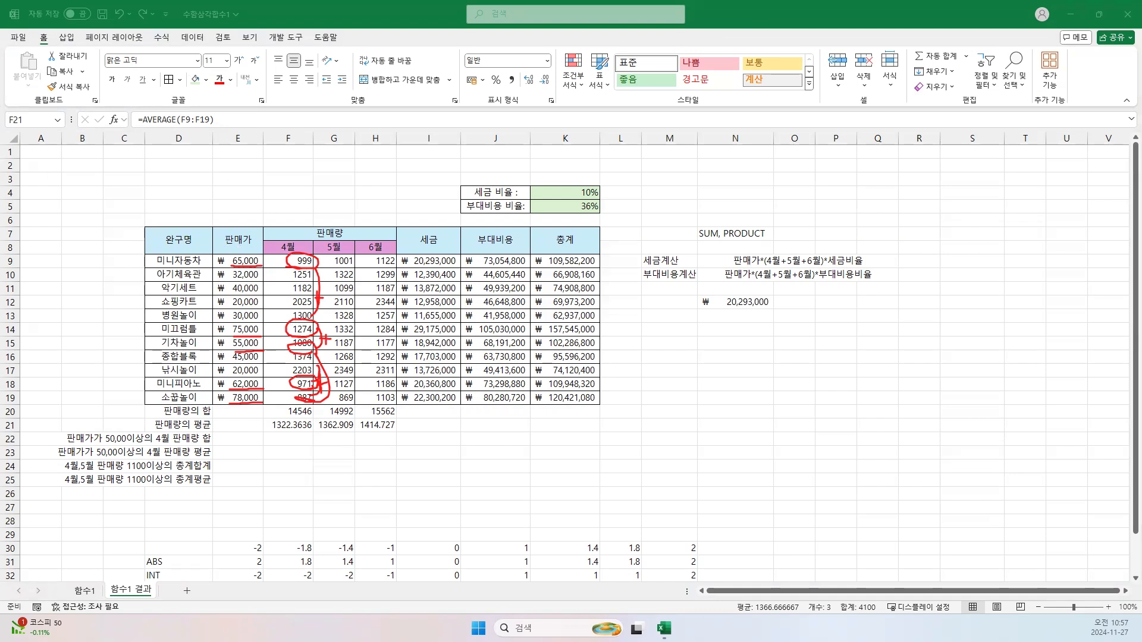
pyautogui.press('e')
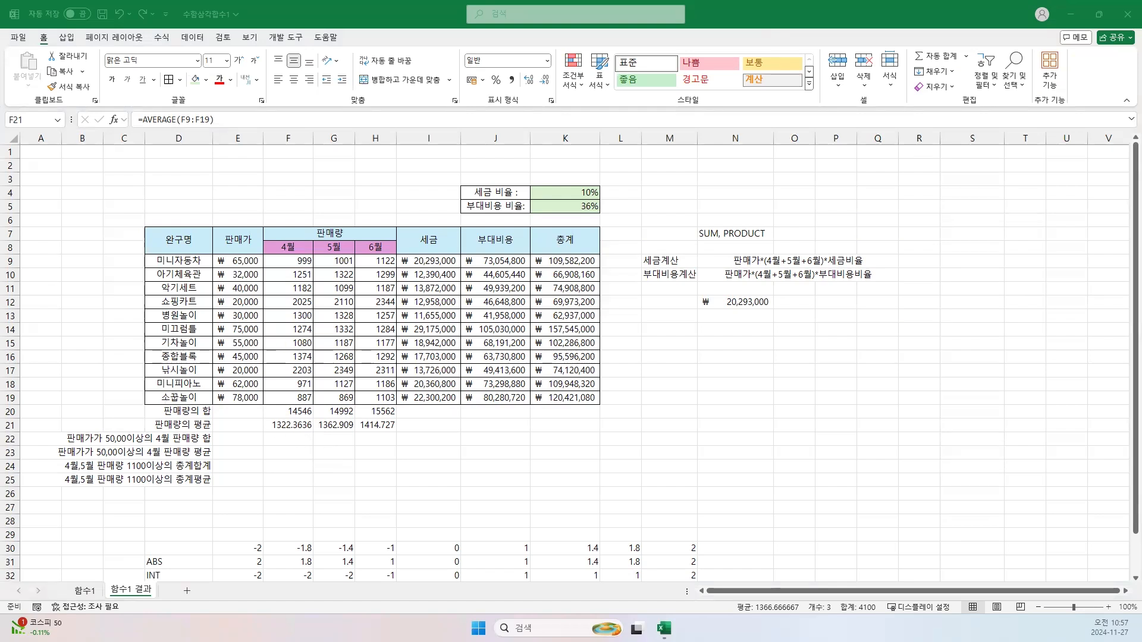
# Start a SUMIF formula in F22 and open its function arguments dialog, placed clear of the 판매가 and 판매량 columns.
pyautogui.click(296, 437)
pyautogui.click(290, 437)
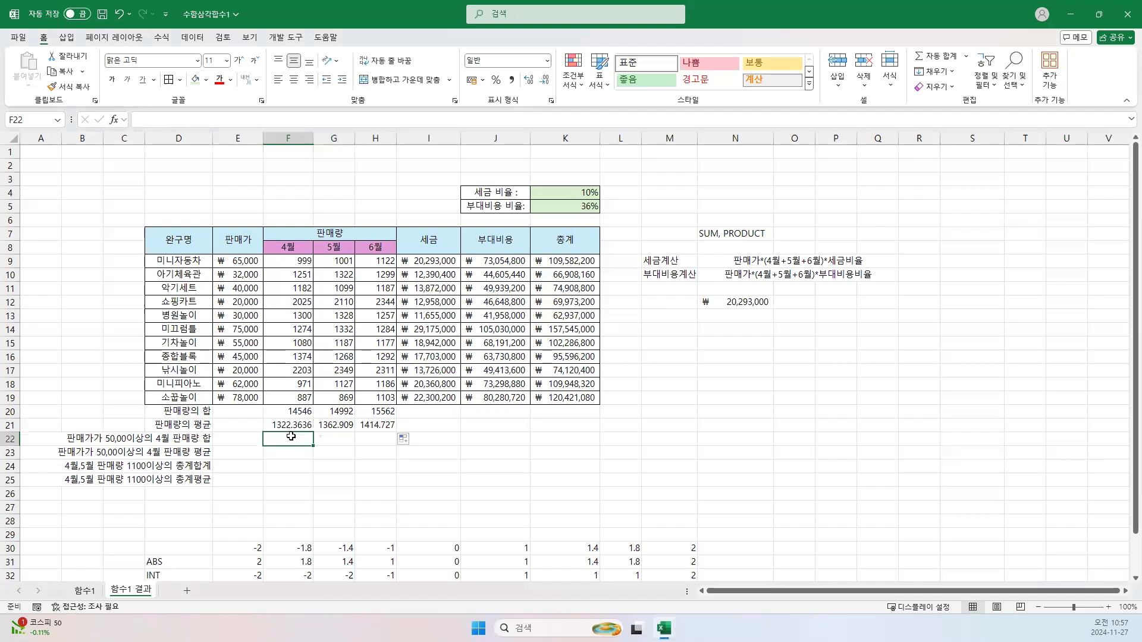
pyautogui.write('=SUM')
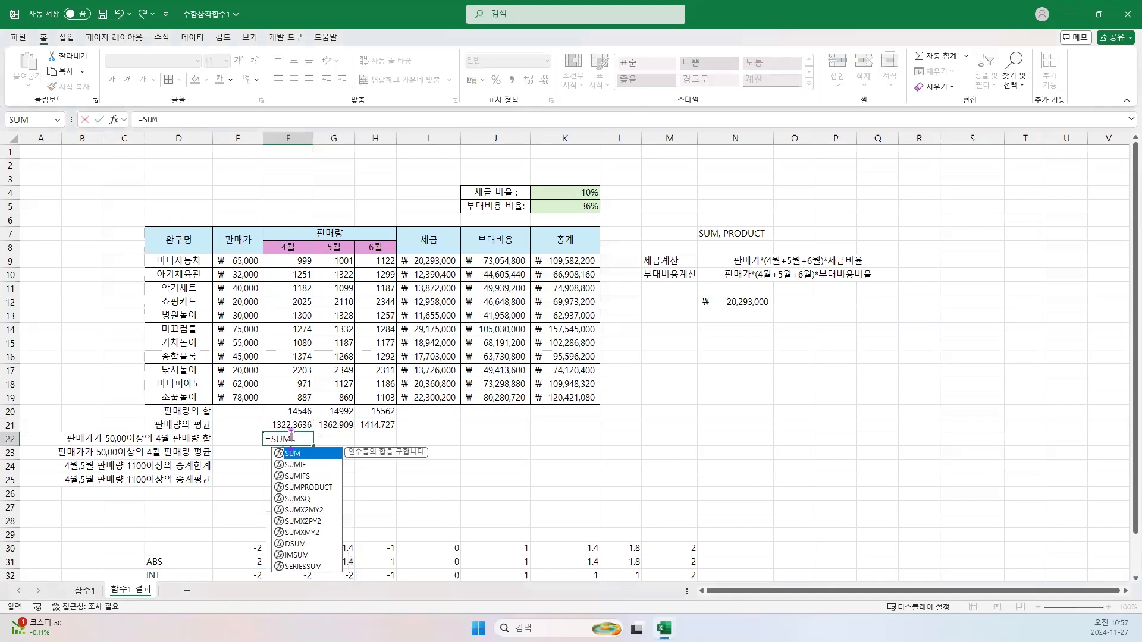
pyautogui.write('(')
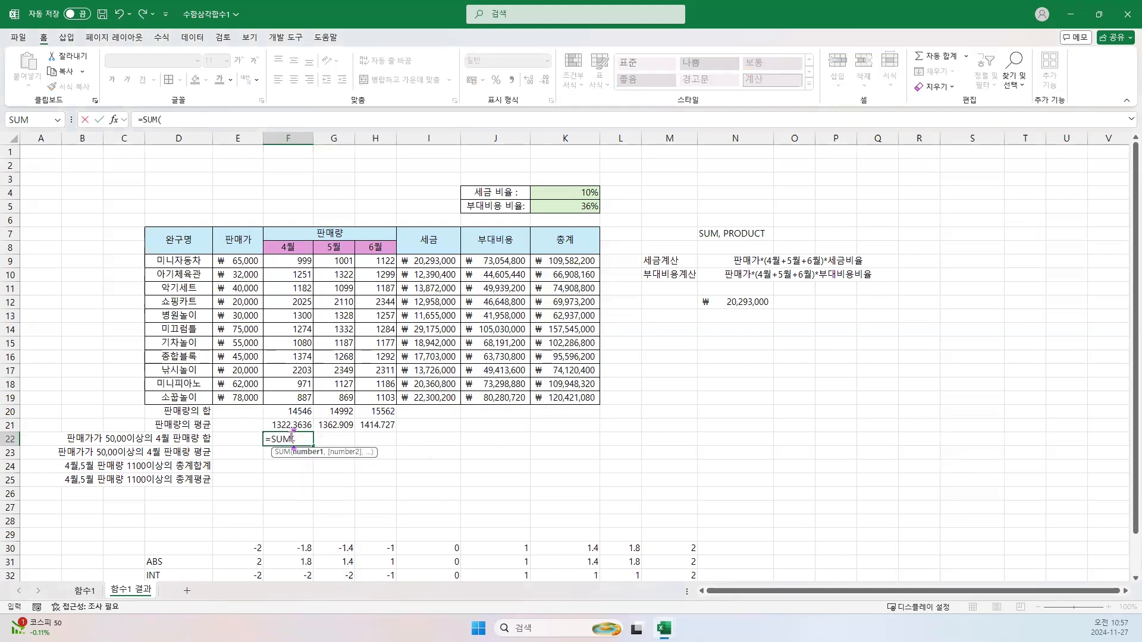
pyautogui.press('BackSpace')
pyautogui.write('IF')
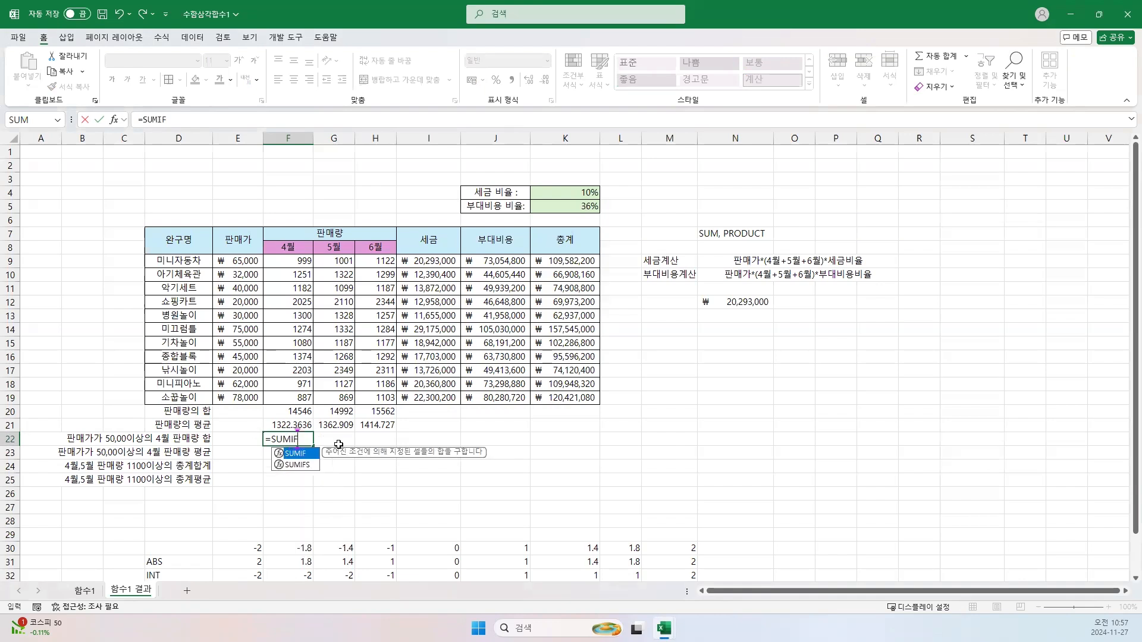
pyautogui.write('(')
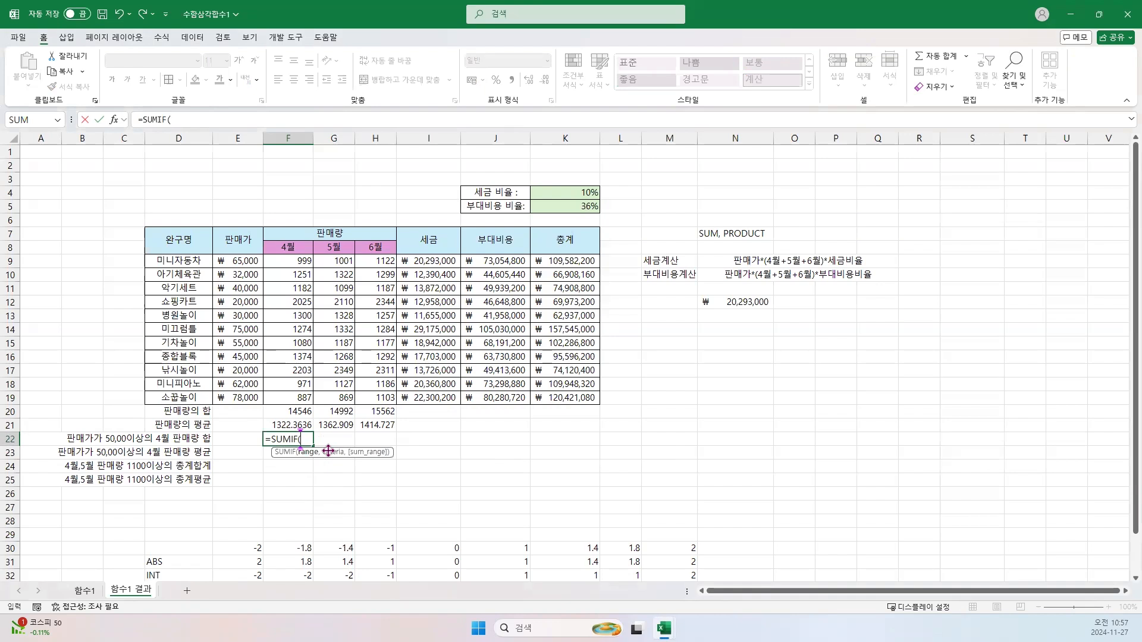
pyautogui.click(113, 119)
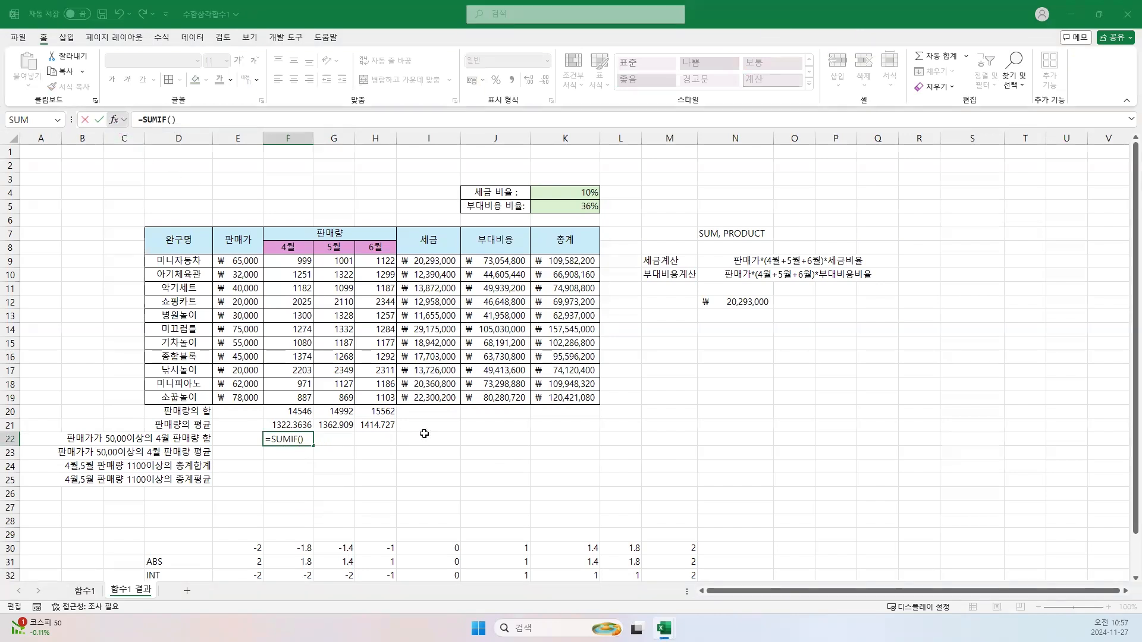
pyautogui.moveTo(626, 340); pyautogui.dragTo(544, 288)
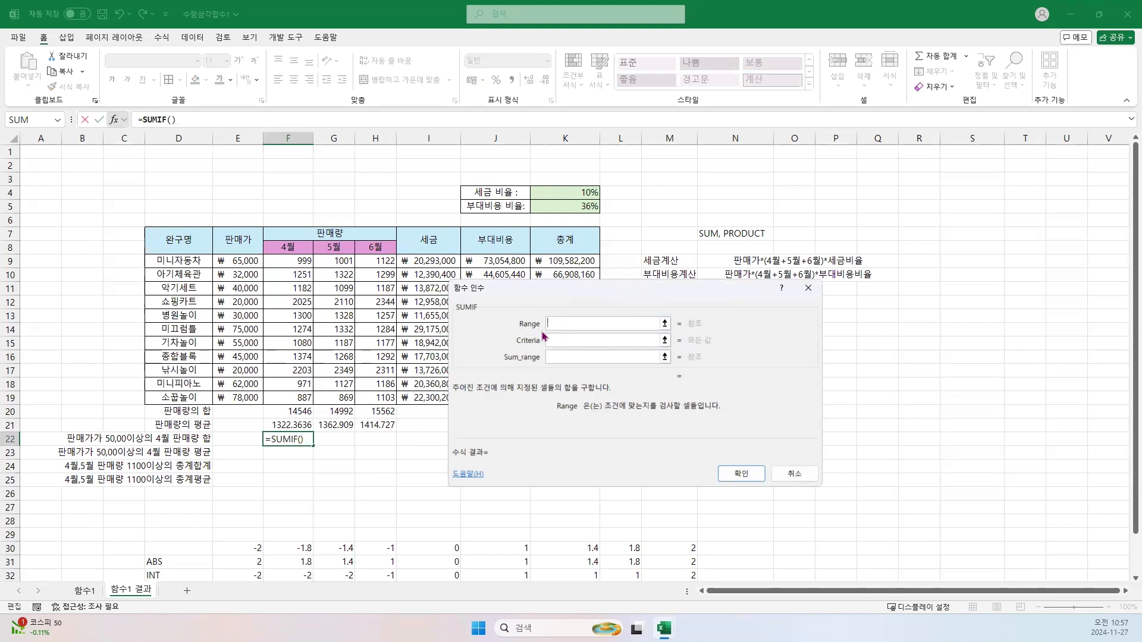
# Label the SUMIF arguments with the placeholder texts 범위 for Range, 조건 for Criteria and 합의 범위 for Sum_range.
pyautogui.write('범우')
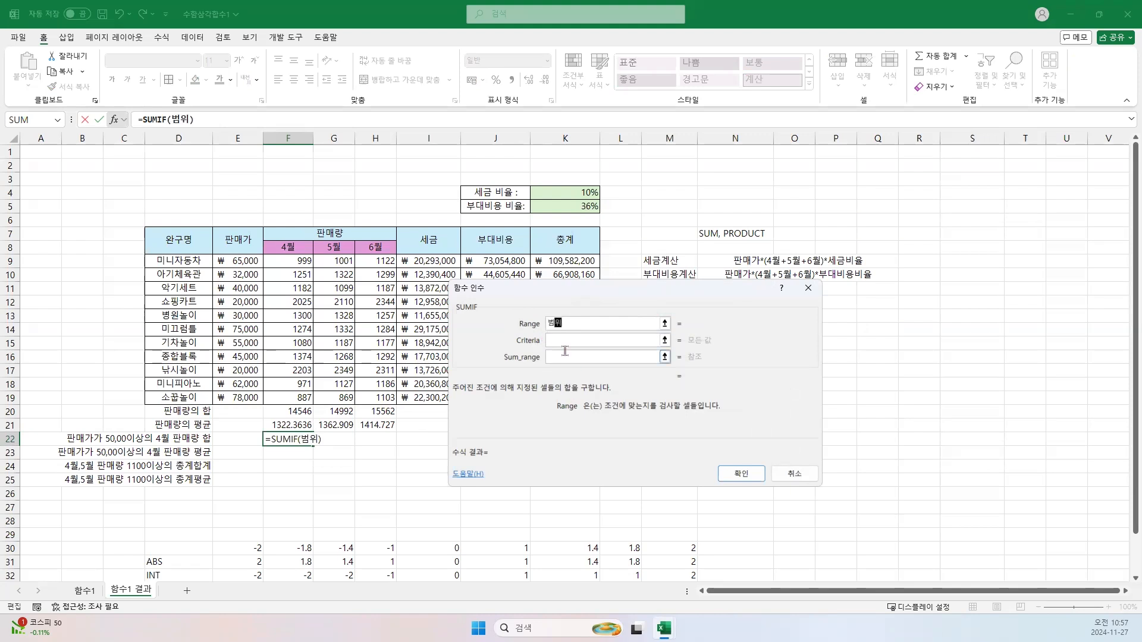
pyautogui.click(552, 339)
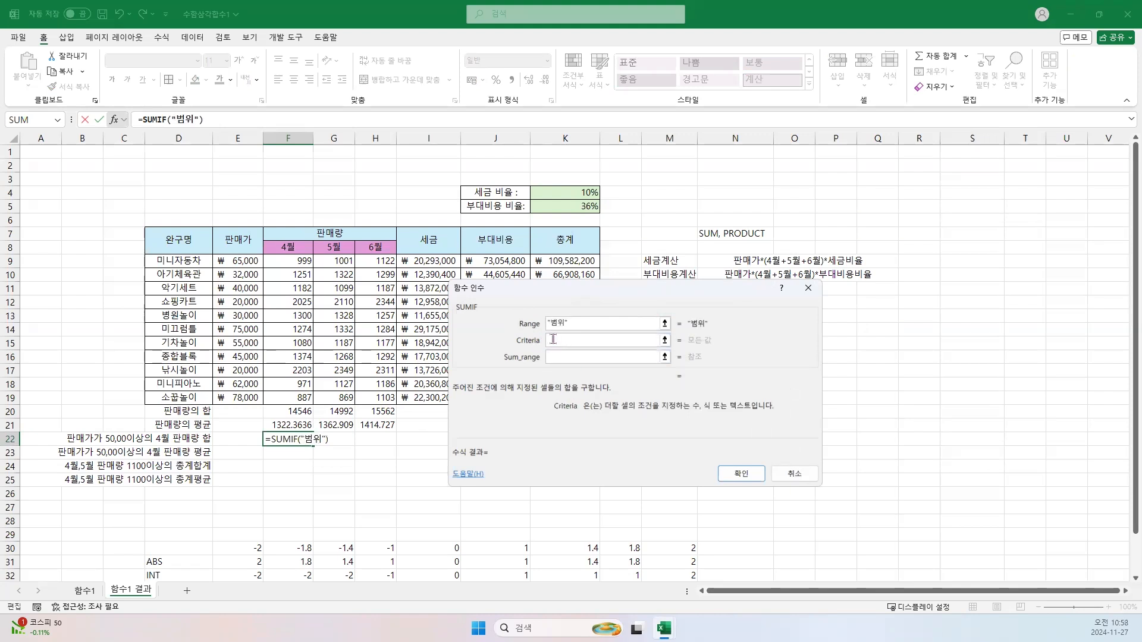
pyautogui.write('조건')
pyautogui.click(561, 359)
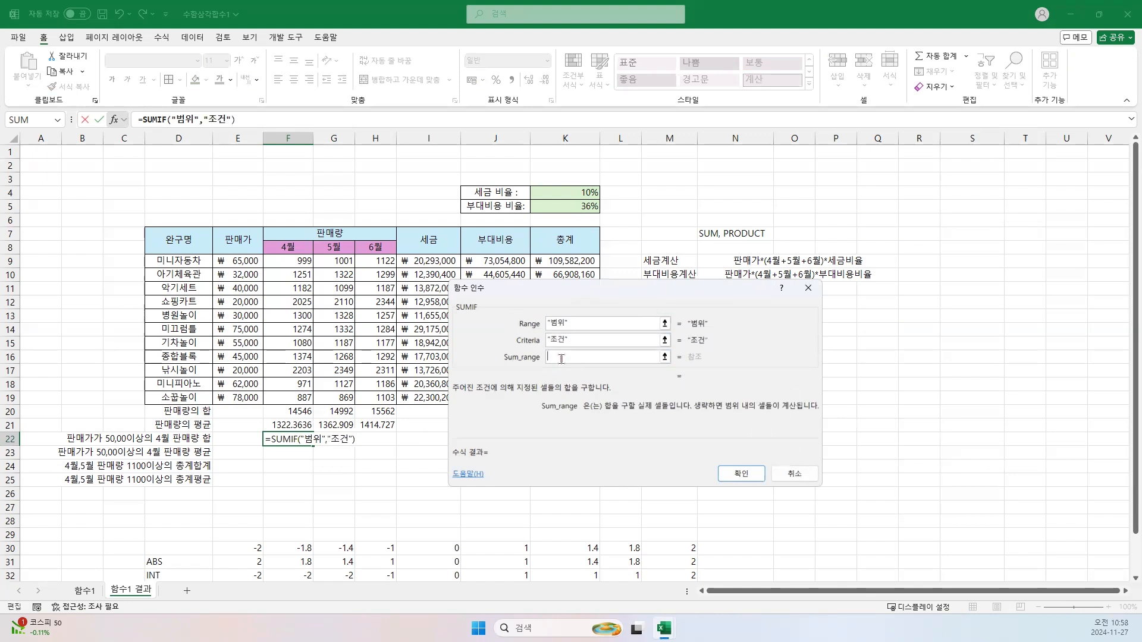
pyautogui.write('합의 범위')
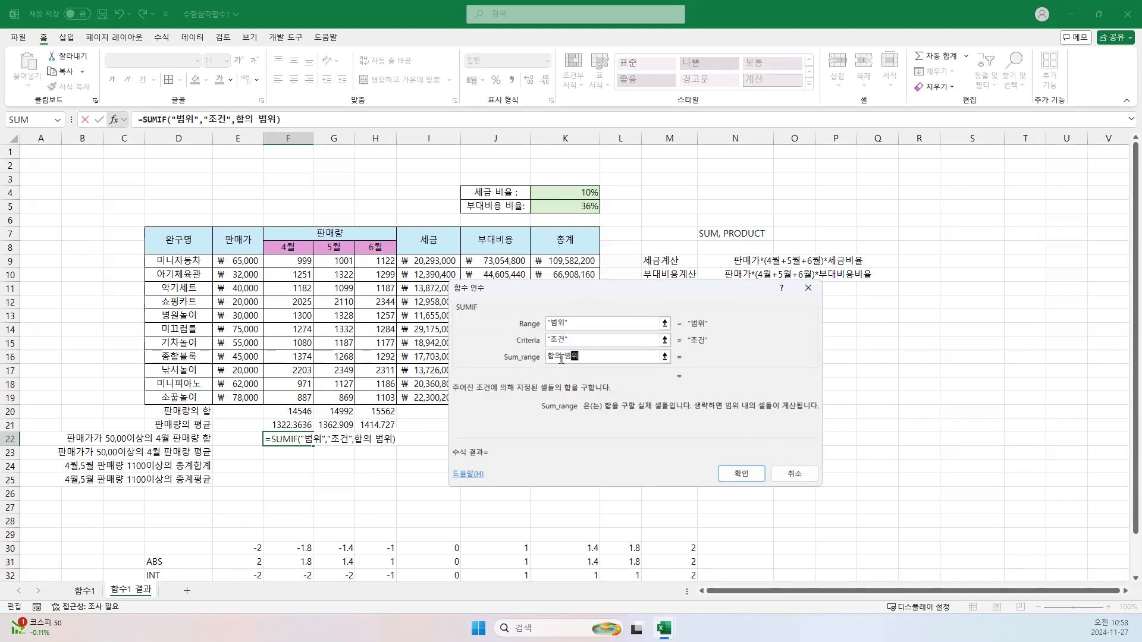
# Change the Range placeholder to 조건범위 and highlight the three SUMIF argument descriptions one after another.
pyautogui.click(568, 322)
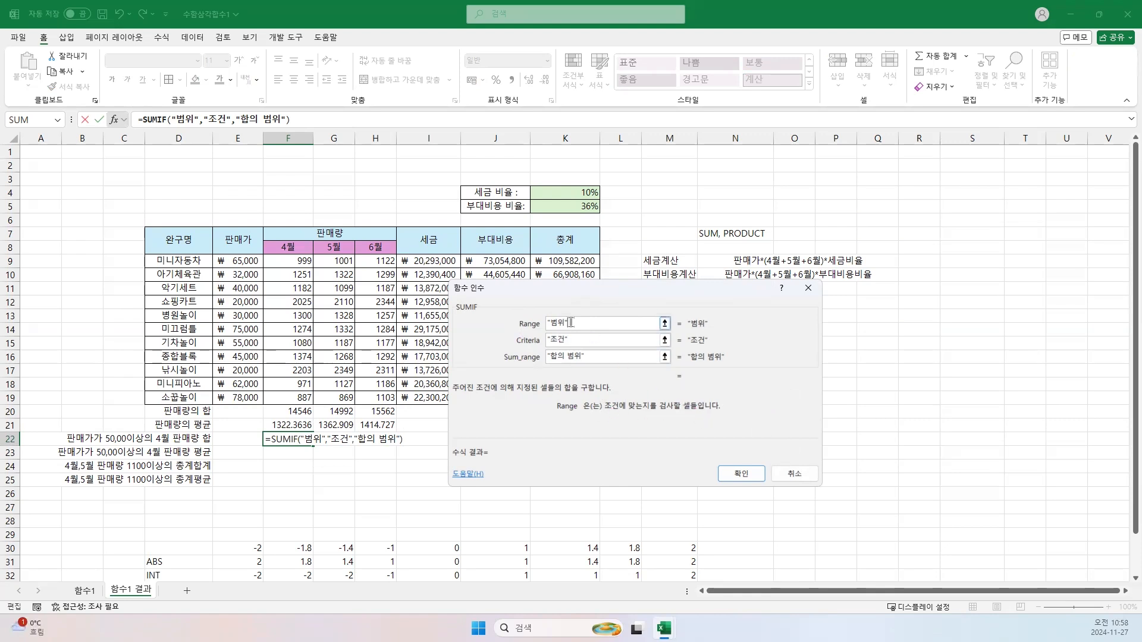
pyautogui.click(551, 324)
pyautogui.write('저건')
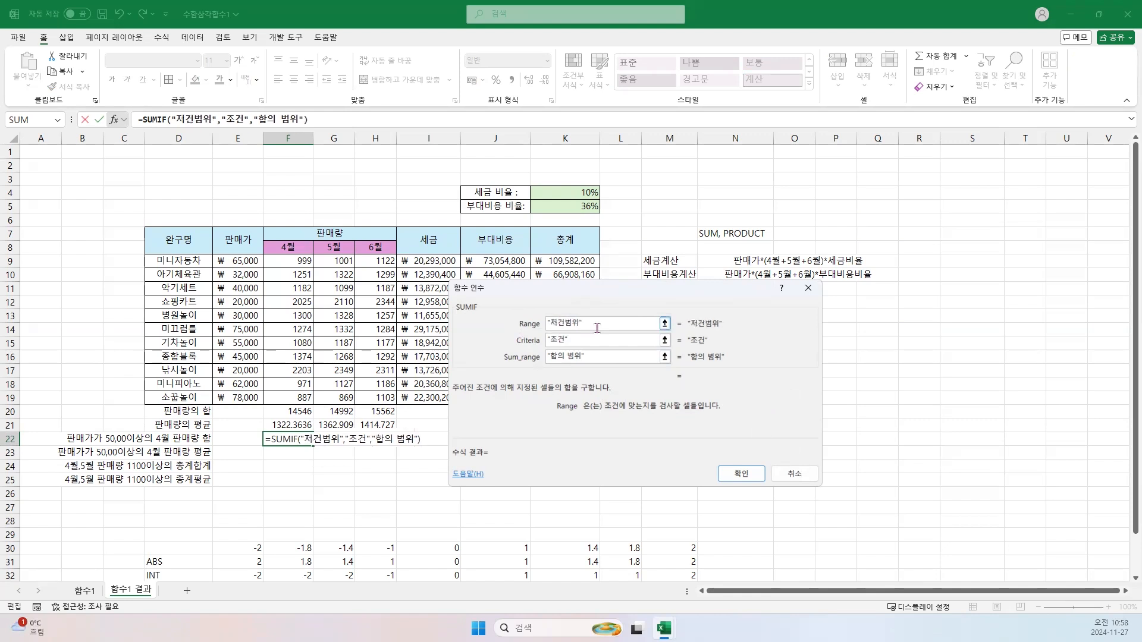
pyautogui.press('BackSpace')
pyautogui.press('BackSpace')
pyautogui.press('BackSpace')
pyautogui.press('BackSpace')
pyautogui.write('조건')
pyautogui.click(601, 335)
pyautogui.moveTo(597, 322); pyautogui.dragTo(490, 321)
pyautogui.moveTo(558, 339); pyautogui.dragTo(538, 324)
pyautogui.moveTo(590, 358); pyautogui.dragTo(540, 359)
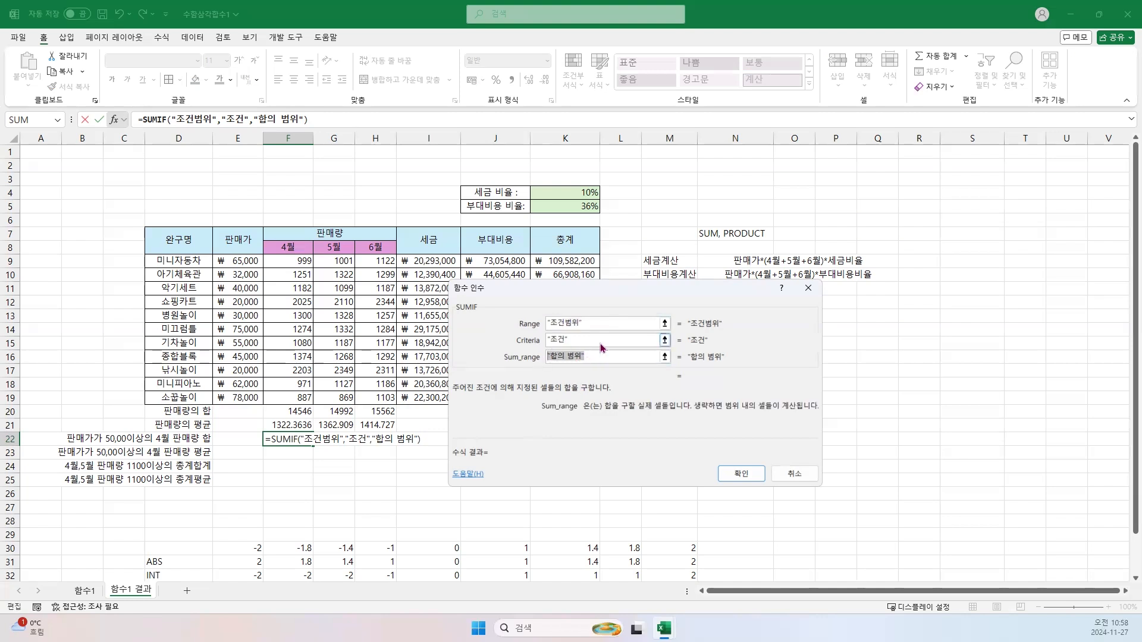
# Complete the F22 SUMIF with range E9:E19, criteria >=50000 and sum range F9:F19, and fill it across to H22.
pyautogui.moveTo(592, 324); pyautogui.dragTo(544, 323)
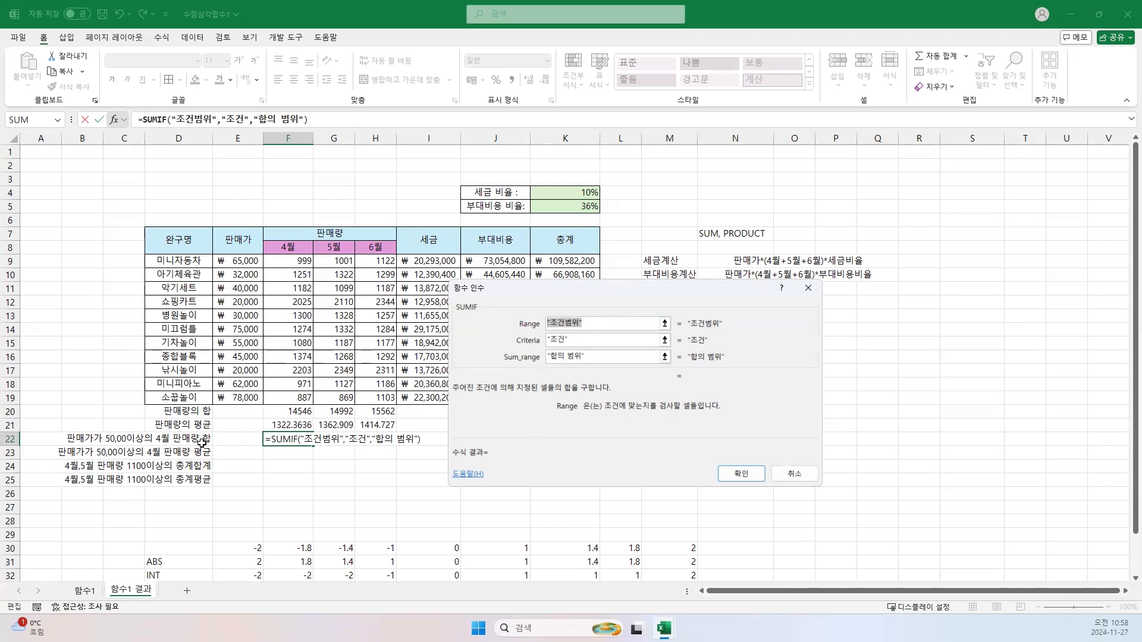
pyautogui.moveTo(244, 261); pyautogui.dragTo(245, 398)
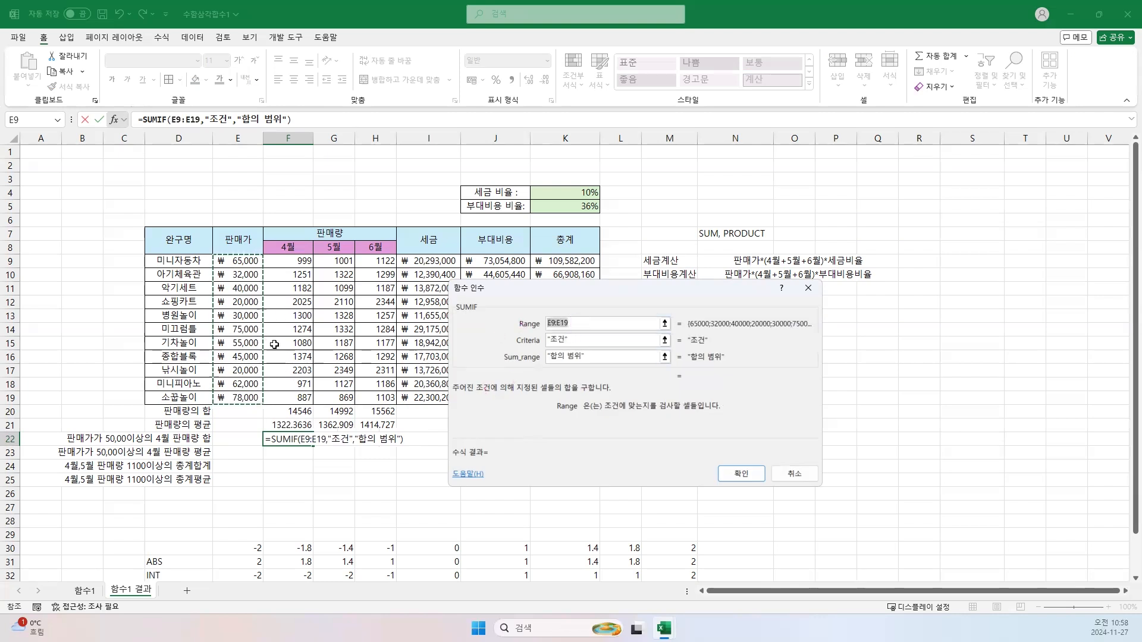
pyautogui.press('Tab')
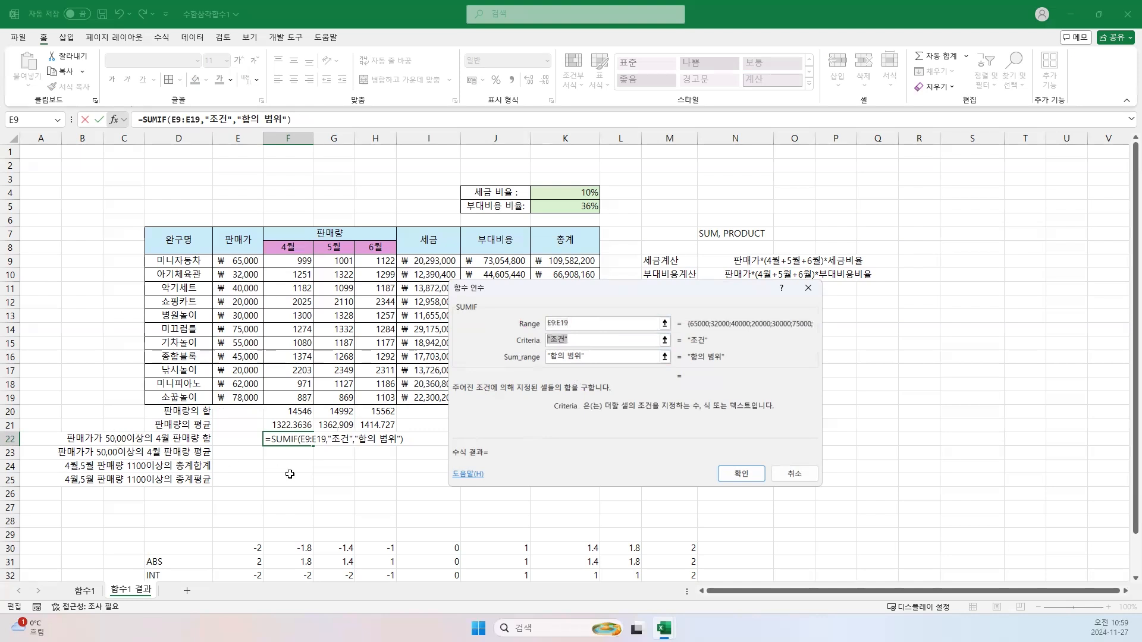
pyautogui.write('>=')
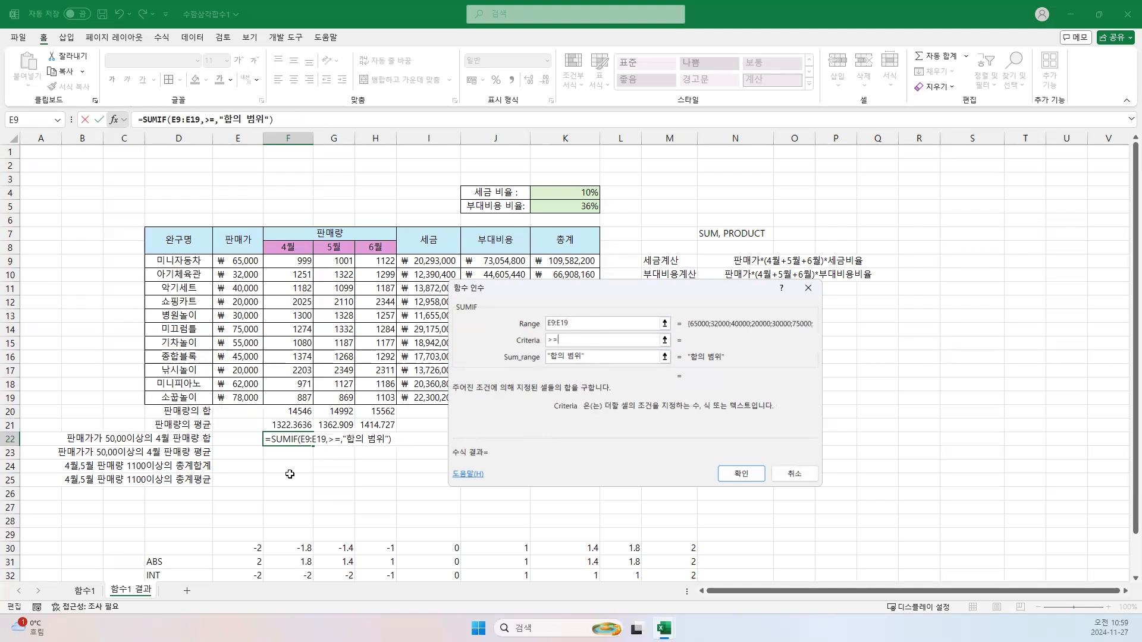
pyautogui.write('50000')
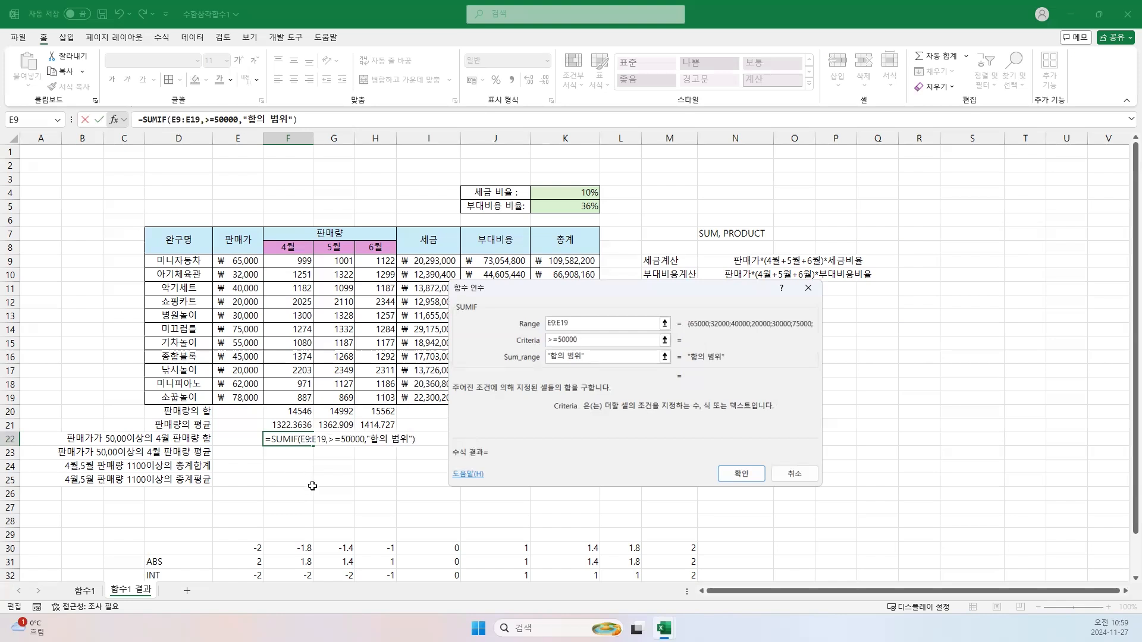
pyautogui.click(575, 359)
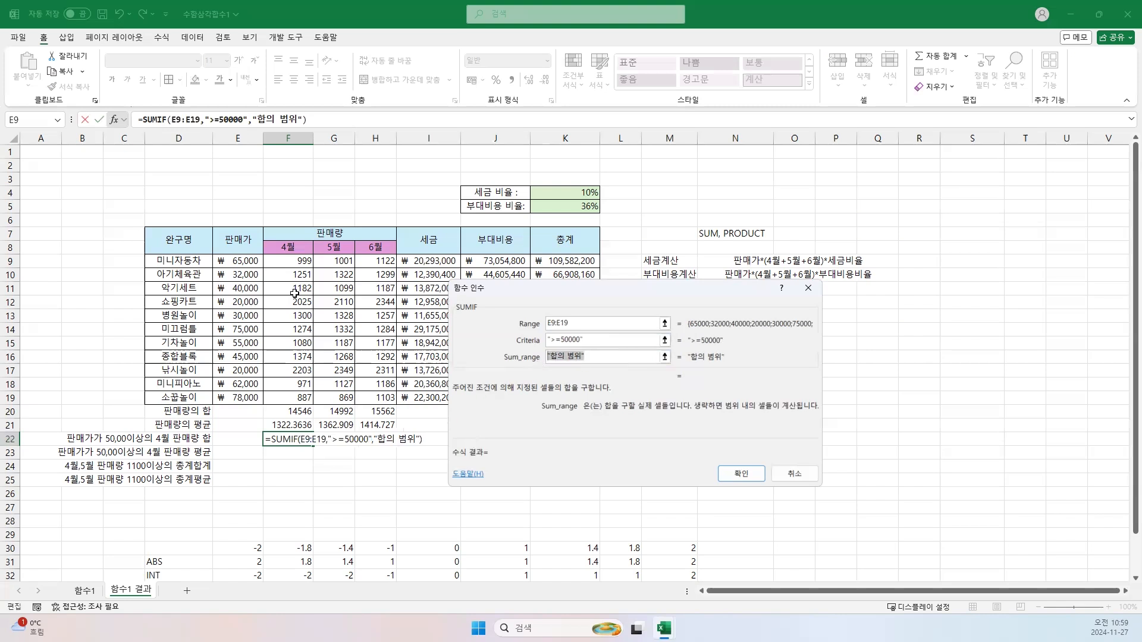
pyautogui.moveTo(295, 262); pyautogui.dragTo(294, 398)
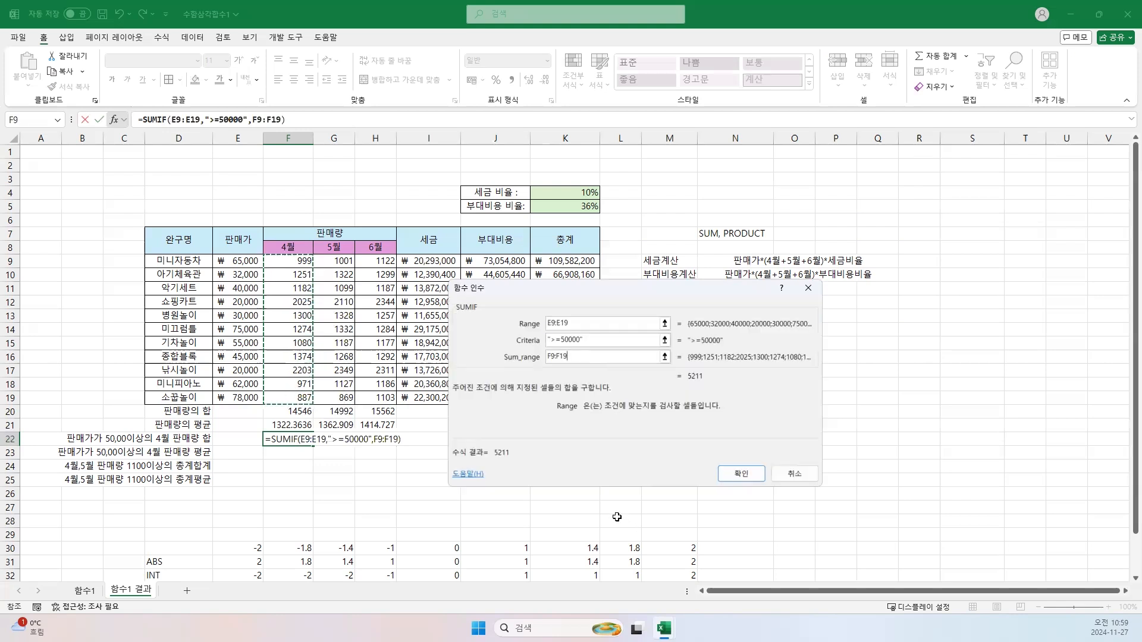
pyautogui.click(738, 473)
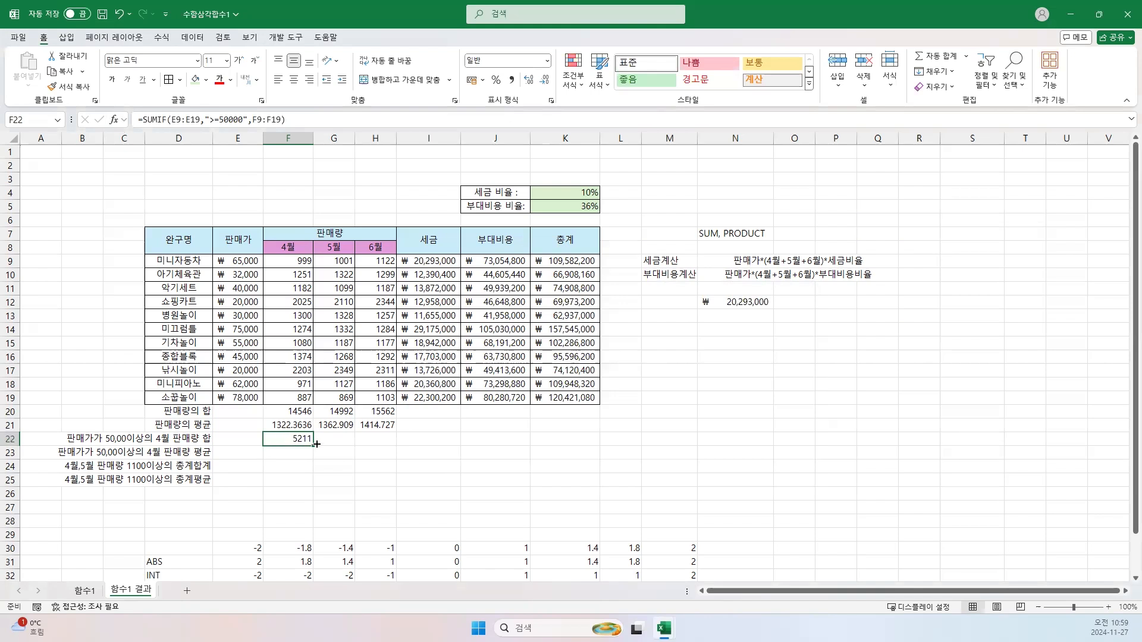
pyautogui.moveTo(312, 445); pyautogui.dragTo(348, 512)
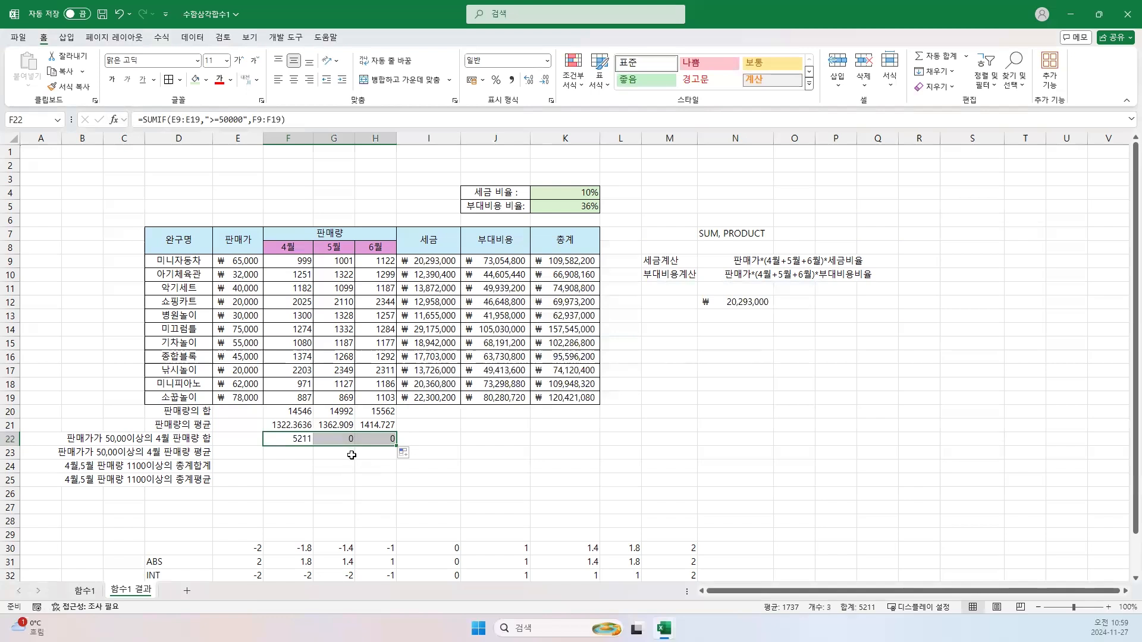
# Reopen the SUMIF arguments of F22 and outline the 판매가, 4월, 5월 and 6월 columns in red.
pyautogui.click(297, 440)
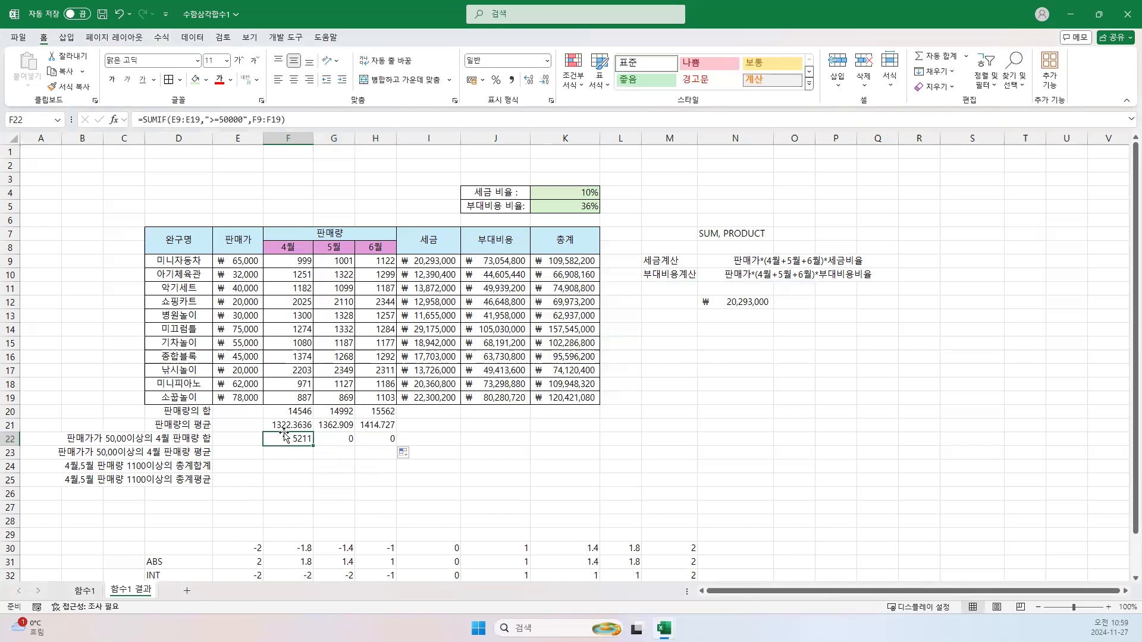
pyautogui.click(119, 122)
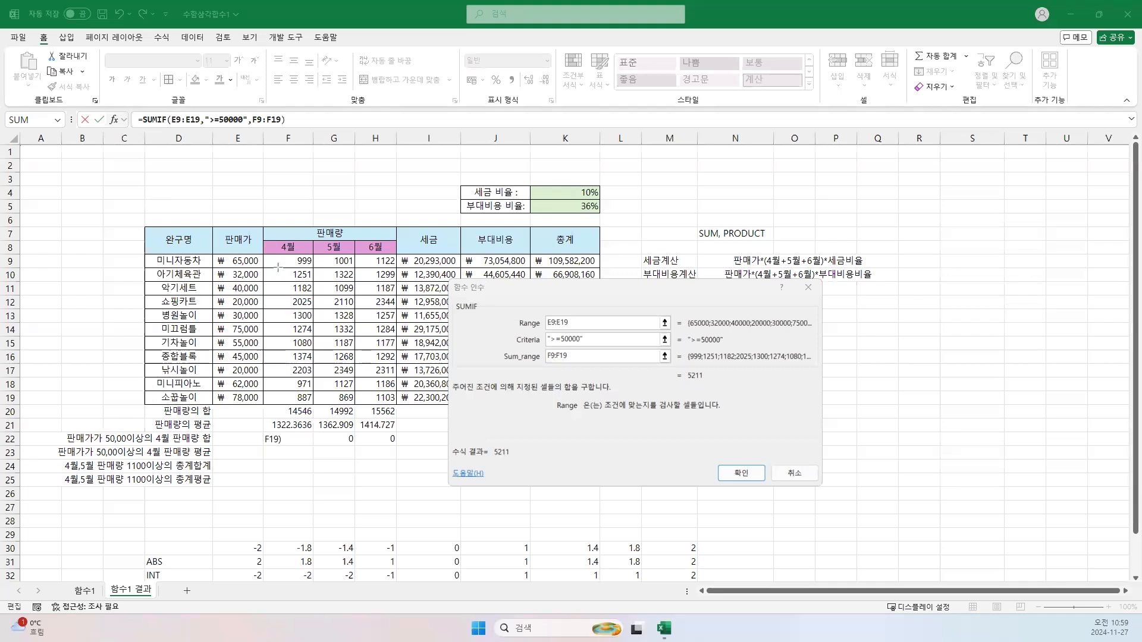
pyautogui.moveTo(269, 256); pyautogui.dragTo(311, 404)
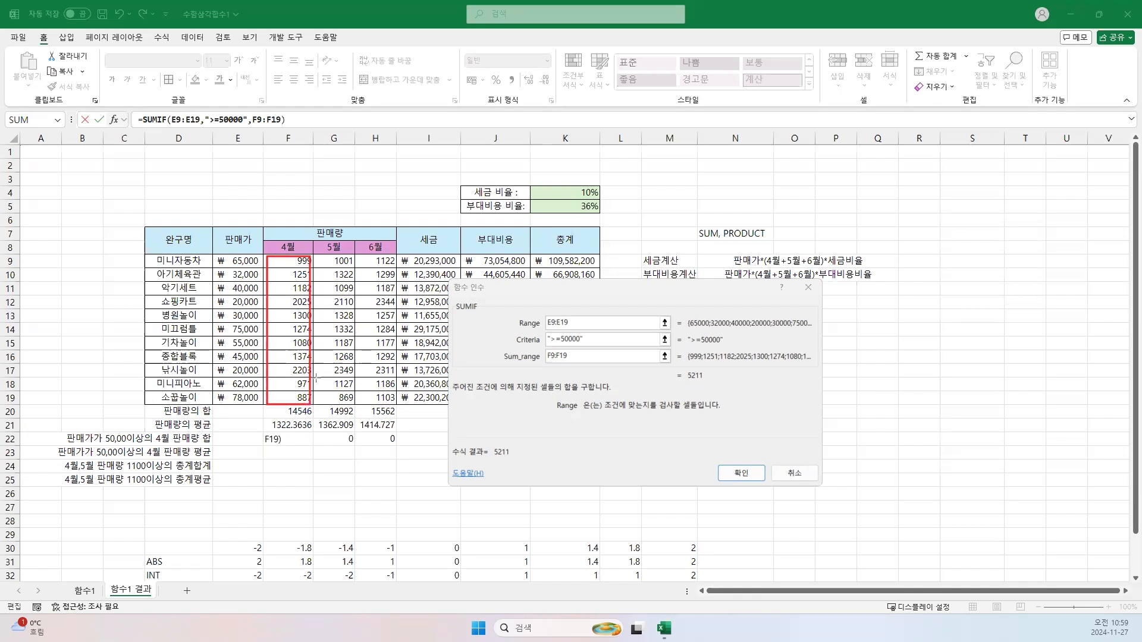
pyautogui.moveTo(318, 255); pyautogui.dragTo(356, 404)
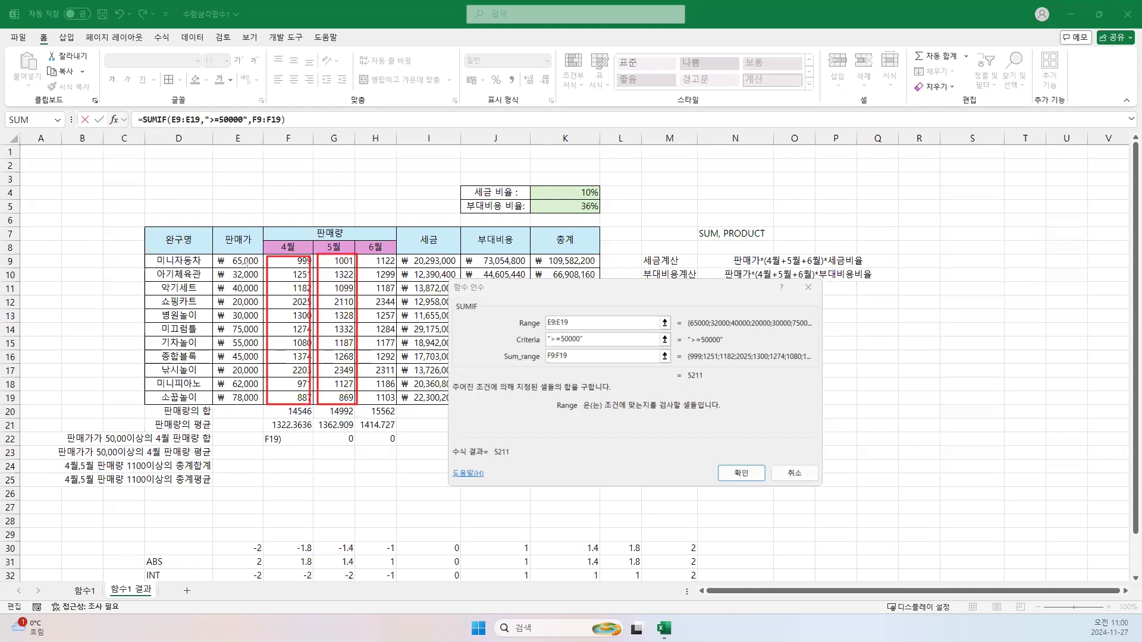
pyautogui.moveTo(220, 254); pyautogui.dragTo(261, 398)
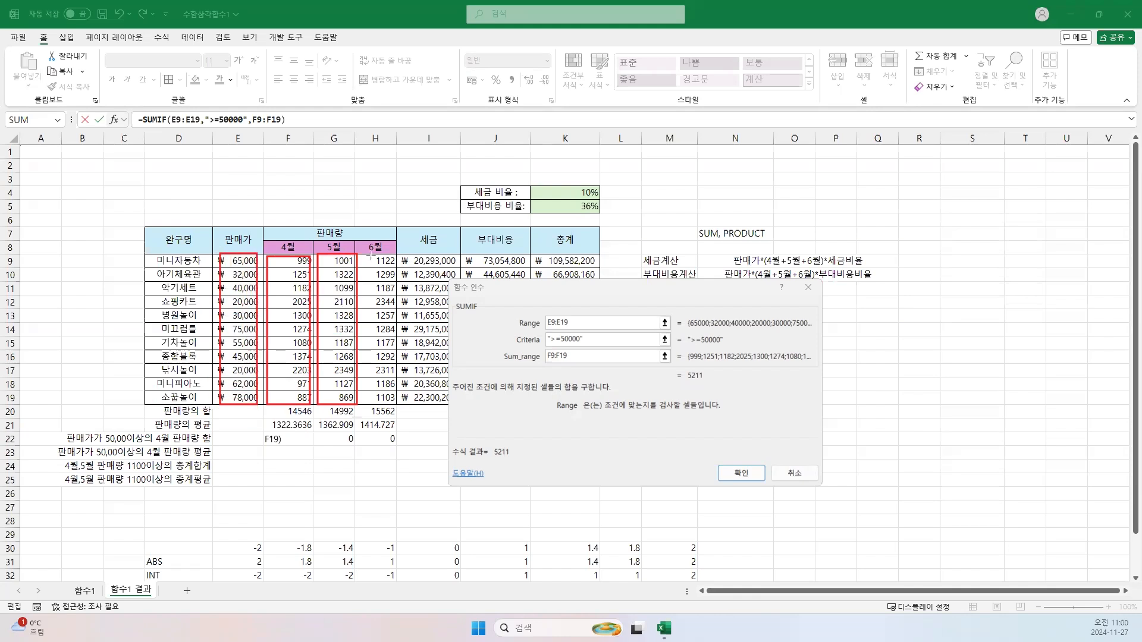
pyautogui.moveTo(356, 253); pyautogui.dragTo(396, 396)
pyautogui.moveTo(225, 252); pyautogui.dragTo(258, 397)
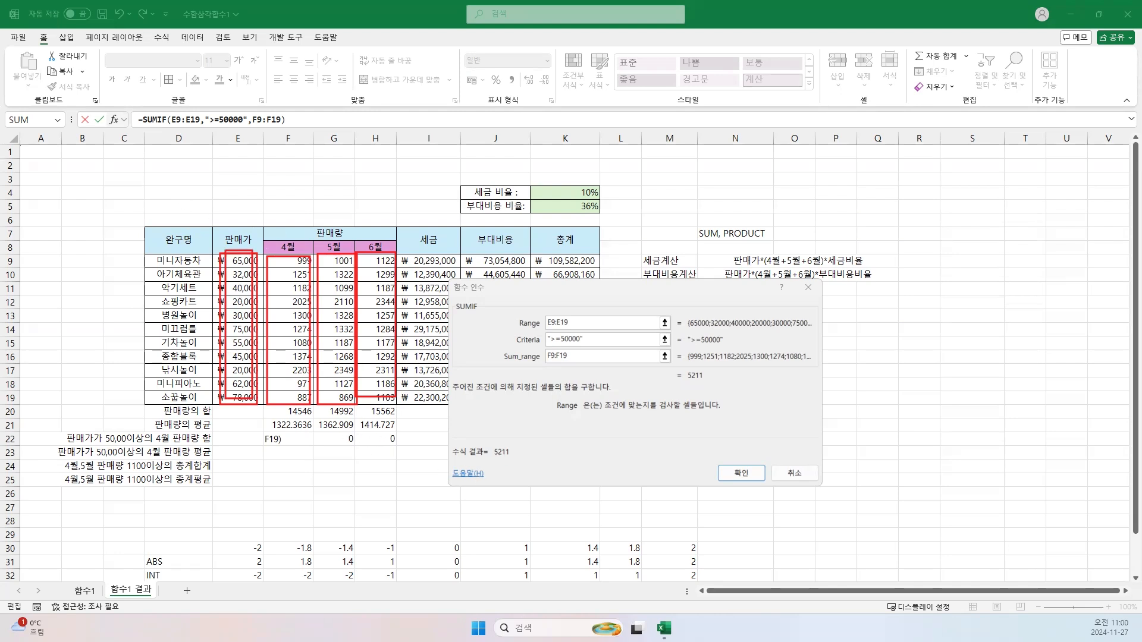
# Make the SUMIF range absolute as $E$9:$E$19 and fill the F22 formula across to H22 again.
pyautogui.click(570, 322)
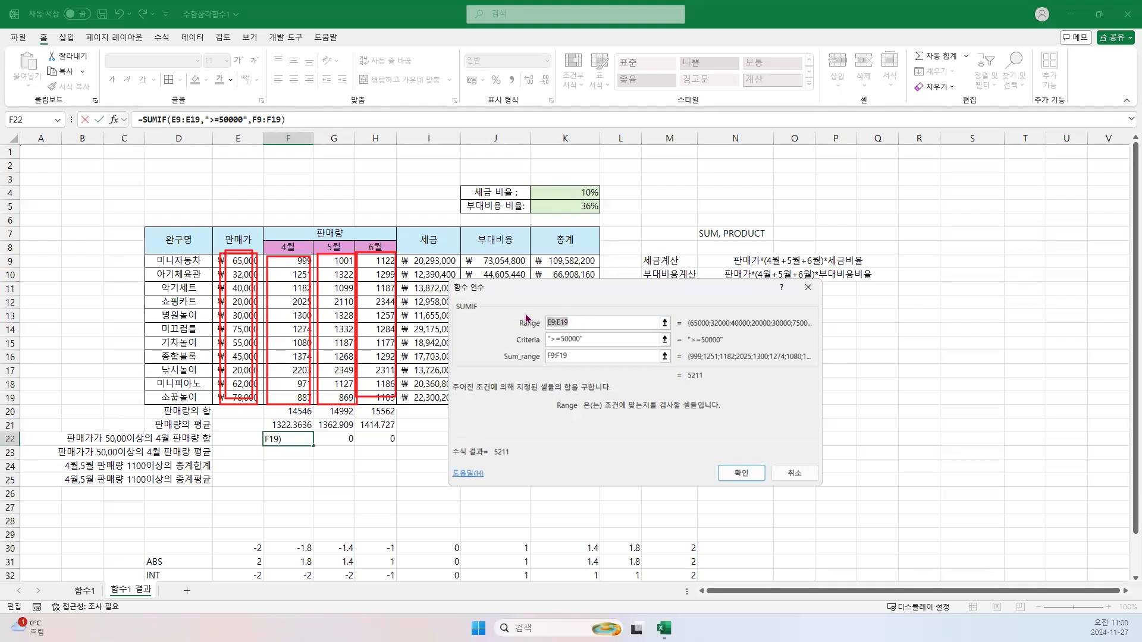
pyautogui.press('F4')
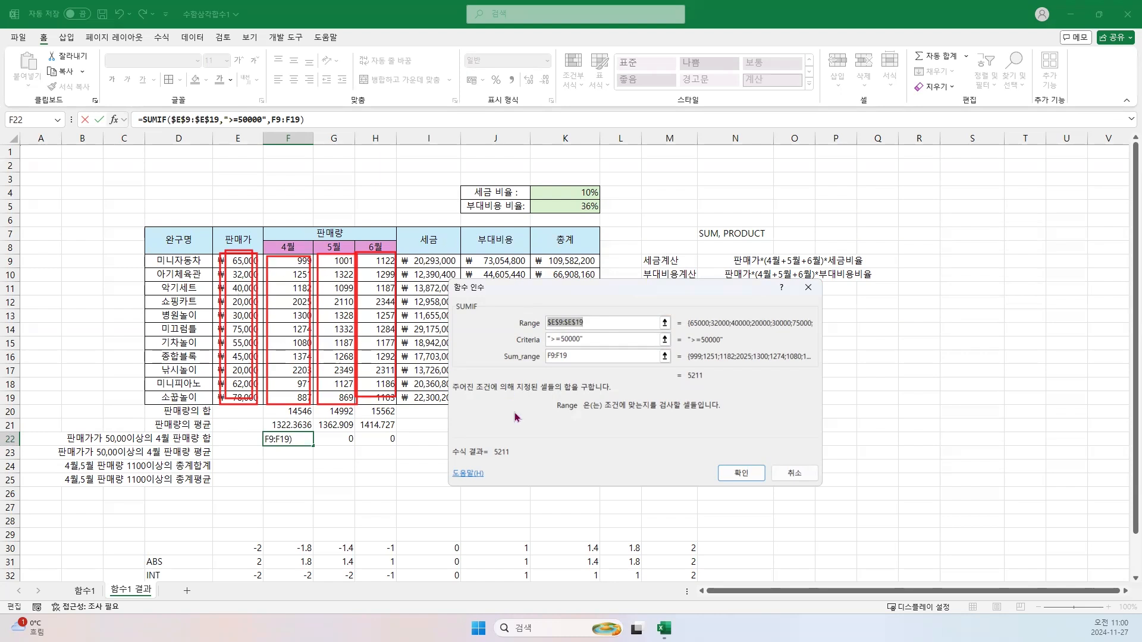
pyautogui.click(741, 472)
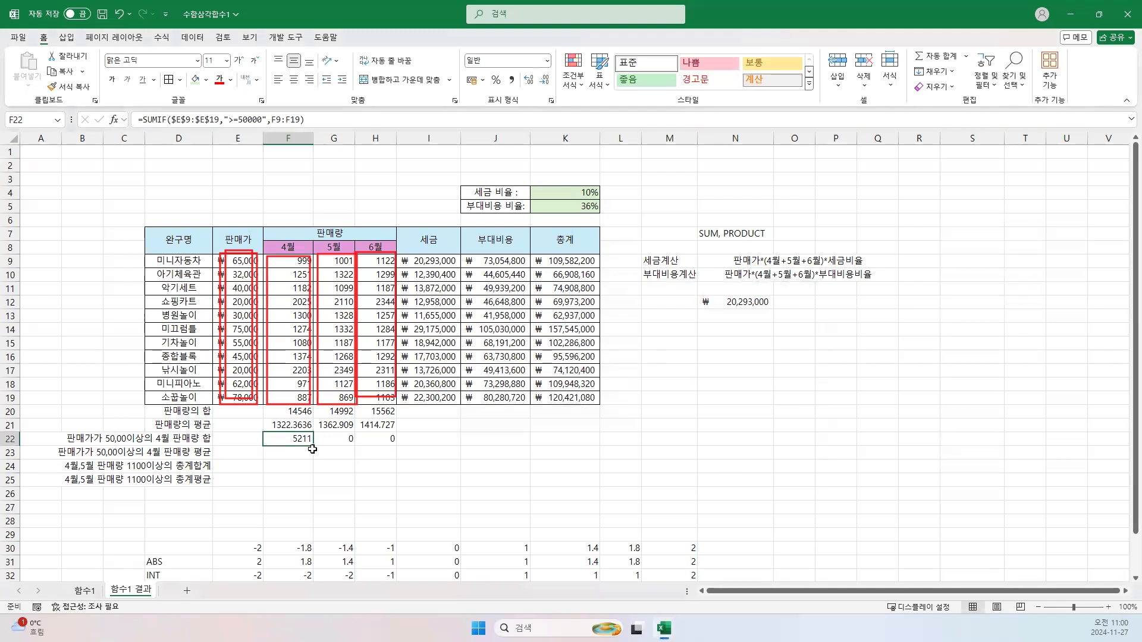
pyautogui.moveTo(312, 444); pyautogui.dragTo(395, 446)
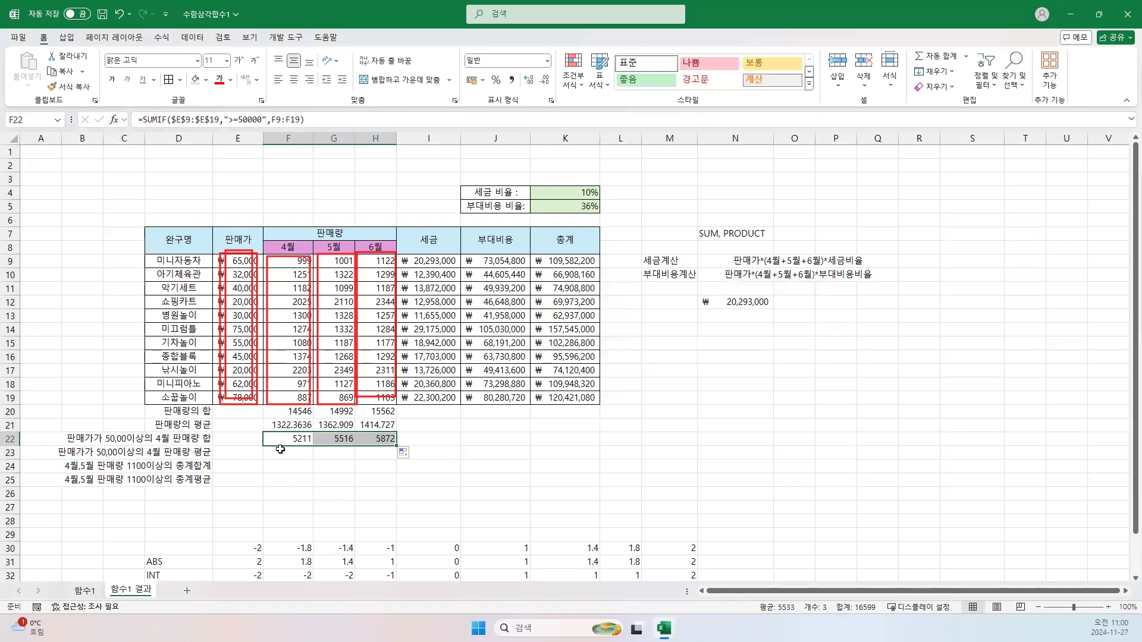
# Start an AVERAGEIF formula in F23 and open its function arguments dialog.
pyautogui.click(280, 450)
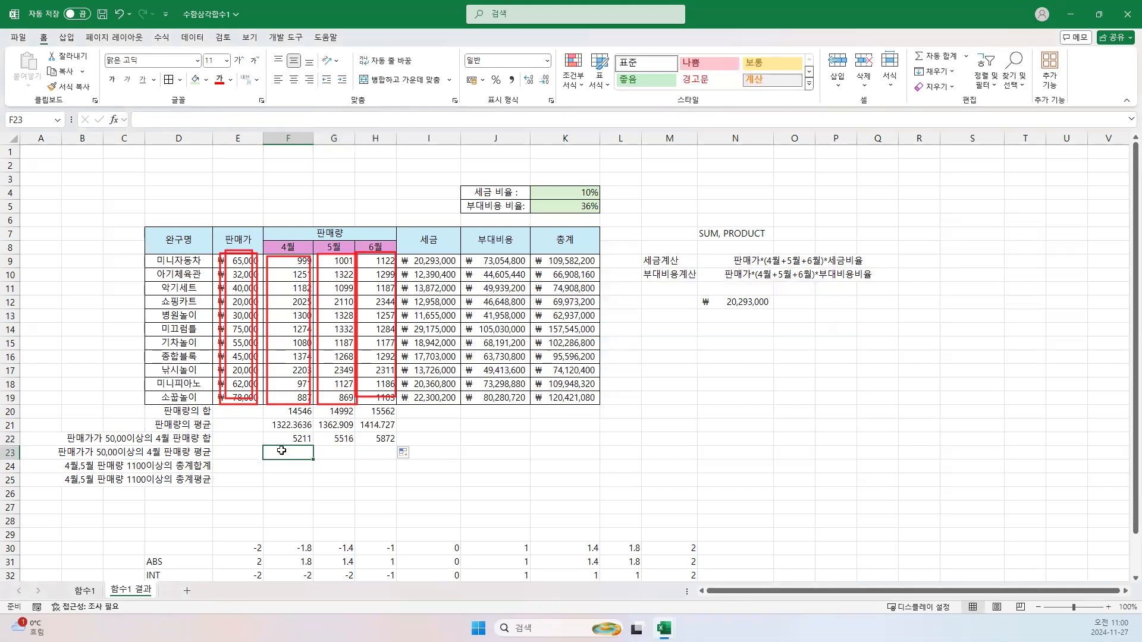
pyautogui.write('=')
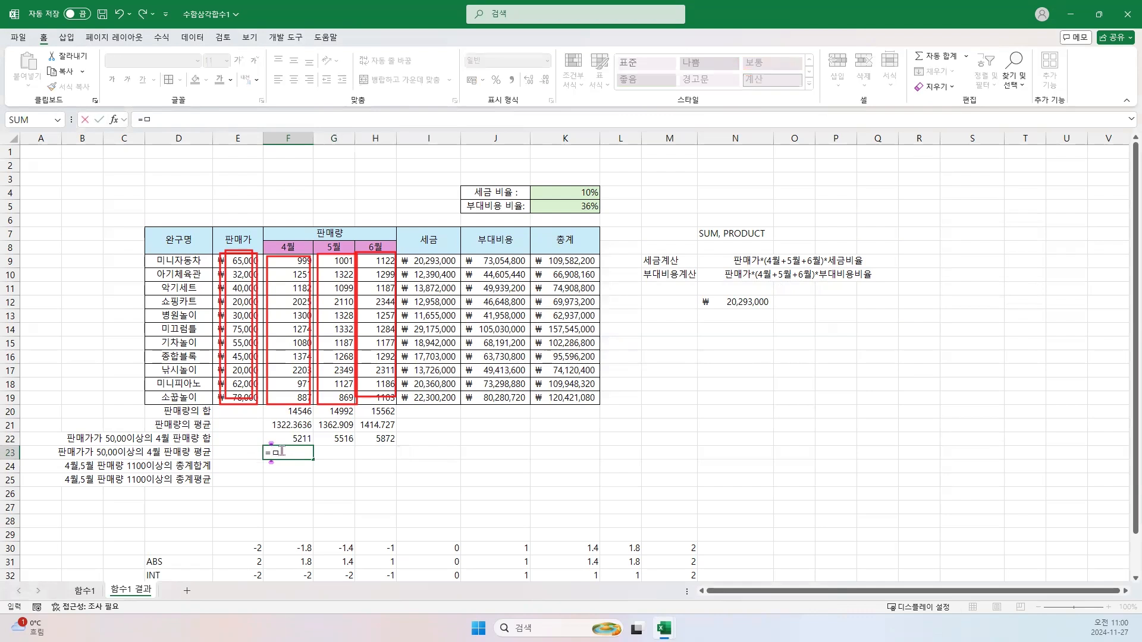
pyautogui.write('AVERAG')
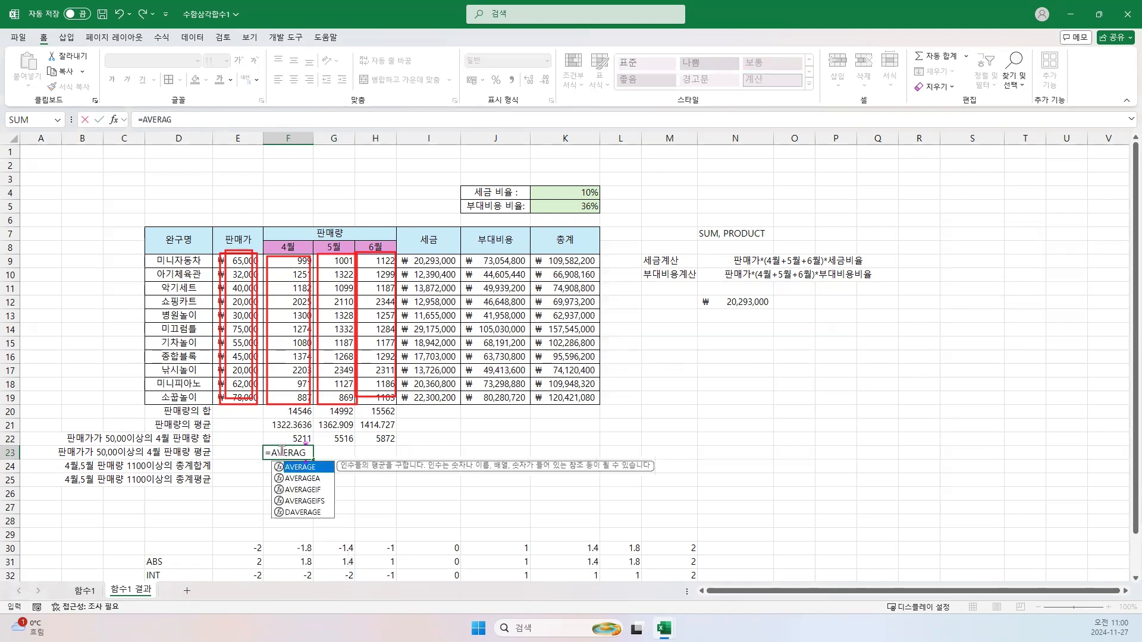
pyautogui.write('EIF(')
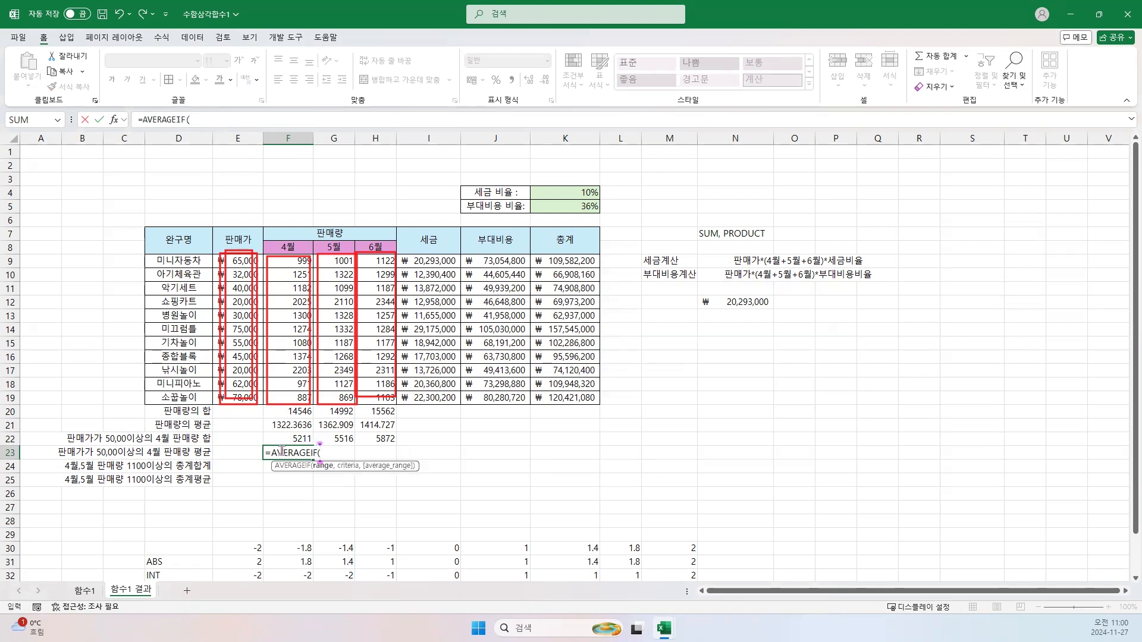
pyautogui.click(114, 119)
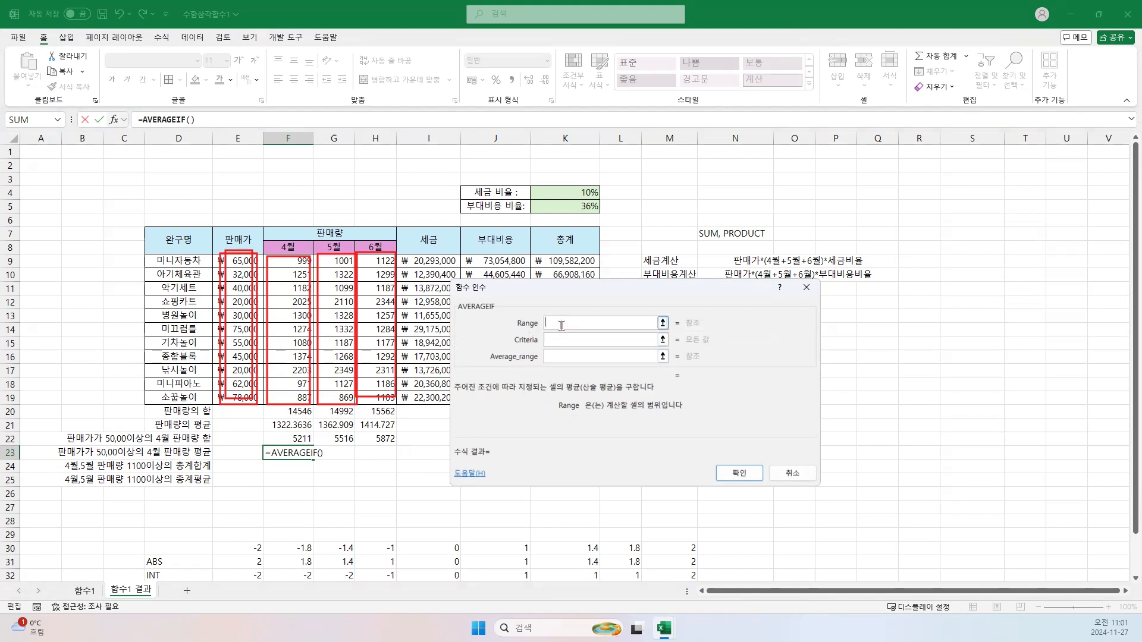
# Label the AVERAGEIF arguments with the placeholder texts 조건범위, 조건 and 평균을 구할 범위.
pyautogui.write('ㅂ')
pyautogui.press('BackSpace')
pyautogui.press('BackSpace')
pyautogui.write('ㅈㅗㄱㅓㄴㅂㅓㅁㅇㅜㅣ')
pyautogui.click(570, 341)
pyautogui.write('조건')
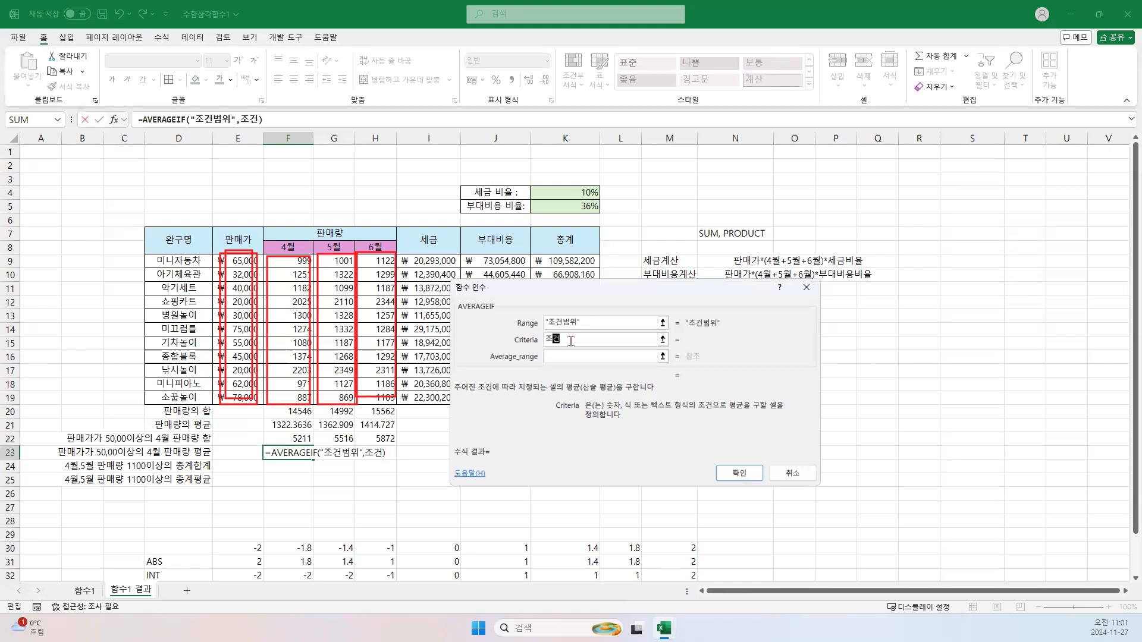
pyautogui.click(554, 356)
pyautogui.write('평균을 ㄱ구할 범위')
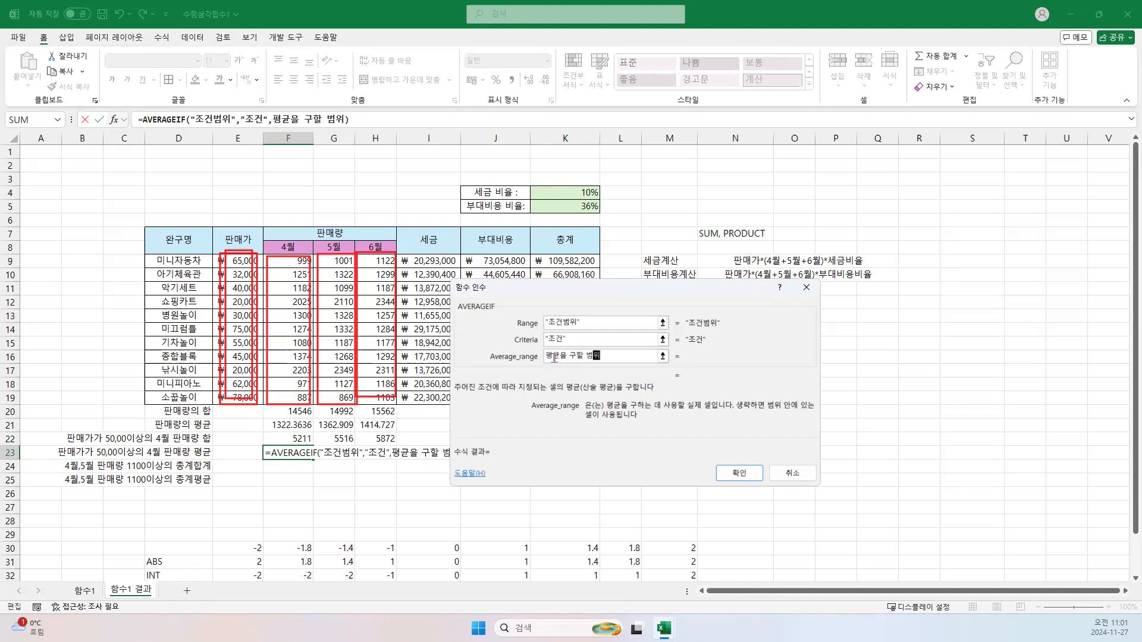
# Replace the AVERAGEIF placeholders in F23 with range E9:E19, criteria >=50000 and average range F9:F19.
pyautogui.hotkey('shift', 'Tab')
pyautogui.hotkey('shift', 'Tab')
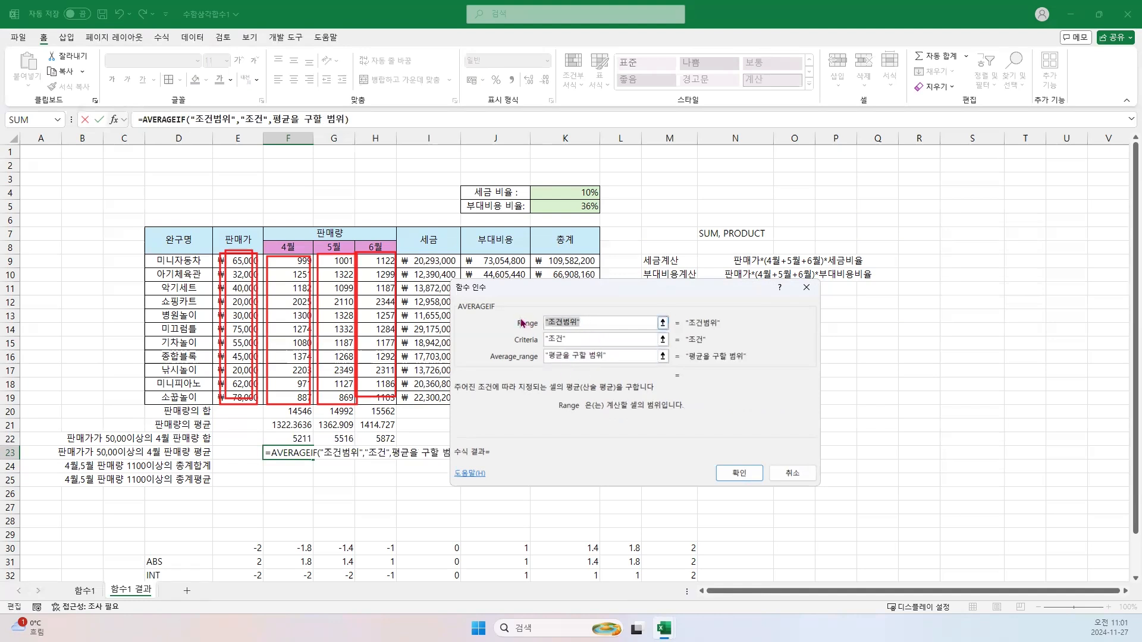
pyautogui.moveTo(246, 260); pyautogui.dragTo(245, 397)
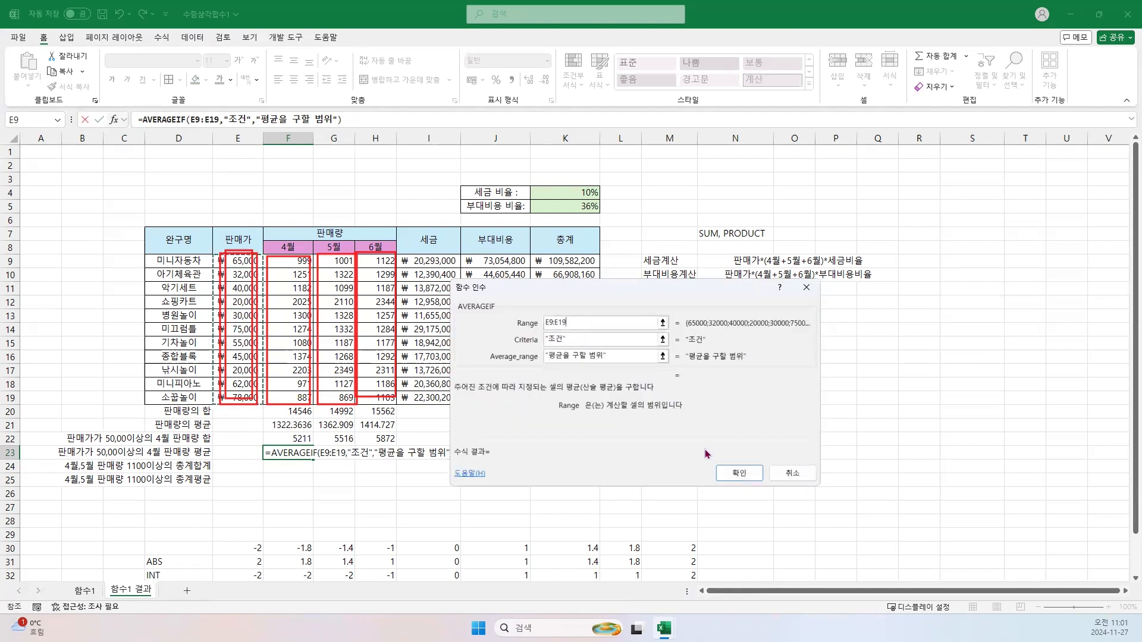
pyautogui.press('Tab')
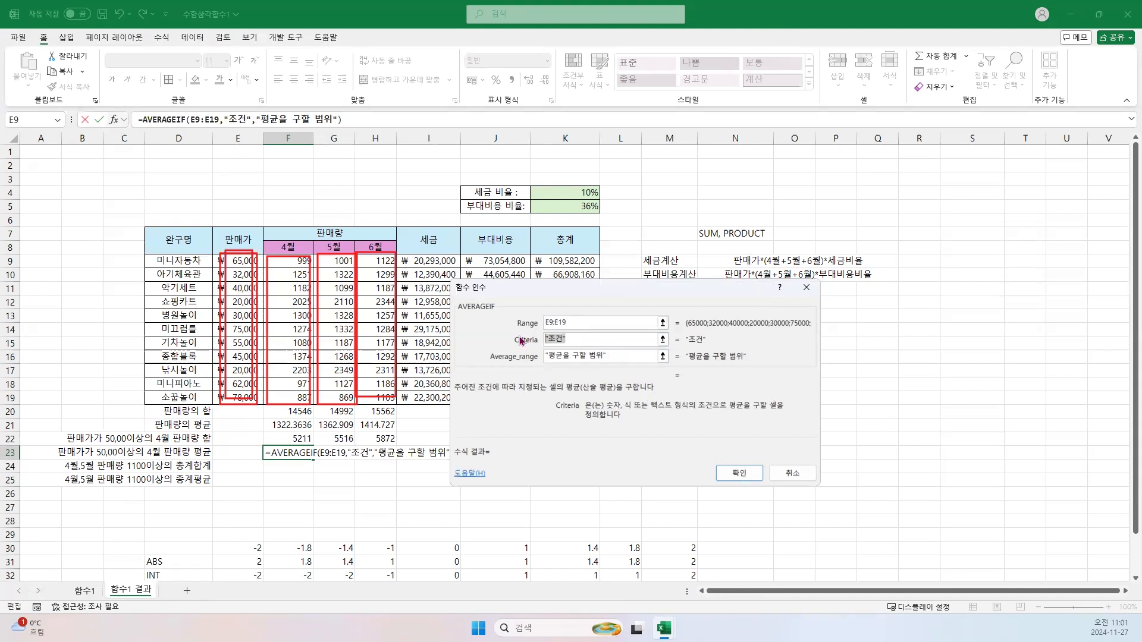
pyautogui.write('>=5')
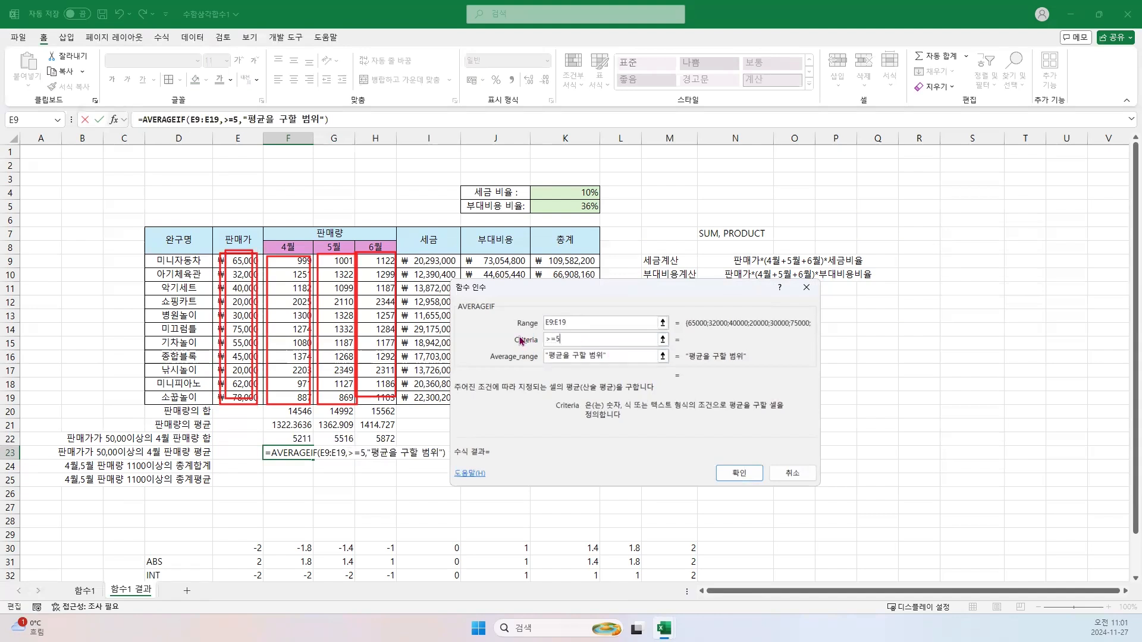
pyautogui.write('0000')
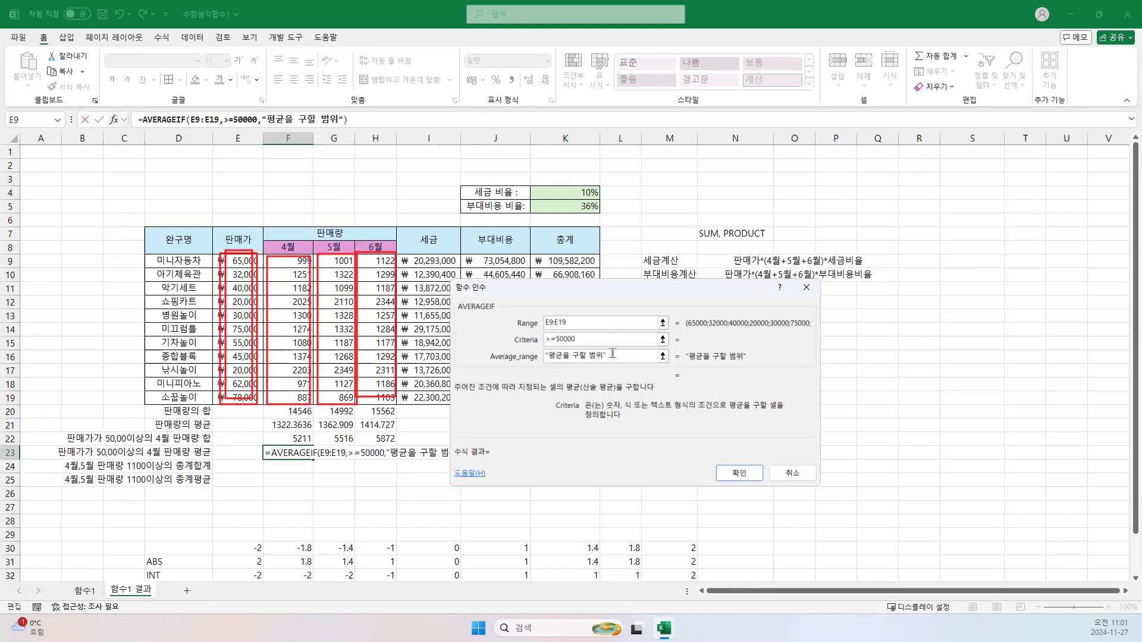
pyautogui.press('Tab')
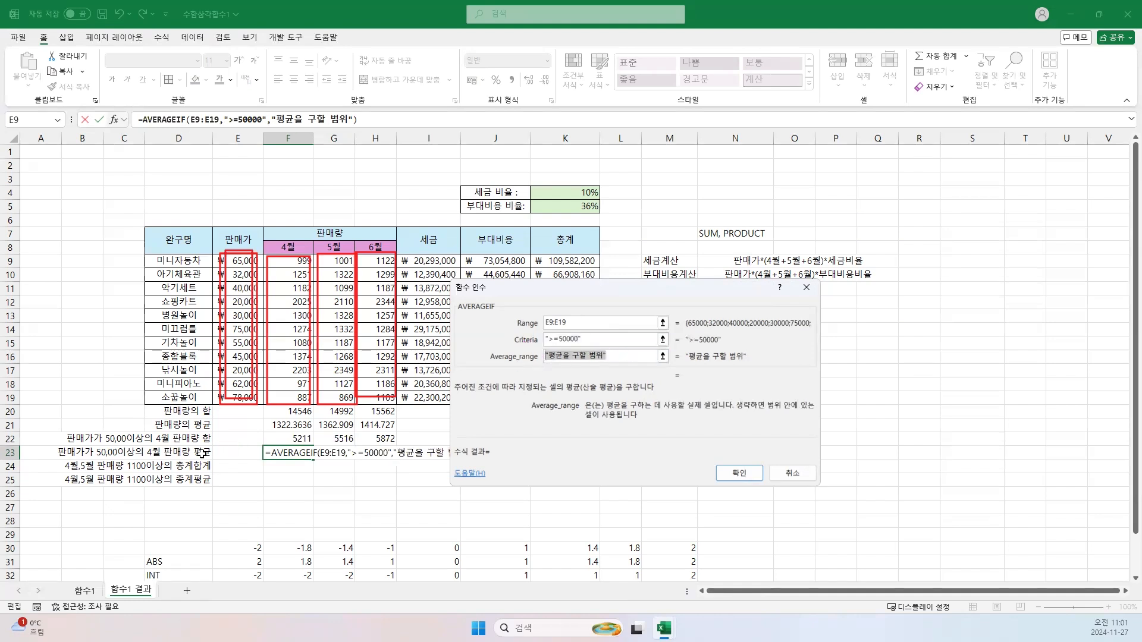
pyautogui.moveTo(288, 260); pyautogui.dragTo(289, 398)
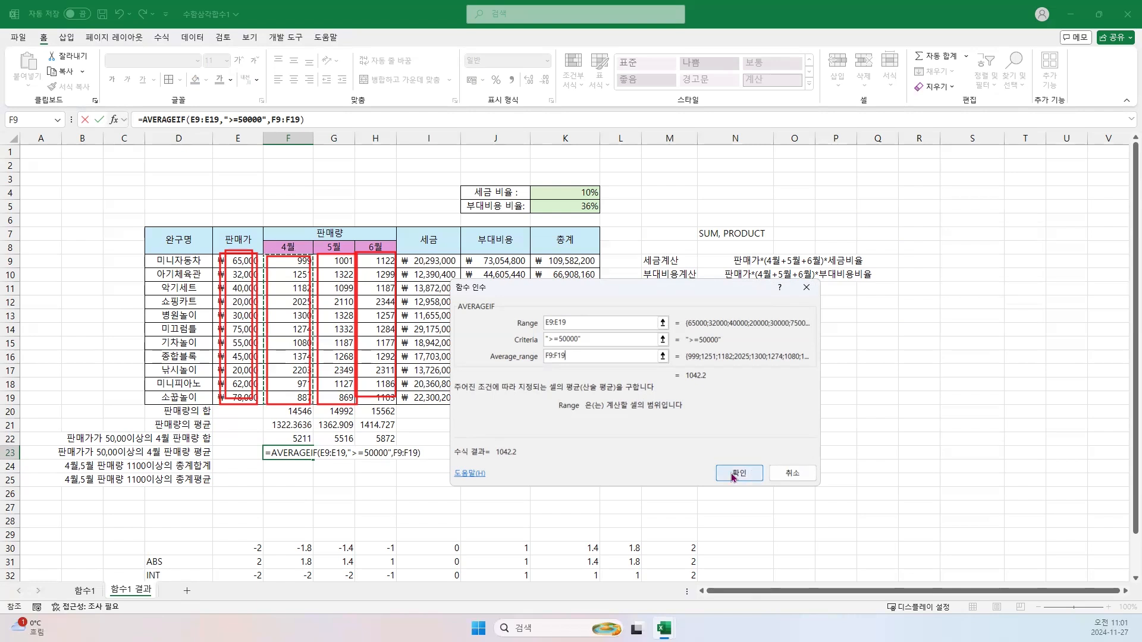
# Make the AVERAGEIF range absolute as $E$9:$E$19, confirm the formula and fill F23 across to H23.
pyautogui.moveTo(571, 323); pyautogui.dragTo(491, 328)
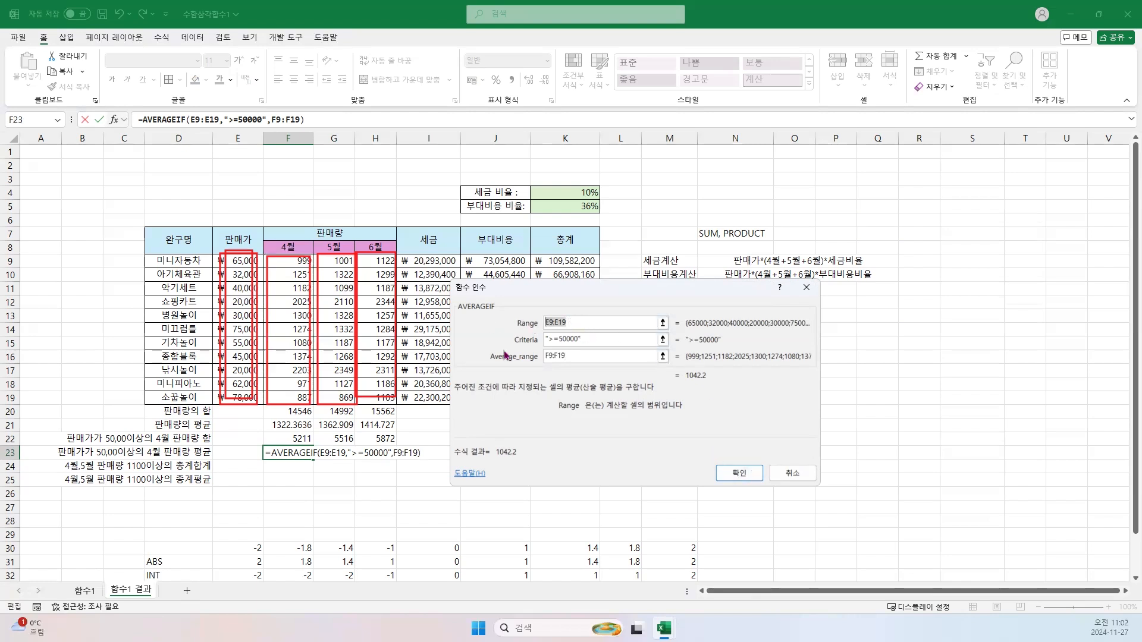
pyautogui.press('F4')
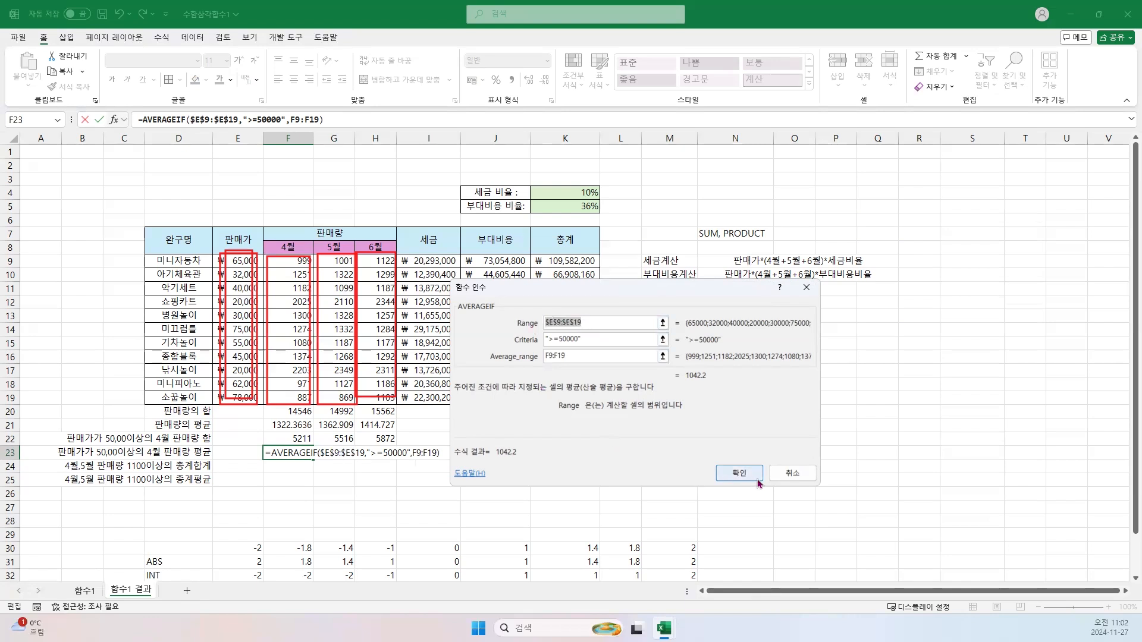
pyautogui.click(738, 472)
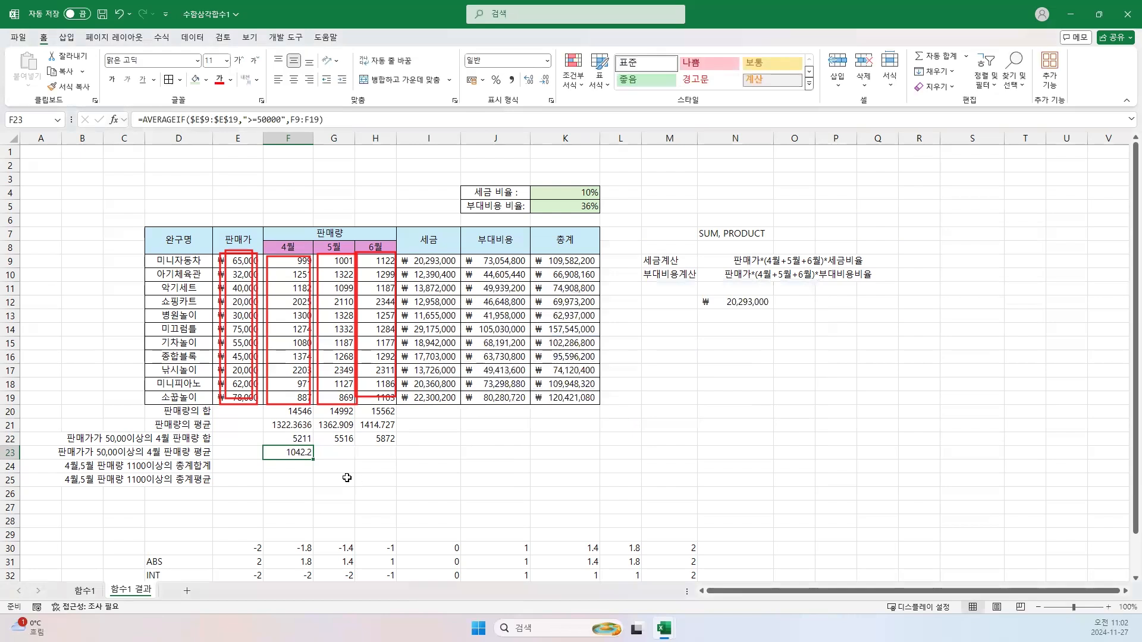
pyautogui.moveTo(312, 458); pyautogui.dragTo(392, 458)
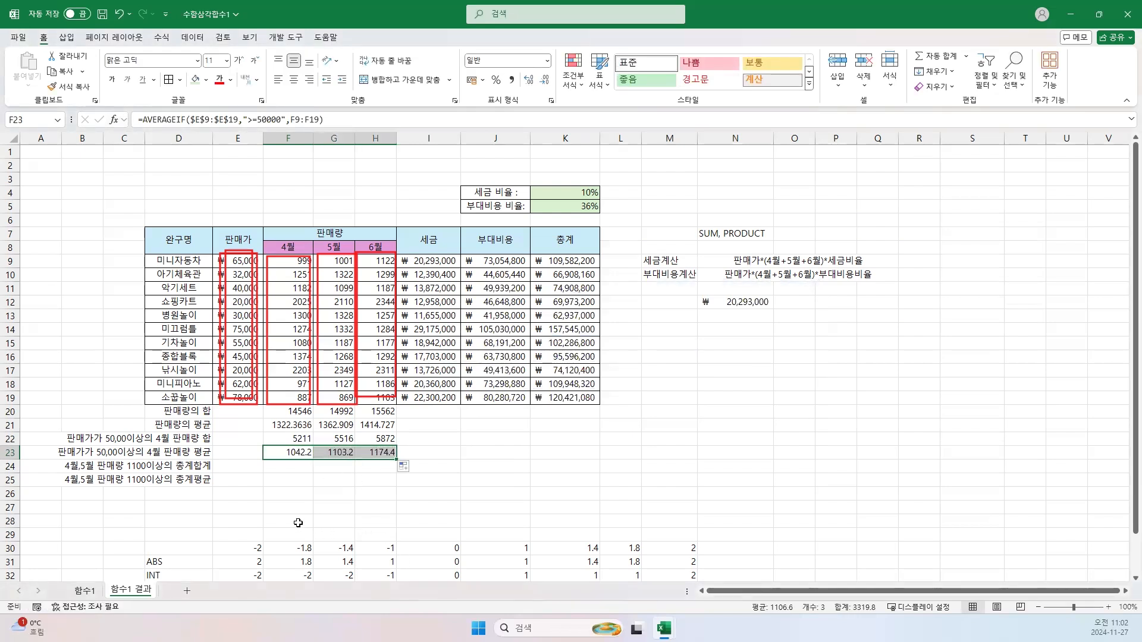
# Clear the red outlines, start a SUMIFS formula in F24 and open its function arguments dialog.
pyautogui.click(285, 470)
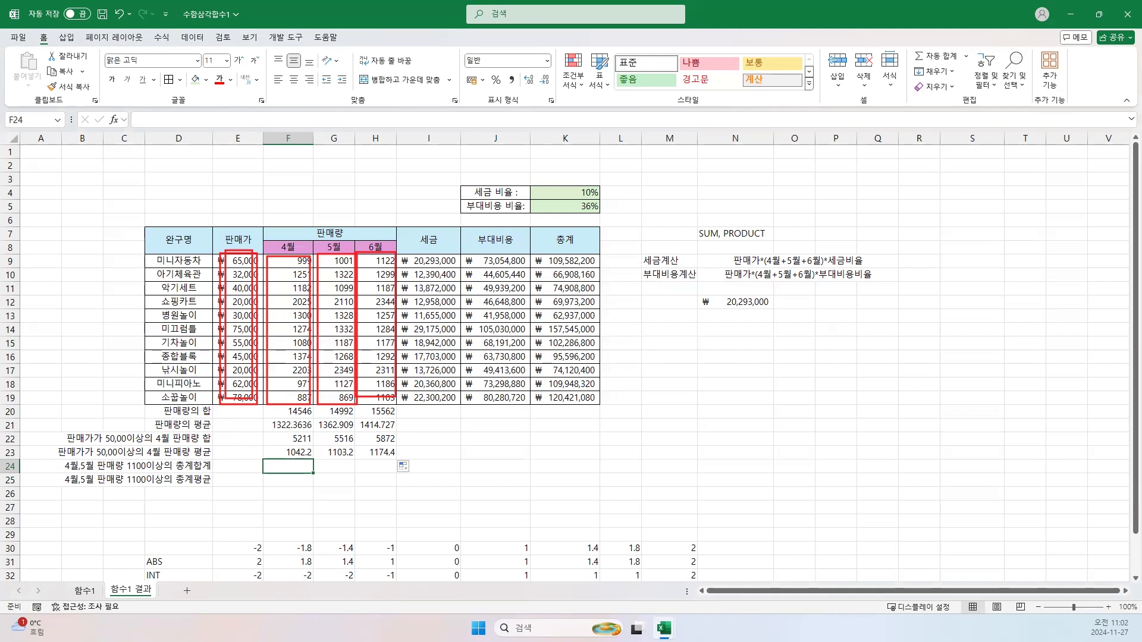
pyautogui.press('Escape')
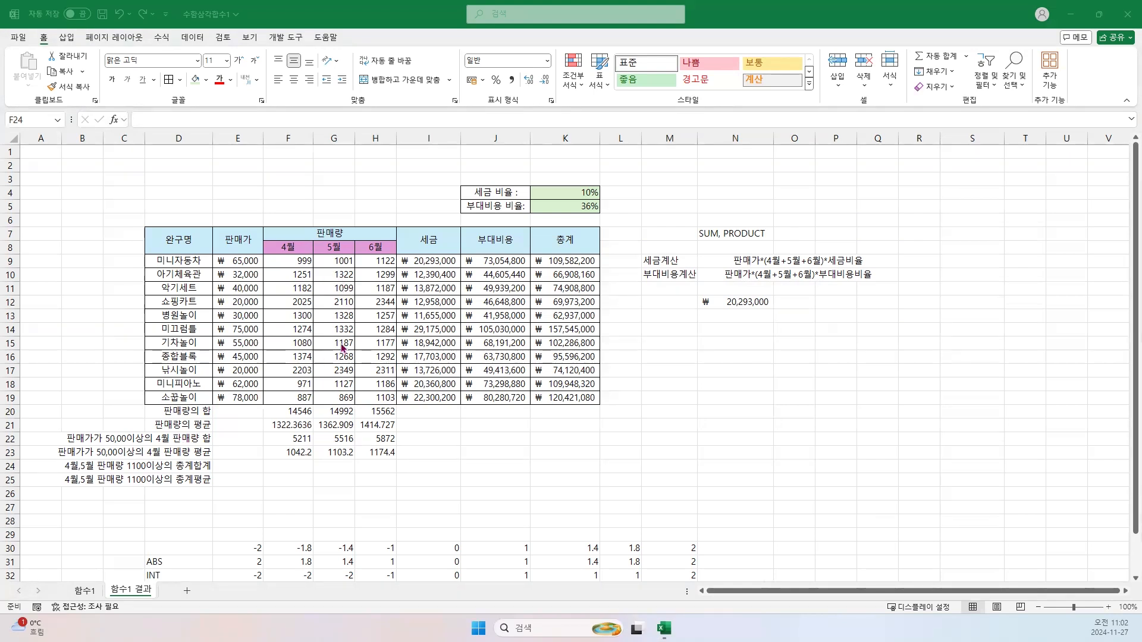
pyautogui.click(296, 472)
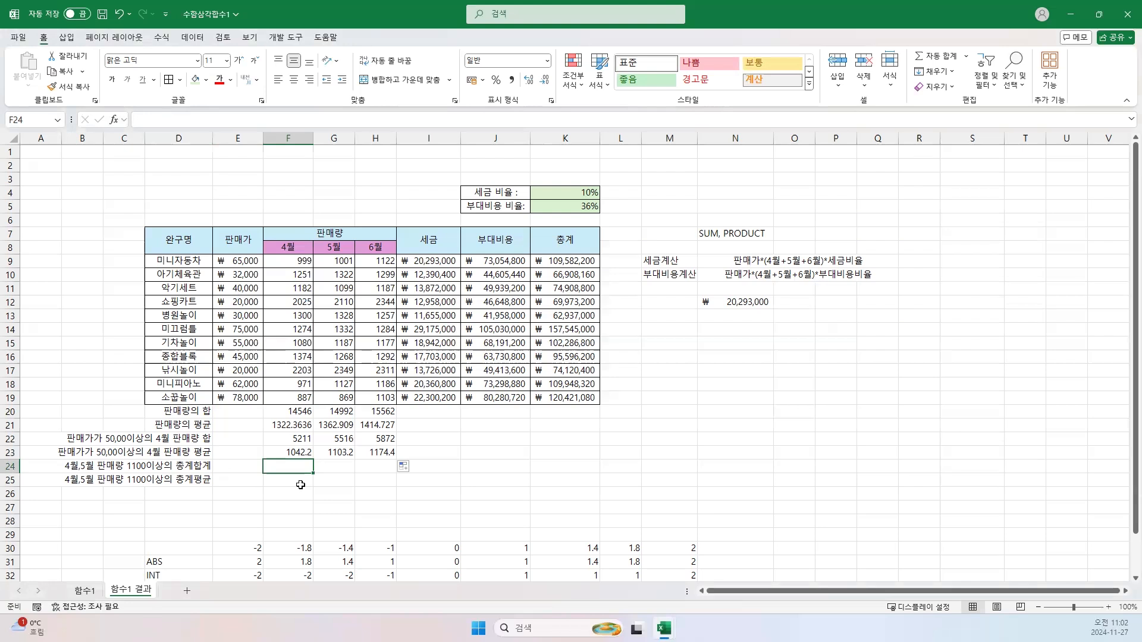
pyautogui.write('=')
pyautogui.write('SUPM')
pyautogui.press('BackSpace')
pyautogui.press('BackSpace')
pyautogui.write('MIFS')
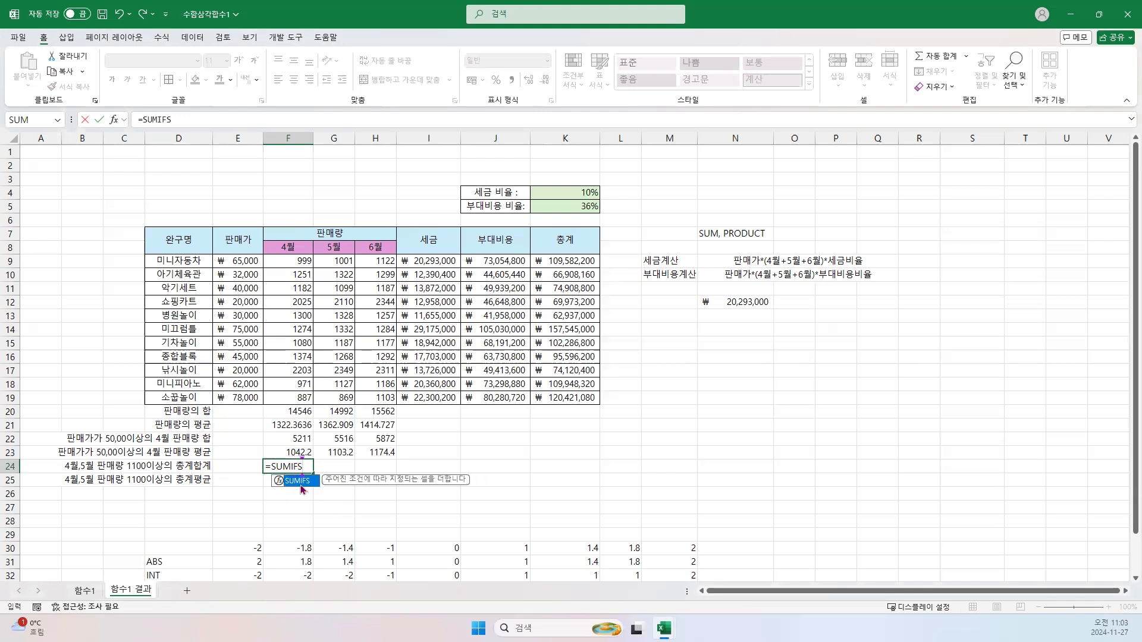
pyautogui.doubleClick(302, 490)
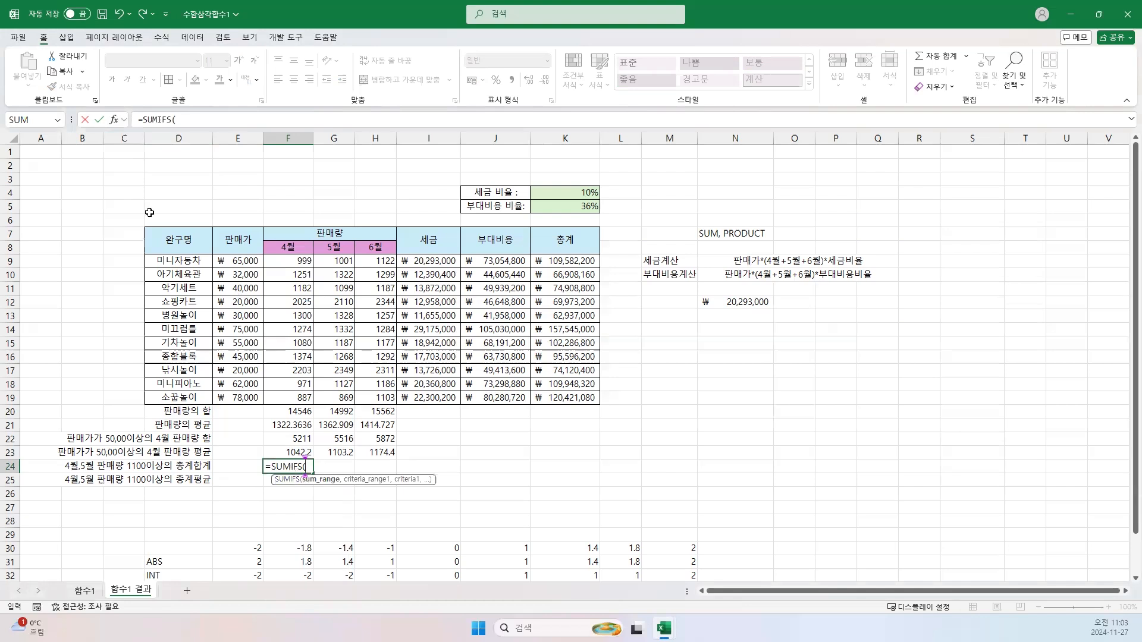
pyautogui.click(113, 122)
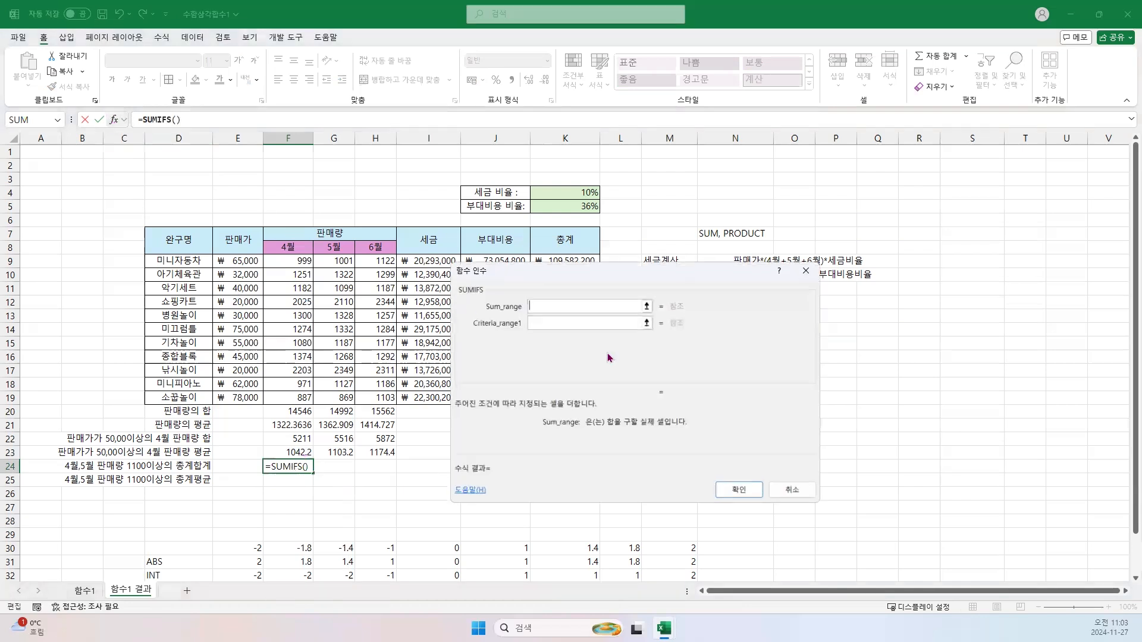
# Set the SUMIFS sum range to the 총계 values K9:K19 and the first condition to F9:F19 with >=1100.
pyautogui.moveTo(541, 278); pyautogui.dragTo(688, 333)
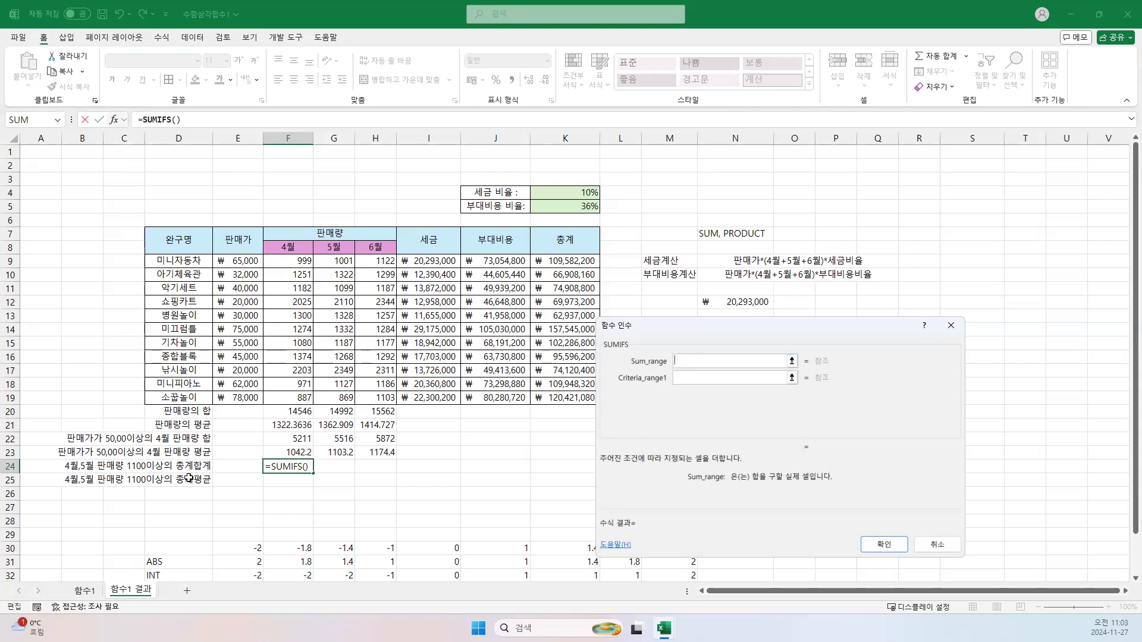
pyautogui.moveTo(561, 263); pyautogui.dragTo(568, 397)
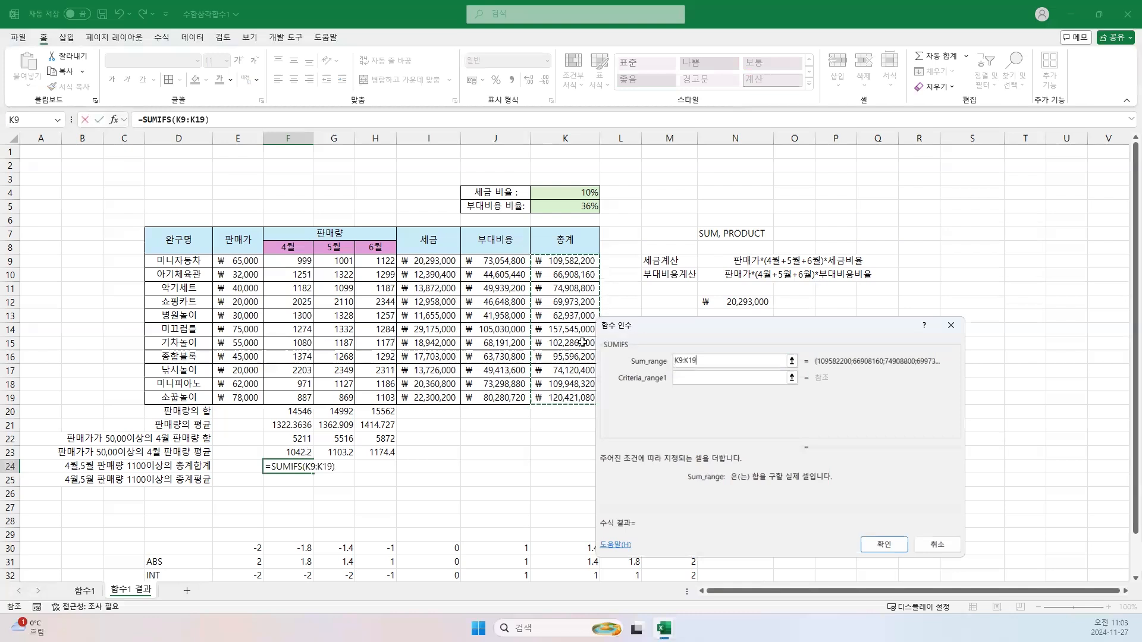
pyautogui.click(684, 379)
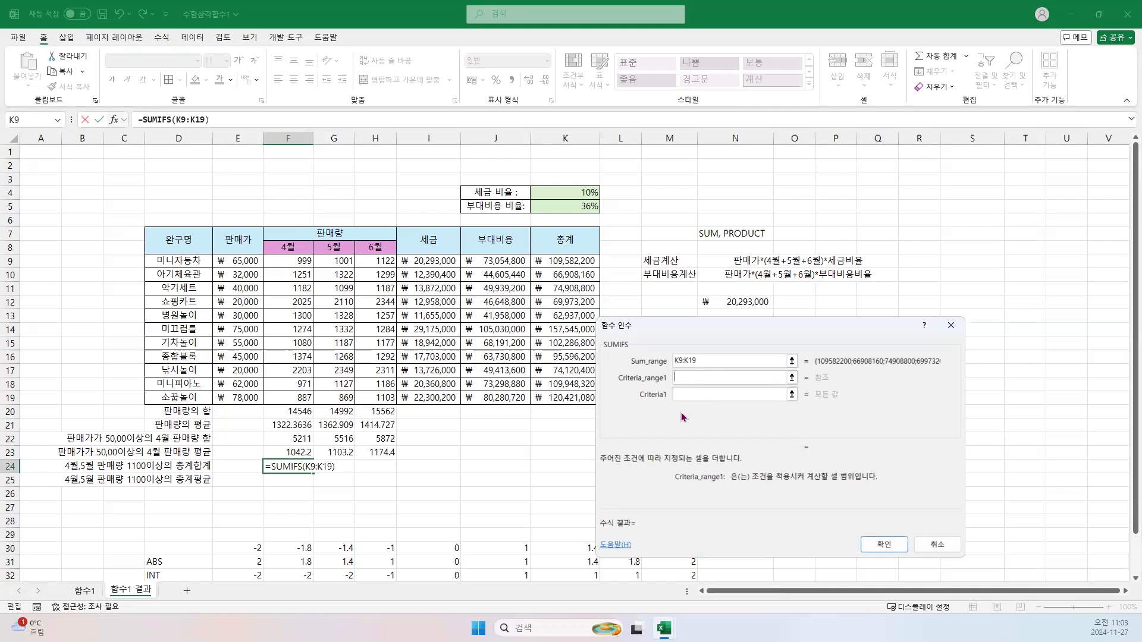
pyautogui.click(682, 395)
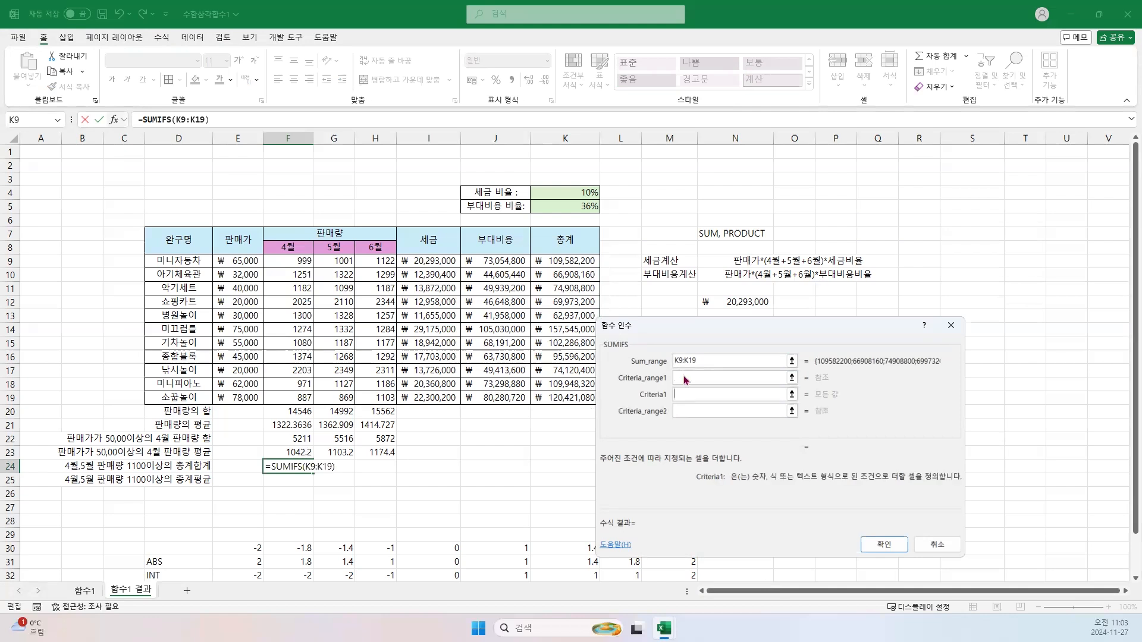
pyautogui.click(683, 376)
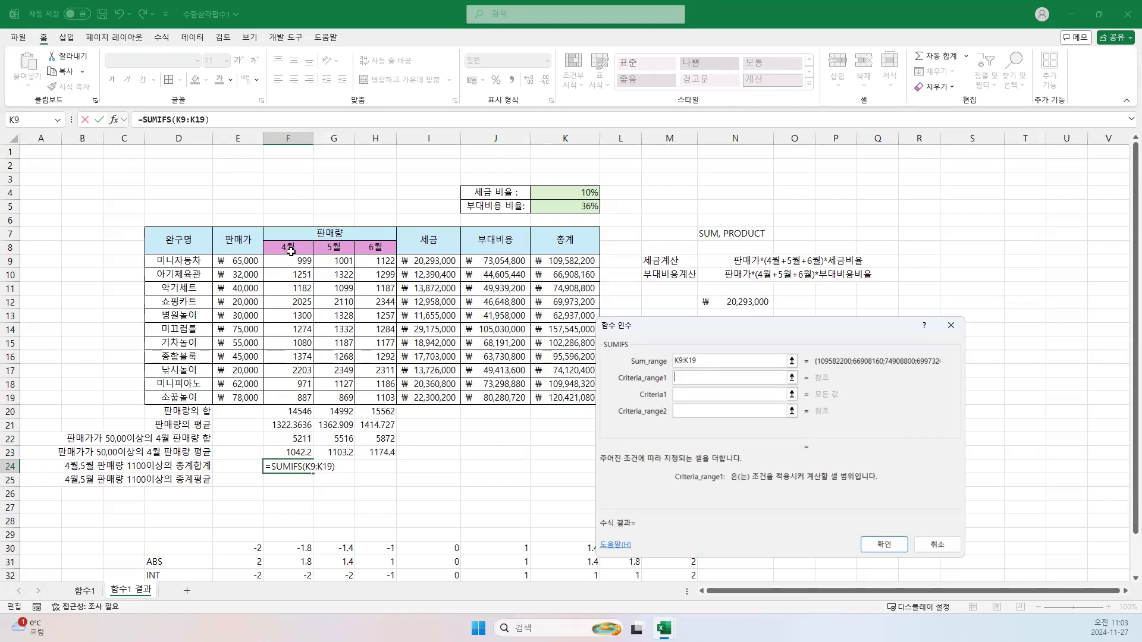
pyautogui.moveTo(294, 259); pyautogui.dragTo(290, 397)
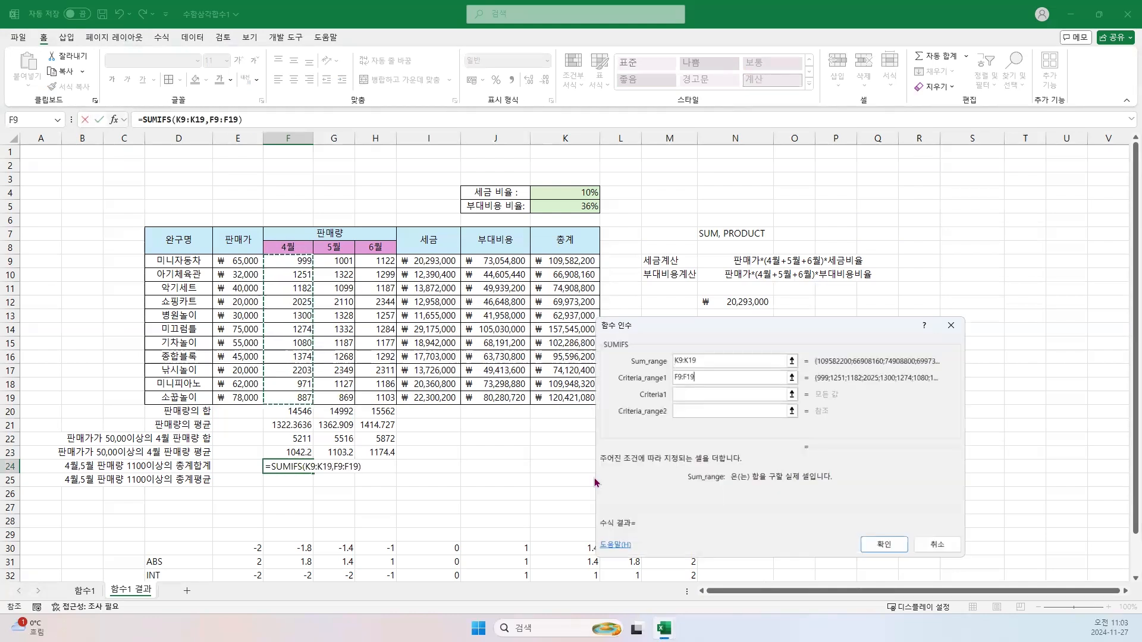
pyautogui.click(684, 392)
pyautogui.write('>=1100')
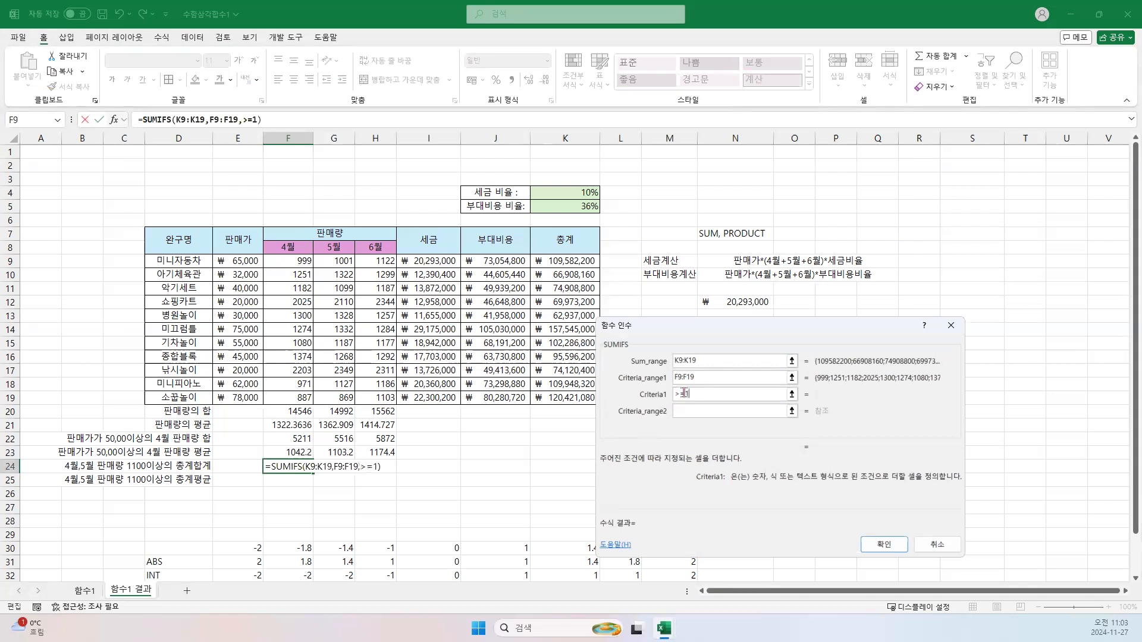
# Add a second SUMIFS condition on the 5월 range G9:G19 with >=1100 and confirm the formula.
pyautogui.click(684, 409)
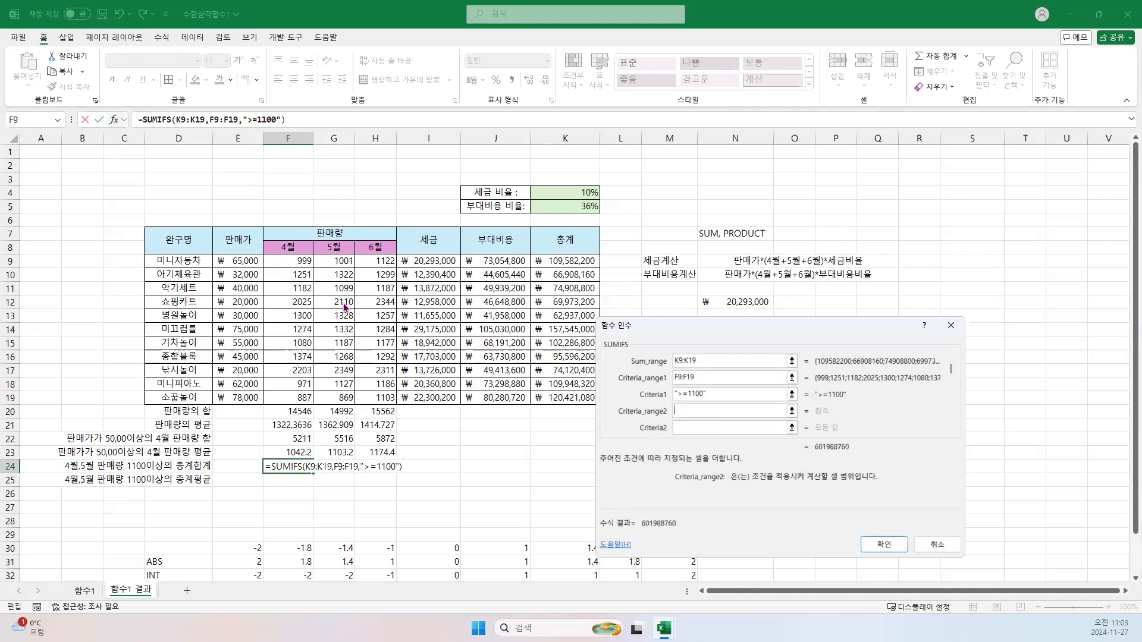
pyautogui.moveTo(344, 265); pyautogui.dragTo(344, 398)
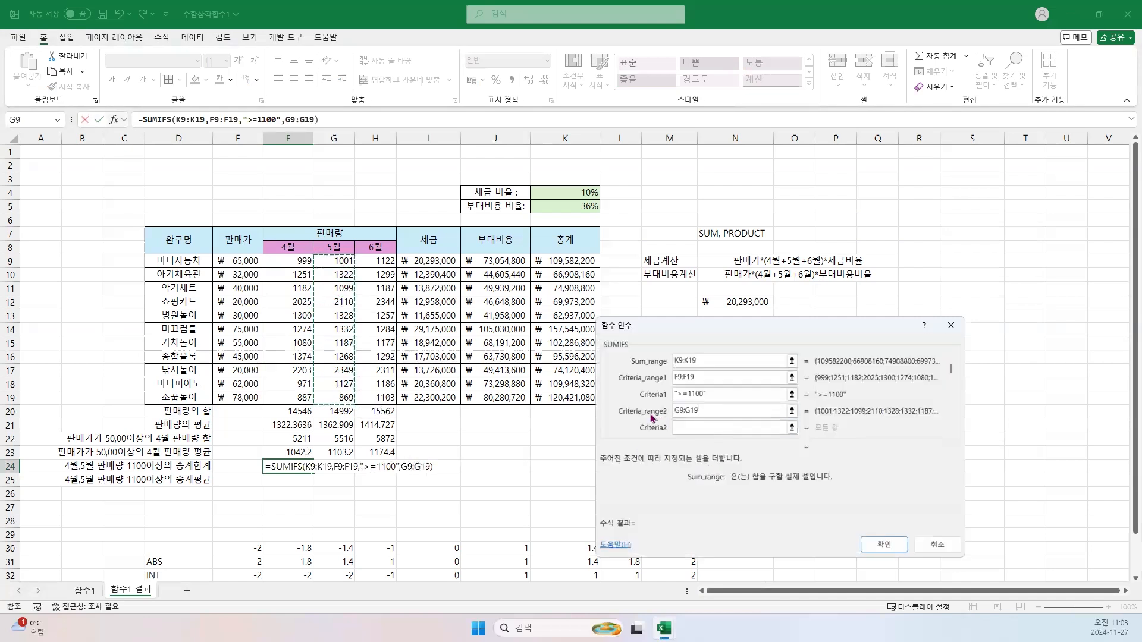
pyautogui.click(692, 429)
pyautogui.write('>=1100')
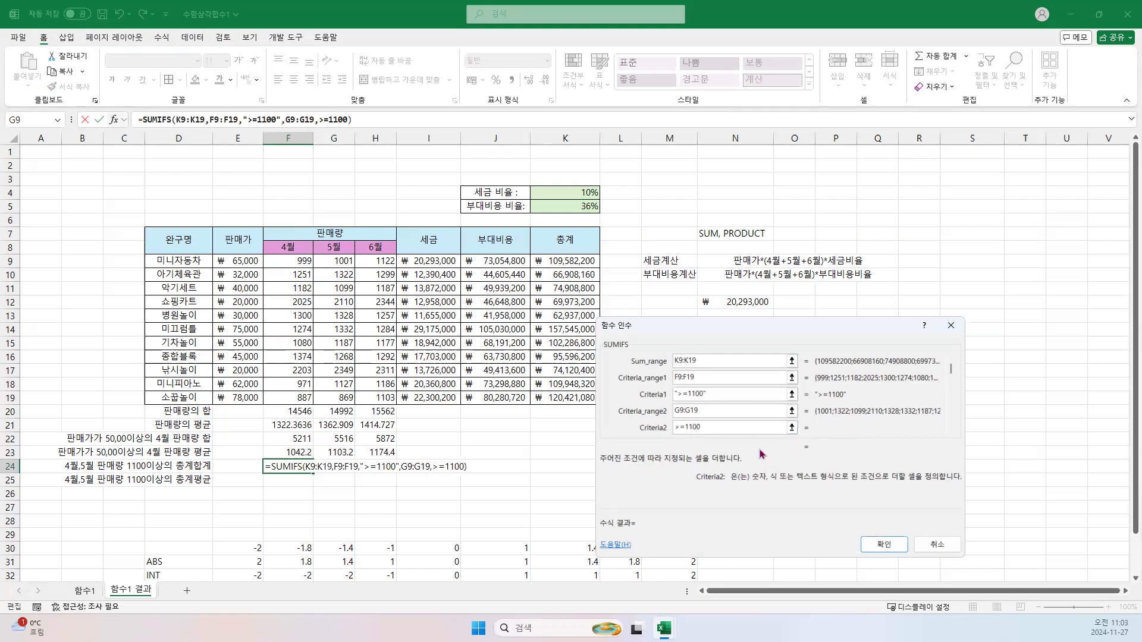
pyautogui.click(871, 549)
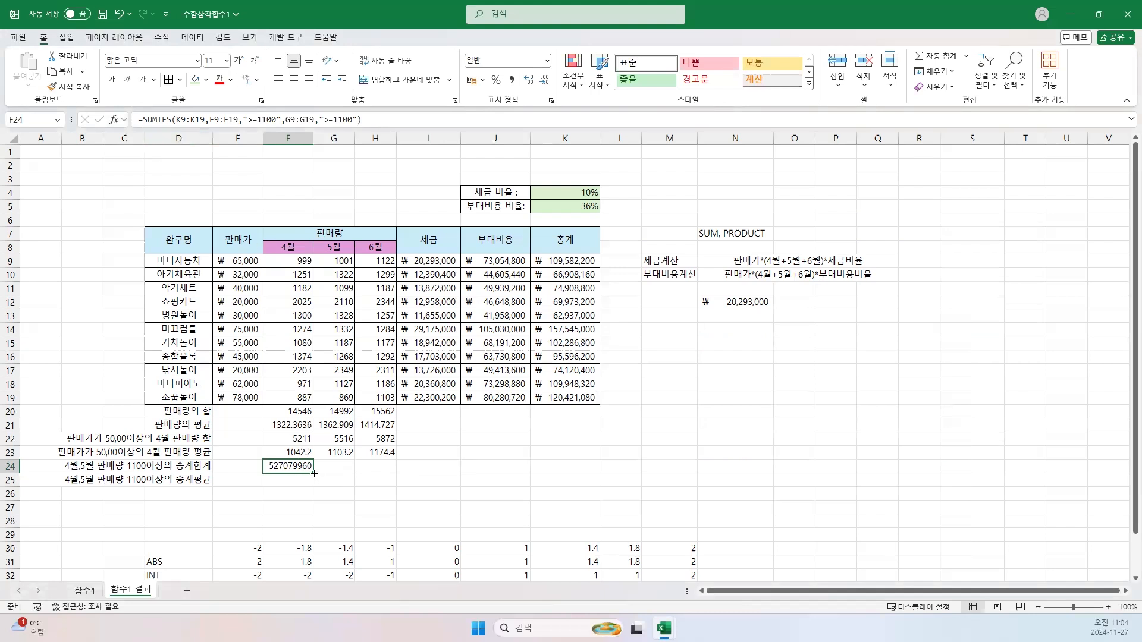
# Move the SUMIFS formula from F24 to K24 under the 총계 column.
pyautogui.moveTo(286, 462); pyautogui.dragTo(565, 474)
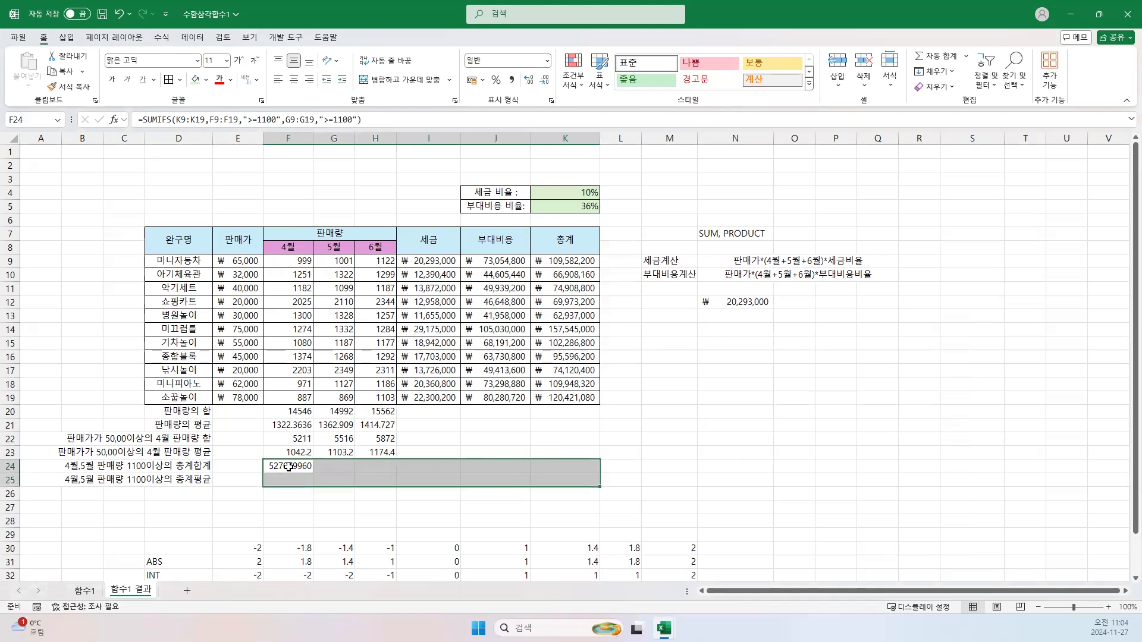
pyautogui.click(288, 467)
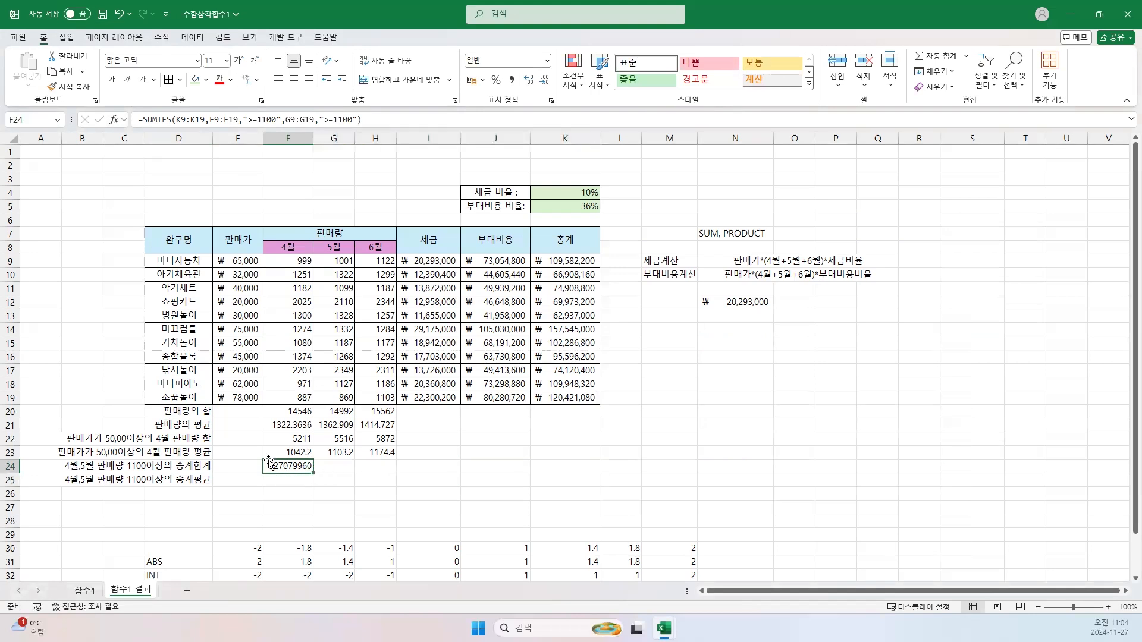
pyautogui.moveTo(268, 462); pyautogui.dragTo(568, 474)
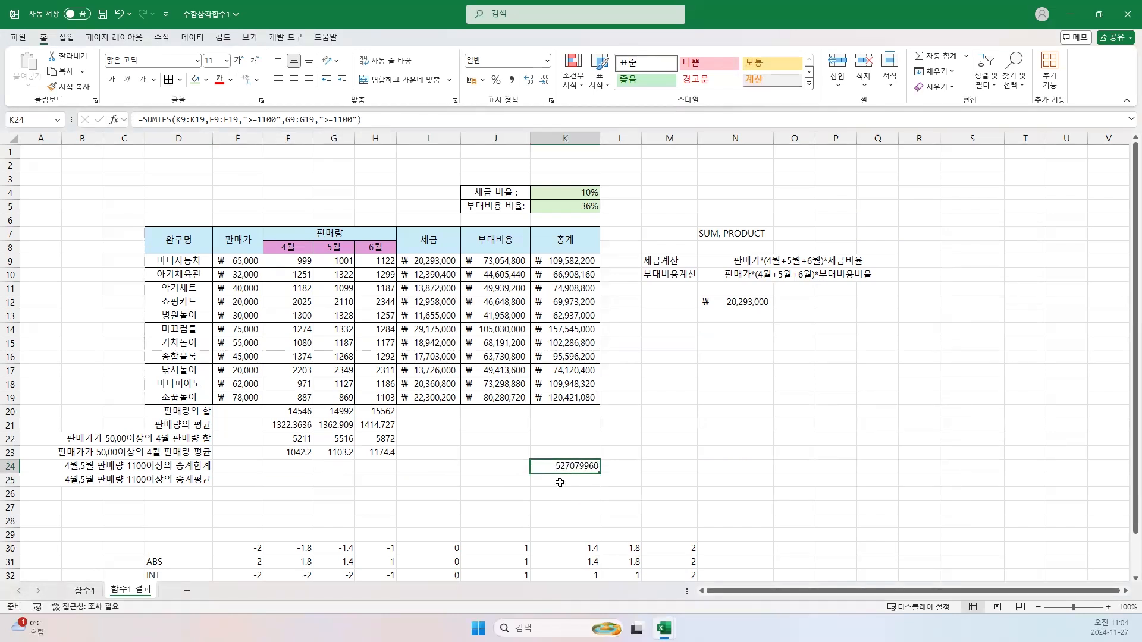
# Start an AVERAGEIFS formula in K25 and open its function arguments dialog.
pyautogui.click(560, 482)
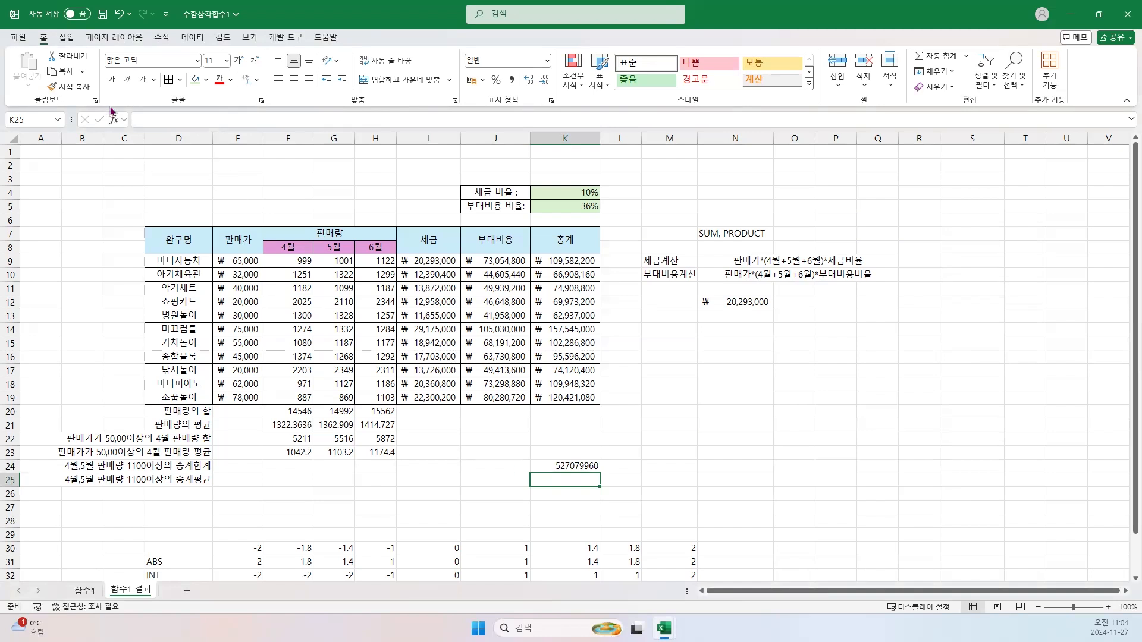
pyautogui.write('=AVE')
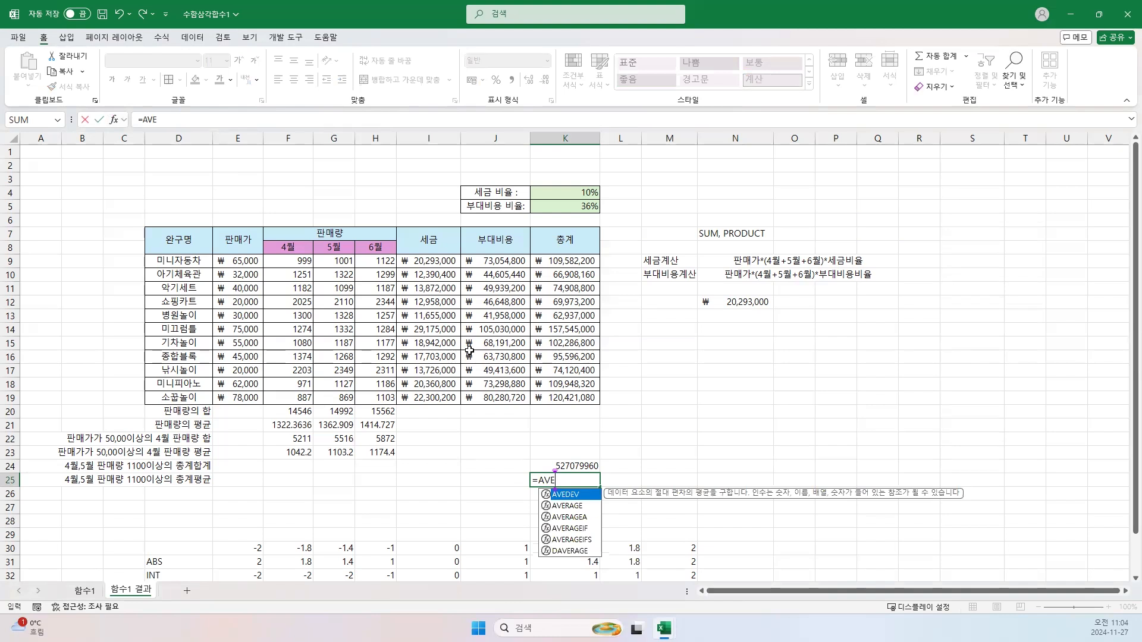
pyautogui.press('Down')
pyautogui.press('Down')
pyautogui.press('Down')
pyautogui.press('Down')
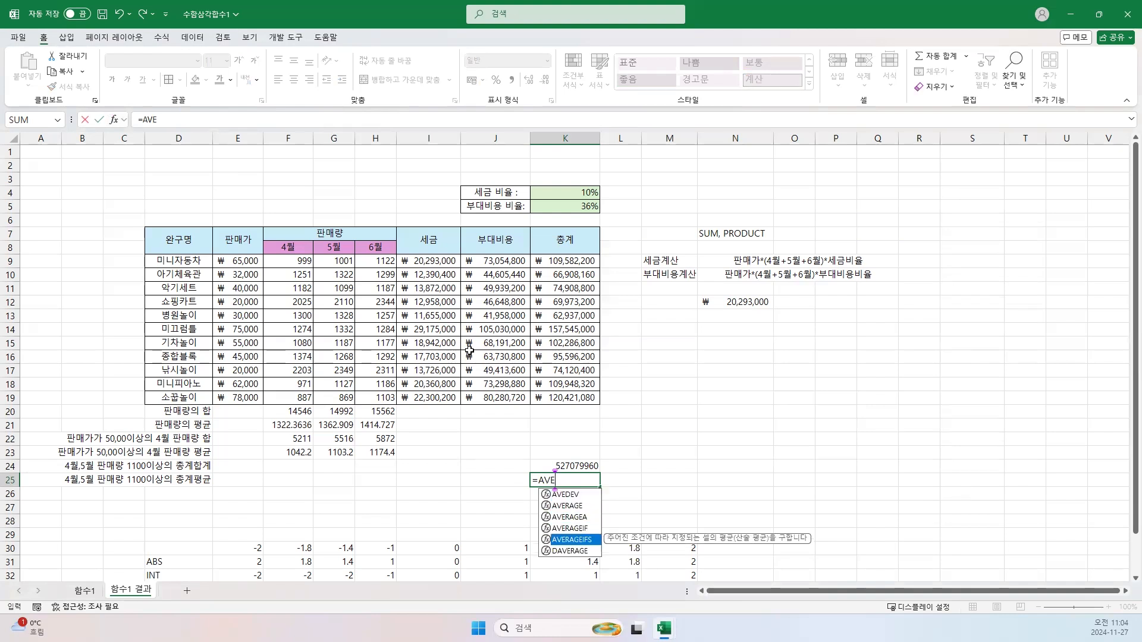
pyautogui.press('Tab')
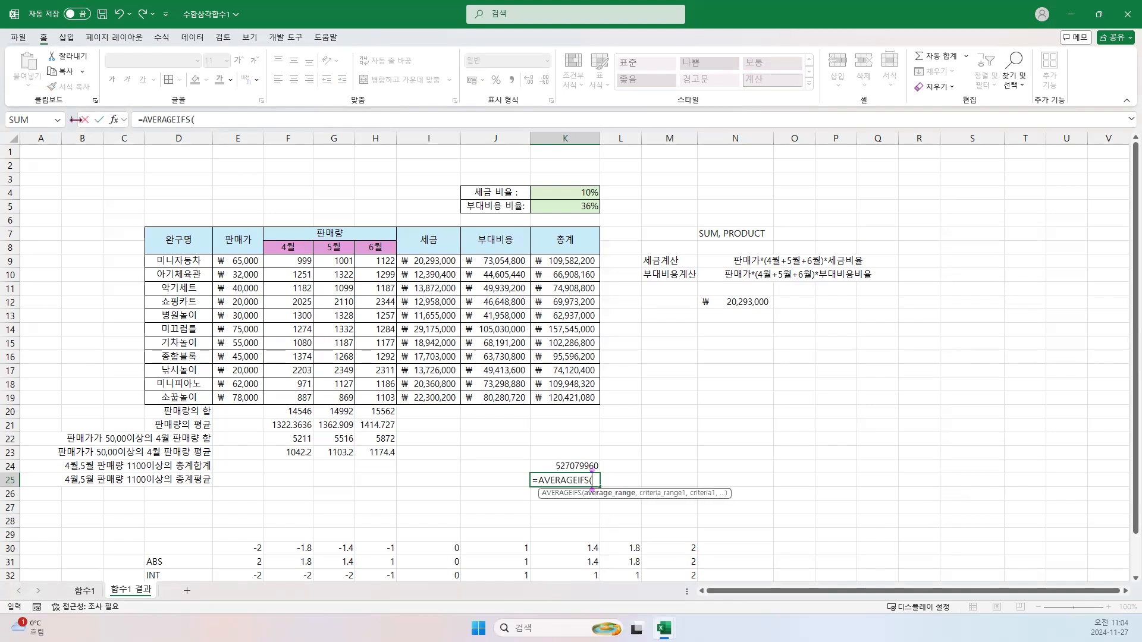
pyautogui.click(113, 119)
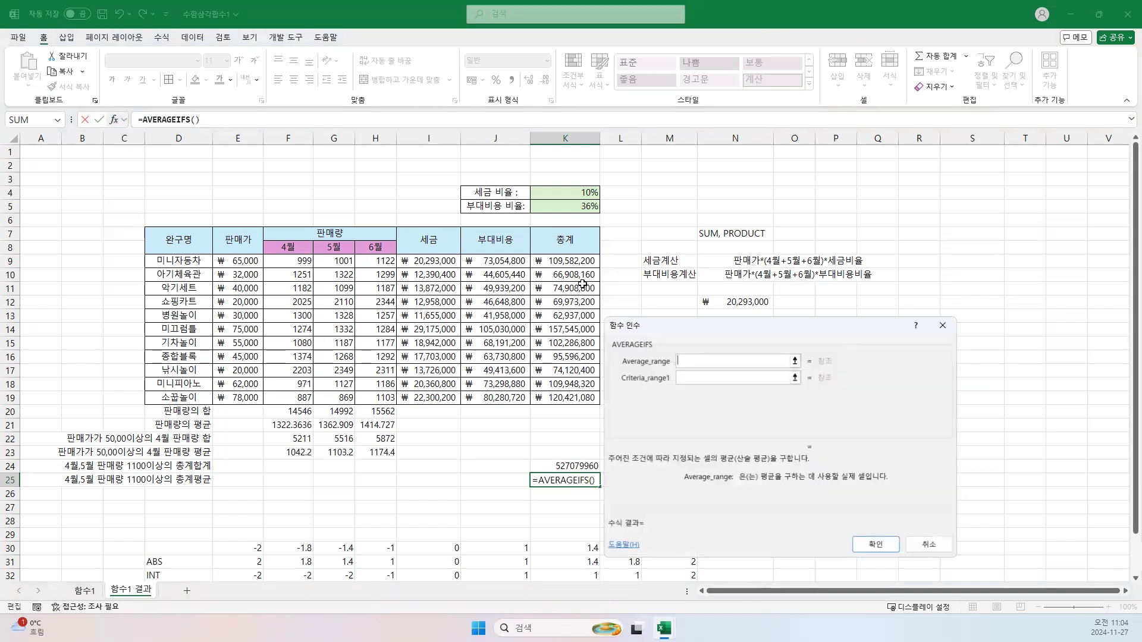
# Set the AVERAGEIFS average range to the 총계 values K9:K19 and the first condition to the 4월 range F9:F19 with >=1100.
pyautogui.moveTo(574, 262); pyautogui.dragTo(574, 401)
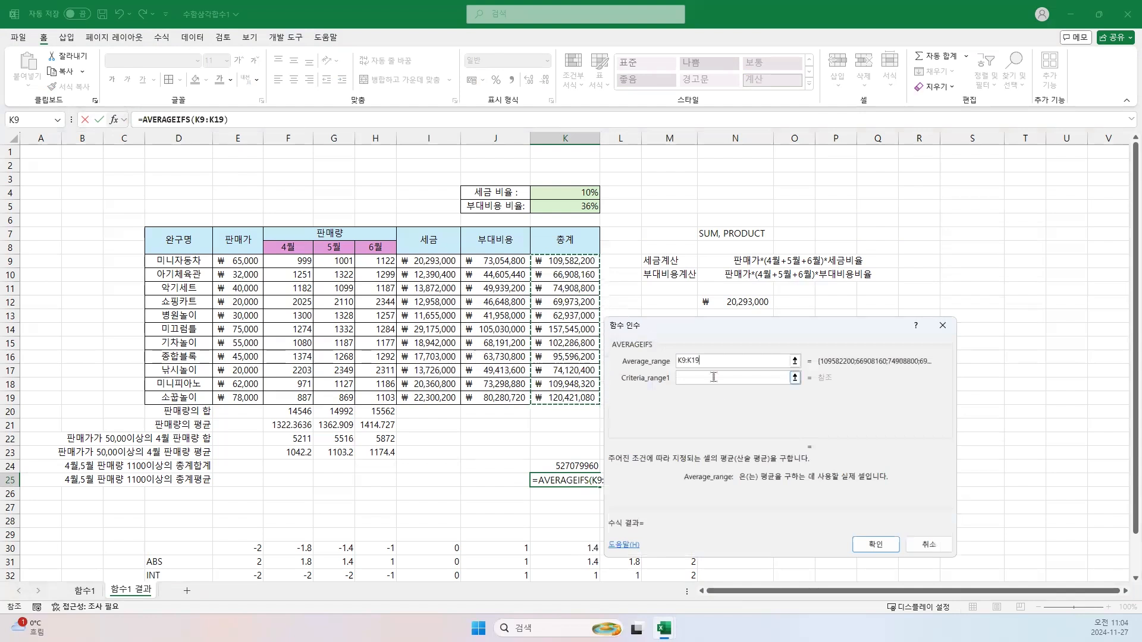
pyautogui.press('Tab')
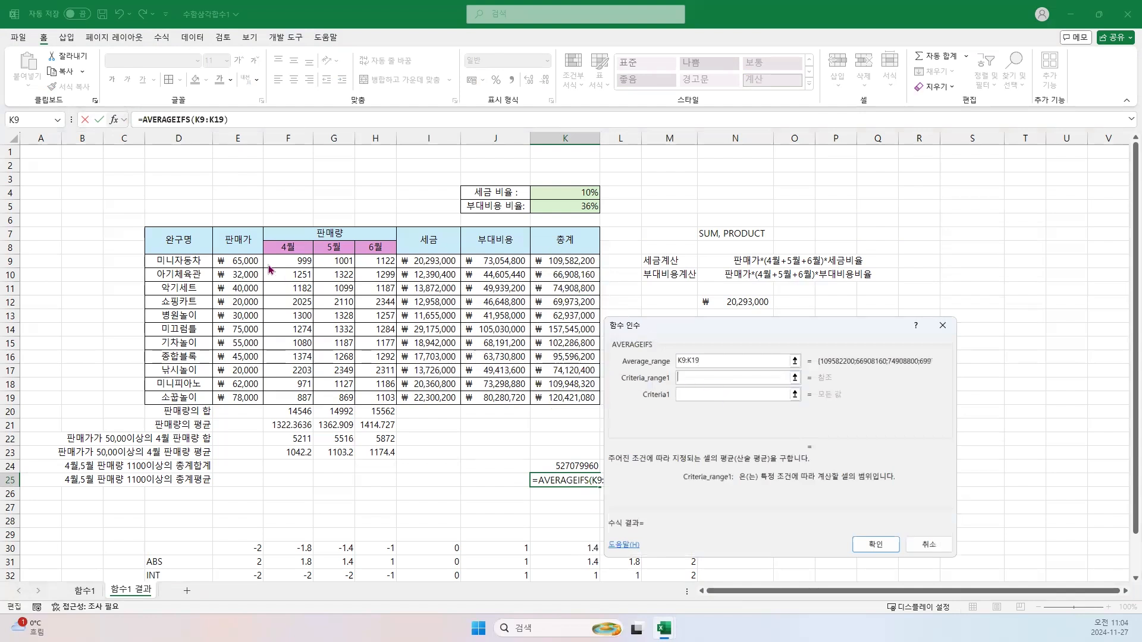
pyautogui.moveTo(303, 265); pyautogui.dragTo(306, 398)
pyautogui.click(691, 392)
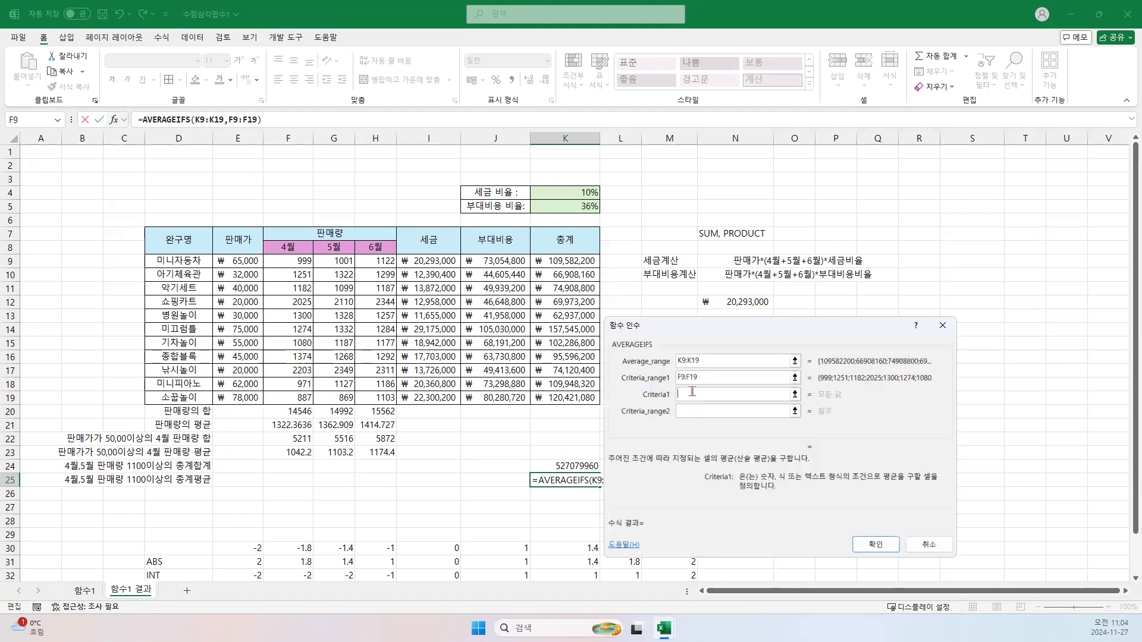
pyautogui.write('>=1100')
# Add a second AVERAGEIFS condition on the 5월 range G9:G19 with >=1100 and confirm the formula.
pyautogui.press('Tab')
pyautogui.moveTo(345, 263); pyautogui.dragTo(345, 397)
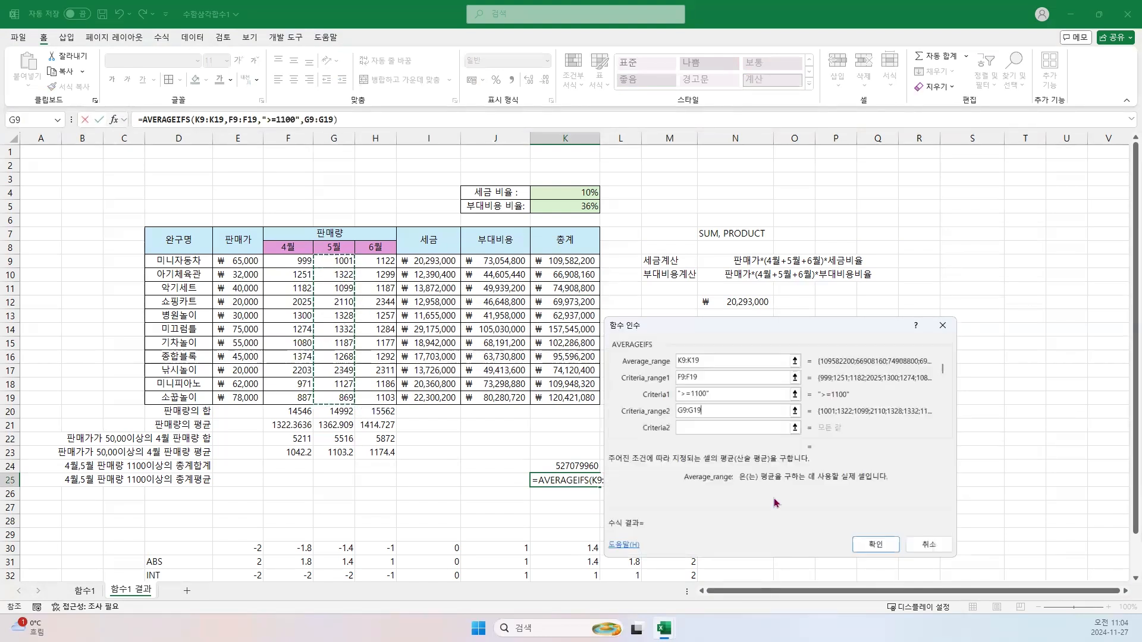
pyautogui.click(708, 427)
pyautogui.write('>=1100')
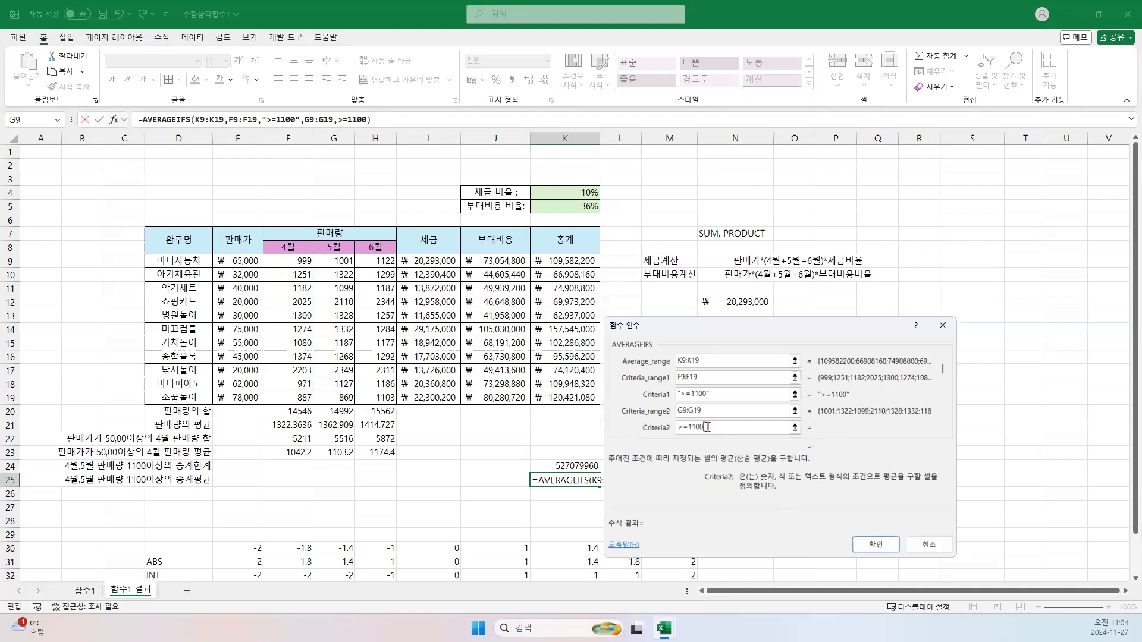
pyautogui.click(869, 551)
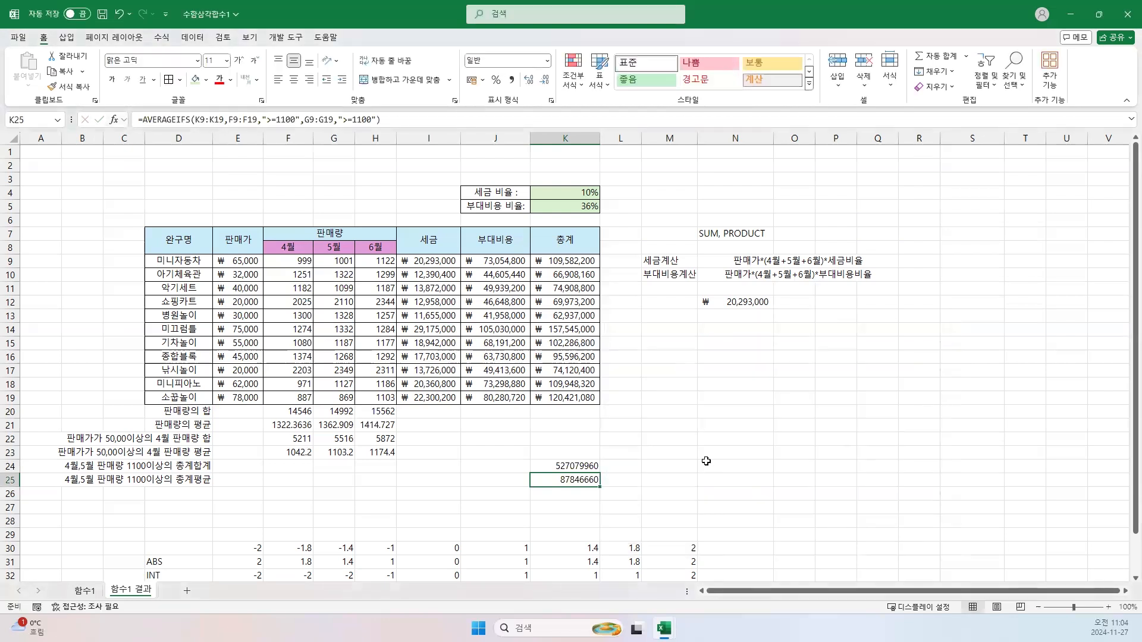
# Deselect the result cell and bring the Notepad function list 수학삼각함수 중에서.txt over the worksheet.
pyautogui.click(695, 452)
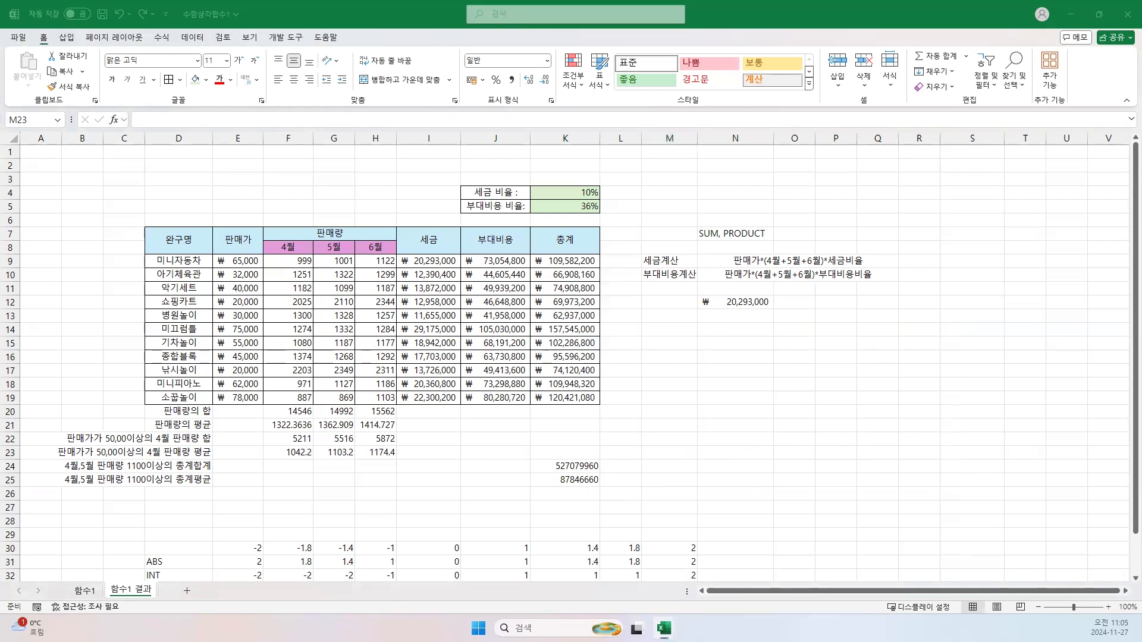
pyautogui.moveTo(0, 202); pyautogui.dragTo(268, 202)
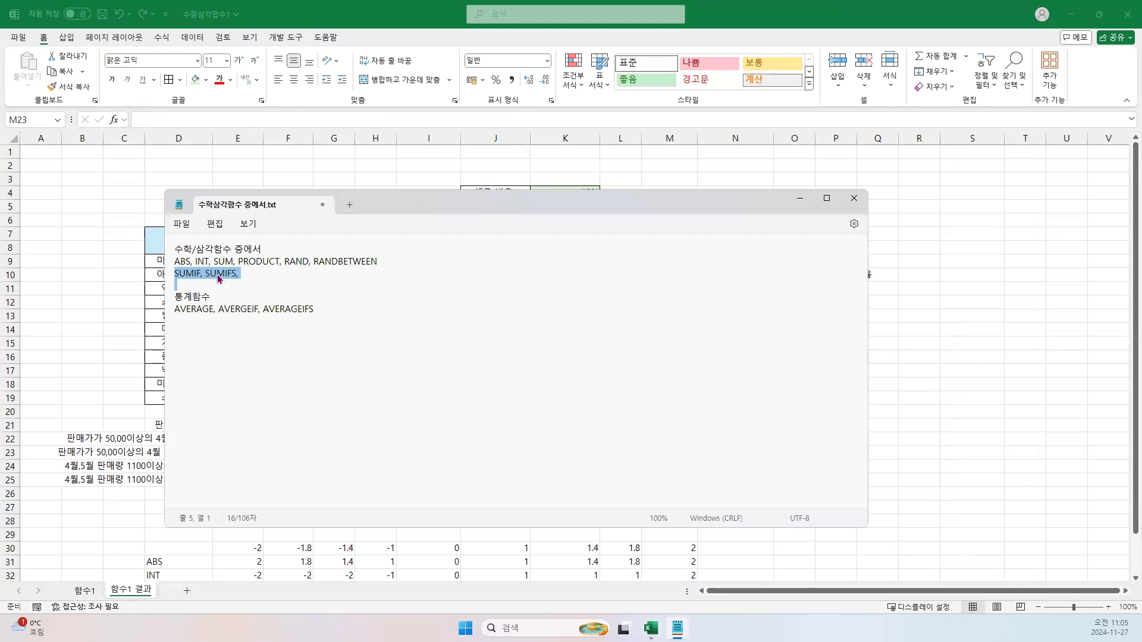